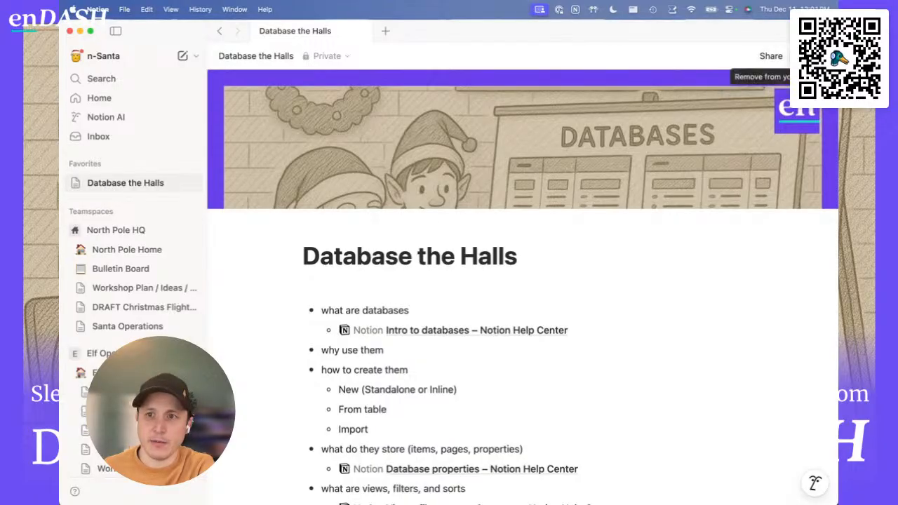
Step: Toggle the favorite status of the Database the Halls page and view its Add to Favorites option in the Private section
{"action": "left_click", "coordinate": [797, 56]}
{"action": "scroll", "coordinate": [119, 231], "scroll_direction": "down", "scroll_amount": 10}
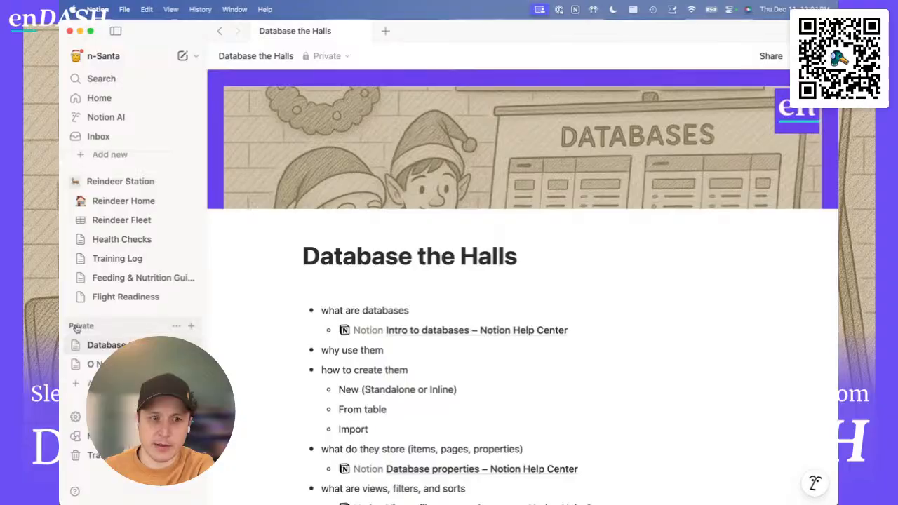
{"action": "left_click", "coordinate": [175, 344]}
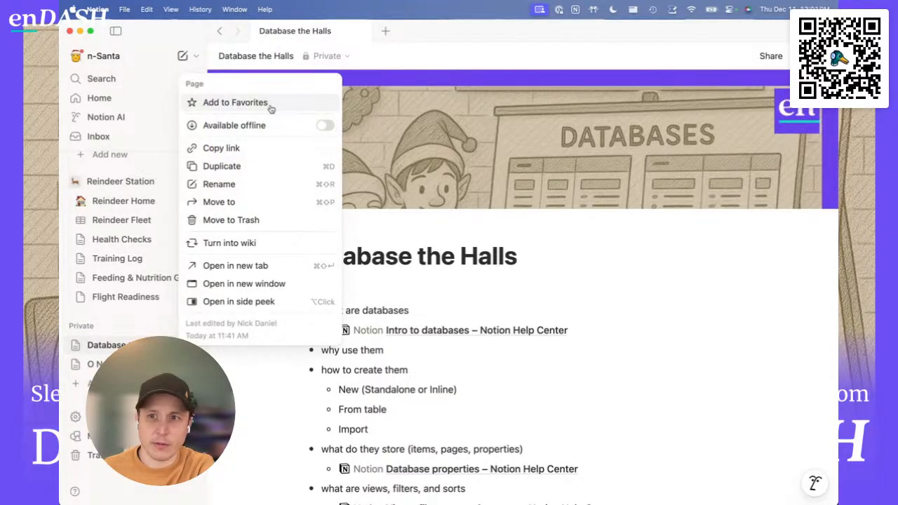
{"action": "left_click", "coordinate": [609, 342]}
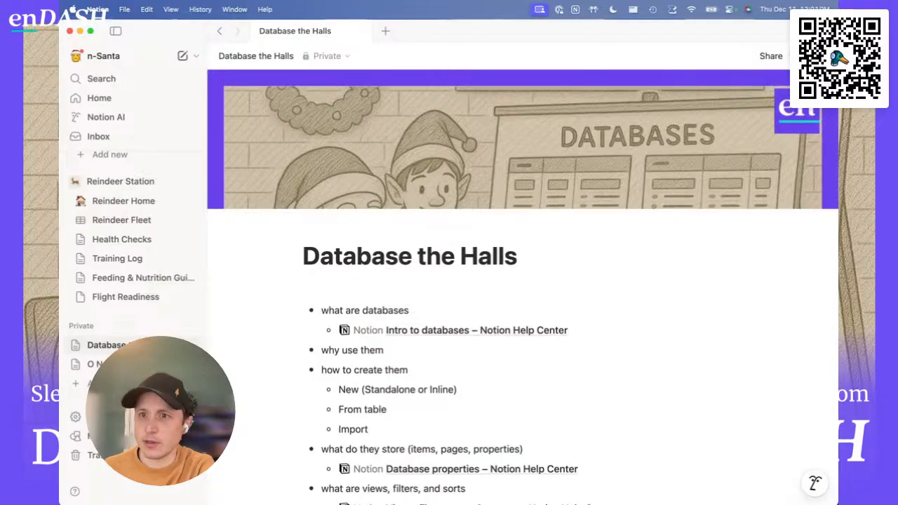
{"action": "scroll", "coordinate": [153, 250], "scroll_direction": "up", "scroll_amount": 5}
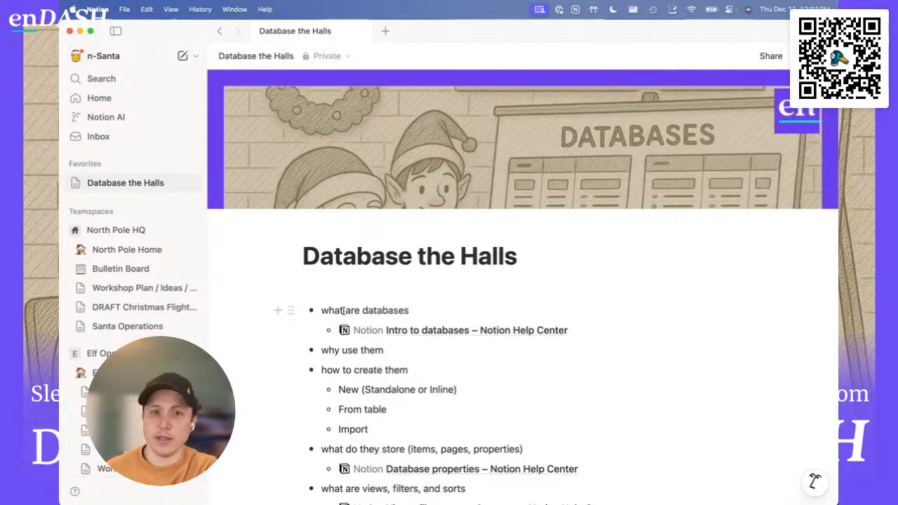
Step: Open the linked Intro to databases help article in the browser and read its introduction
{"action": "left_click", "coordinate": [417, 331]}
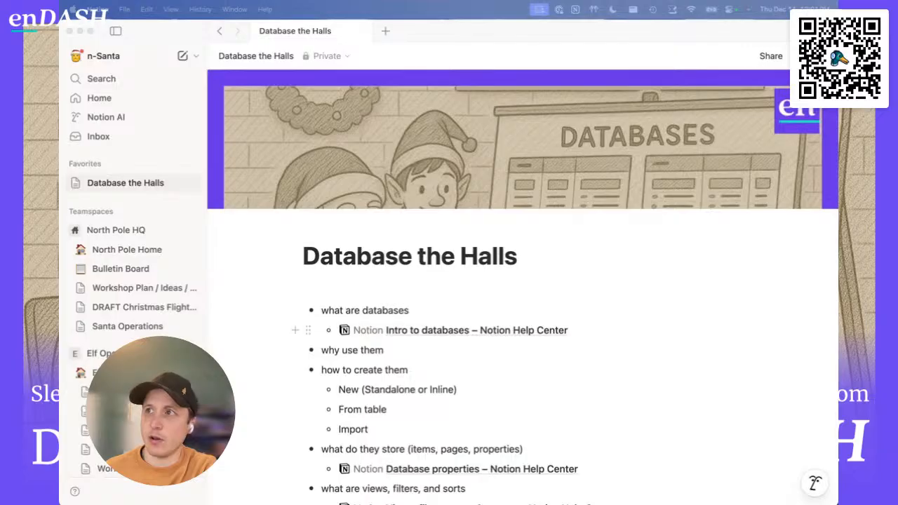
{"action": "left_click_drag", "start_coordinate": [435, 504], "coordinate": [334, 64]}
{"action": "double_click", "coordinate": [418, 64]}
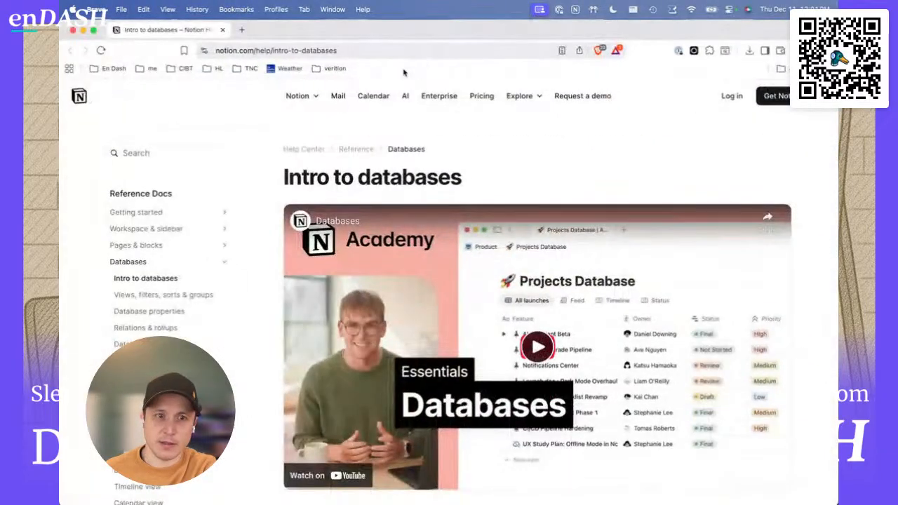
{"action": "scroll", "coordinate": [147, 297], "scroll_direction": "down", "scroll_amount": 2}
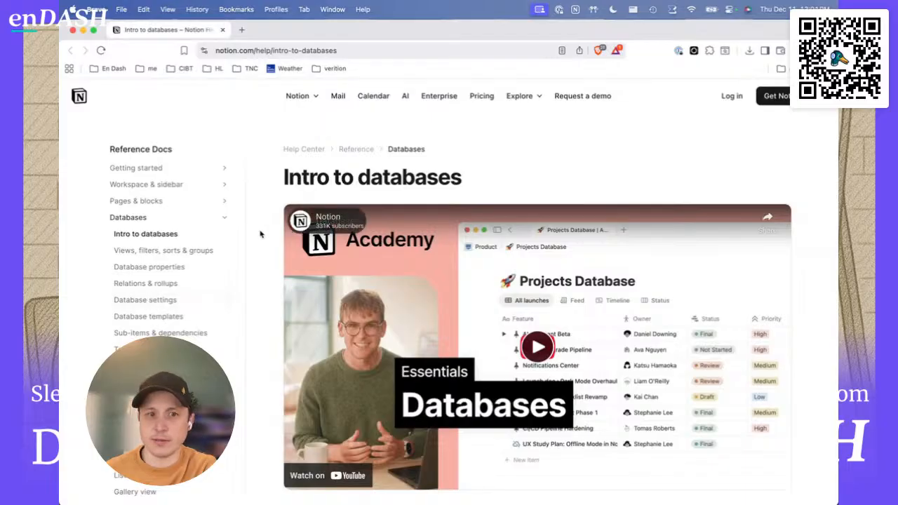
{"action": "scroll", "coordinate": [262, 252], "scroll_direction": "down", "scroll_amount": 5}
{"action": "scroll", "coordinate": [262, 251], "scroll_direction": "down", "scroll_amount": 2}
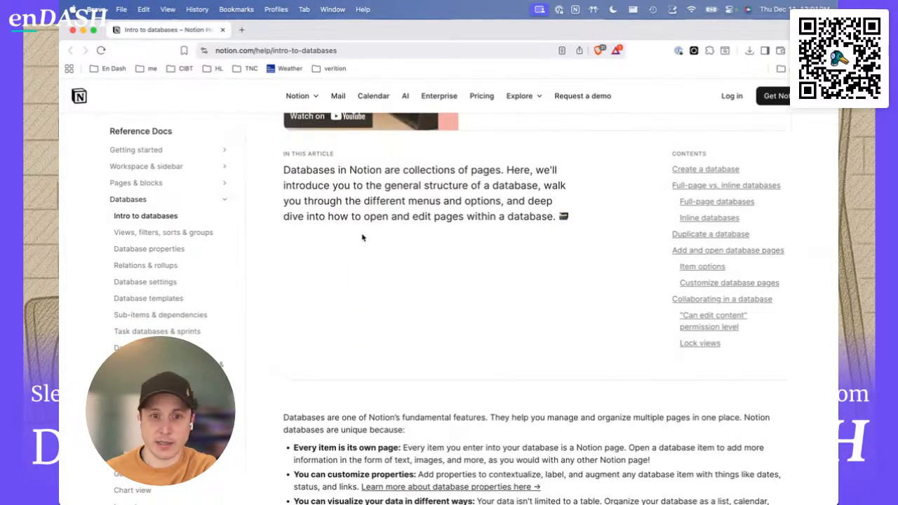
Step: Read what makes Notion databases unique and how to create one, and close the Intro to databases article
{"action": "scroll", "coordinate": [480, 376], "scroll_direction": "down", "scroll_amount": 4}
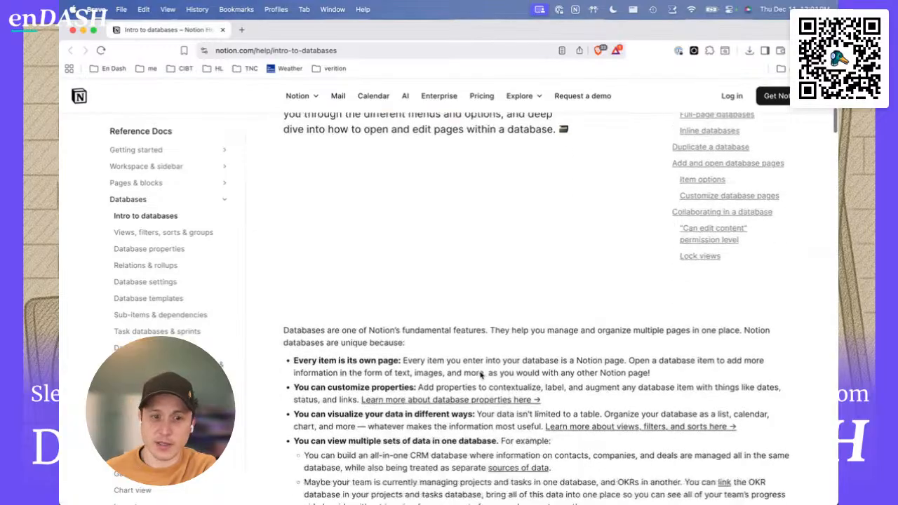
{"action": "scroll", "coordinate": [348, 327], "scroll_direction": "down", "scroll_amount": 3}
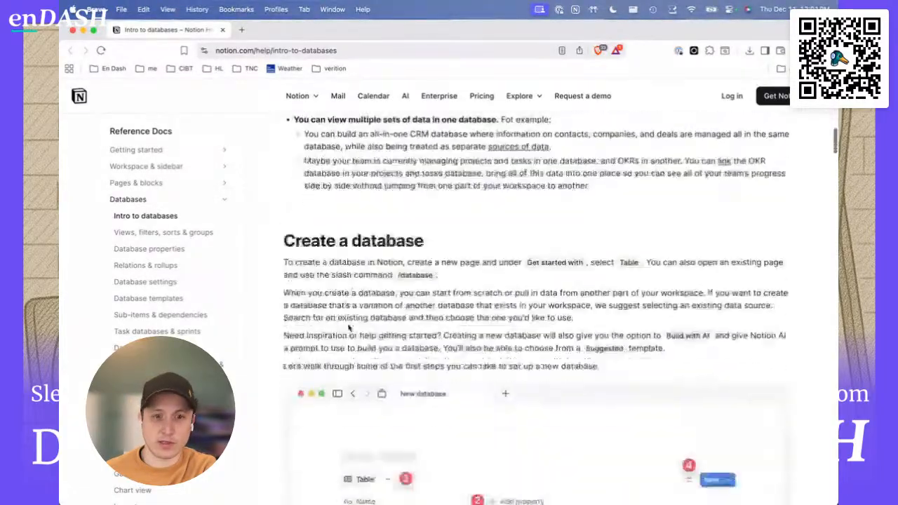
{"action": "scroll", "coordinate": [349, 328], "scroll_direction": "down", "scroll_amount": 1}
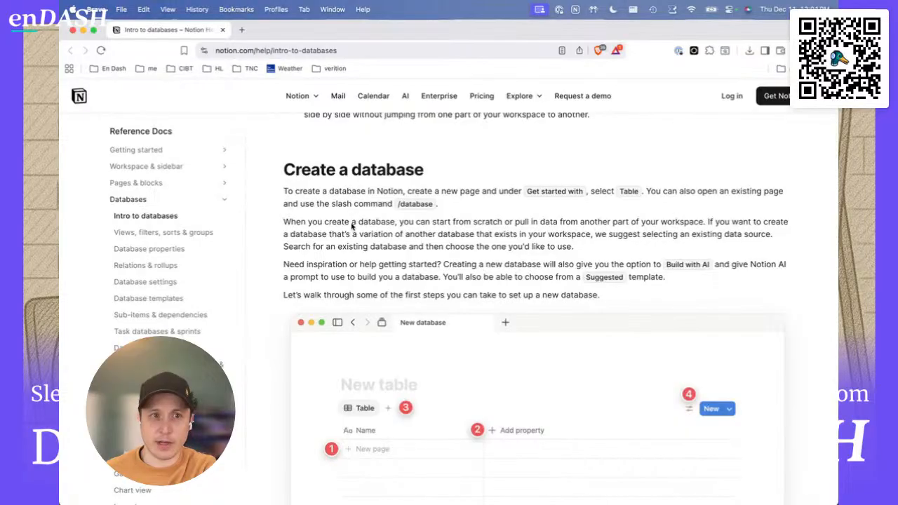
{"action": "scroll", "coordinate": [369, 234], "scroll_direction": "up", "scroll_amount": 1}
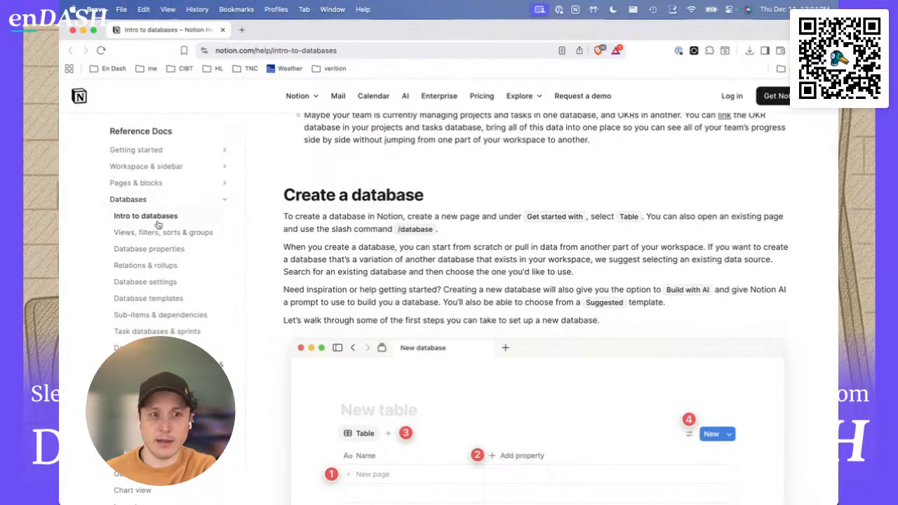
{"action": "scroll", "coordinate": [372, 253], "scroll_direction": "up", "scroll_amount": 3}
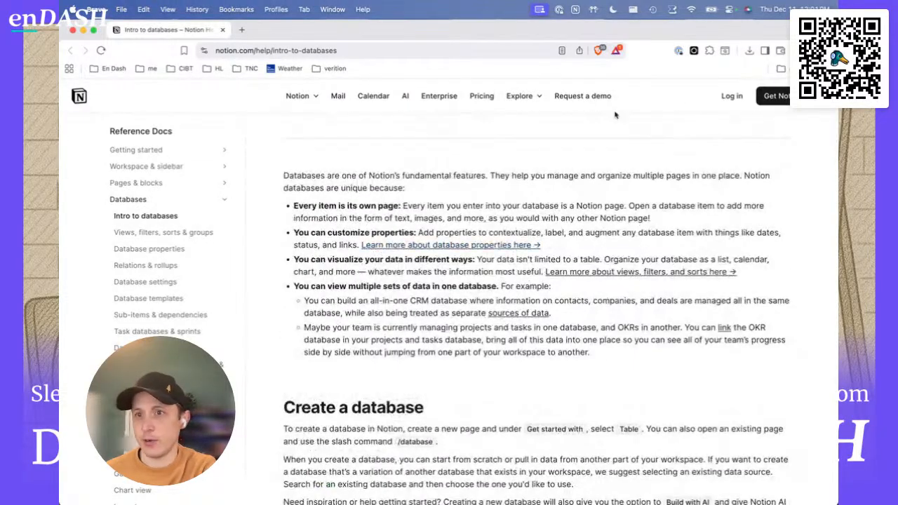
{"action": "scroll", "coordinate": [465, 202], "scroll_direction": "up", "scroll_amount": 8}
{"action": "scroll", "coordinate": [465, 199], "scroll_direction": "down", "scroll_amount": 5}
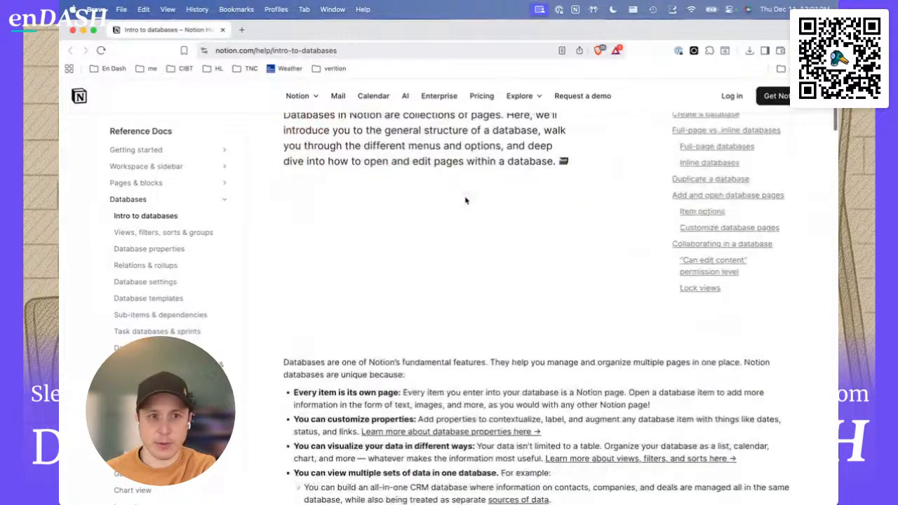
{"action": "left_click", "coordinate": [222, 30]}
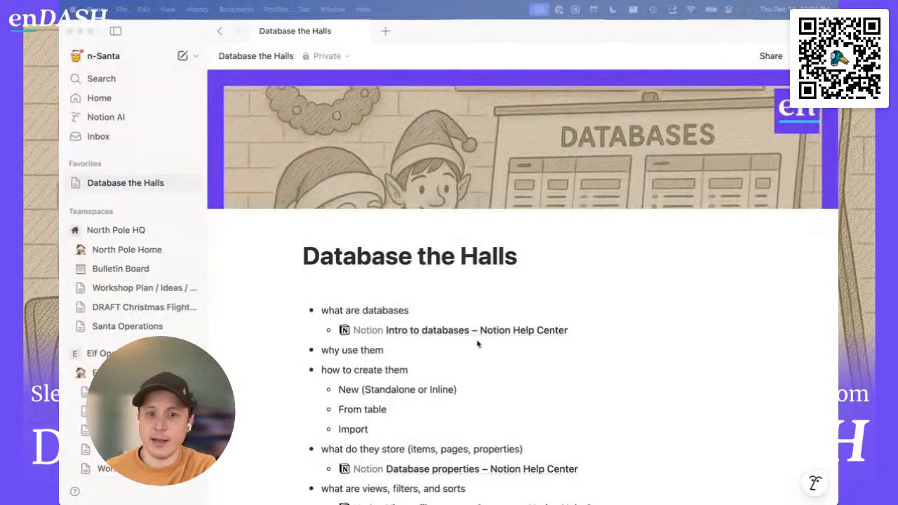
Step: Open the linked Database properties help article, review its list of property types, and close the article
{"action": "scroll", "coordinate": [477, 344], "scroll_direction": "down", "scroll_amount": 1}
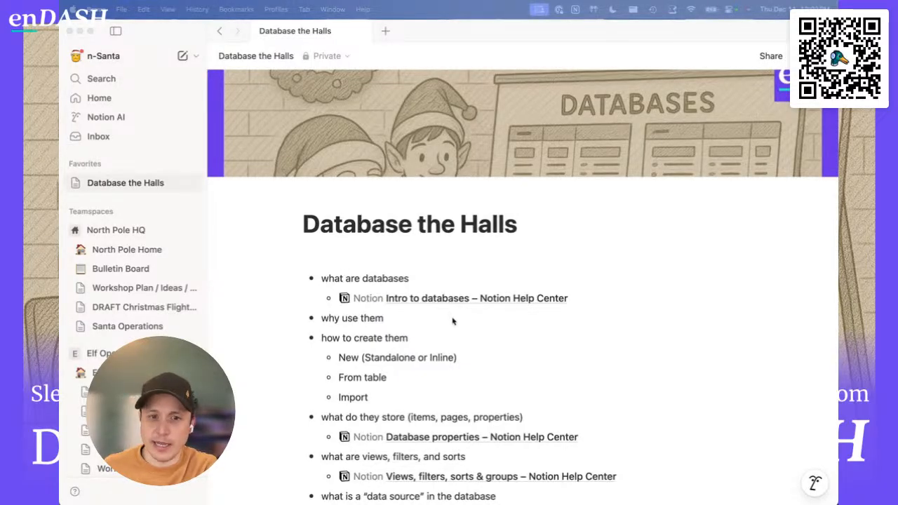
{"action": "scroll", "coordinate": [452, 322], "scroll_direction": "down", "scroll_amount": 2}
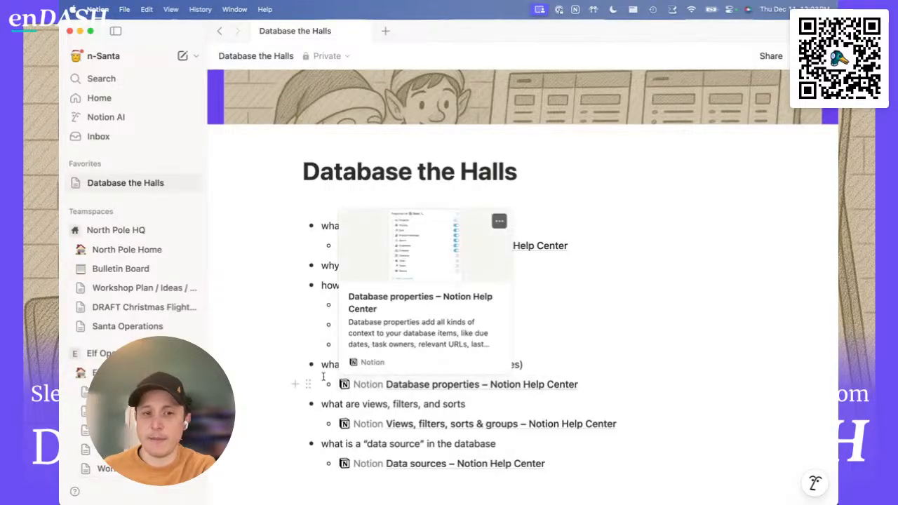
{"action": "left_click", "coordinate": [423, 387]}
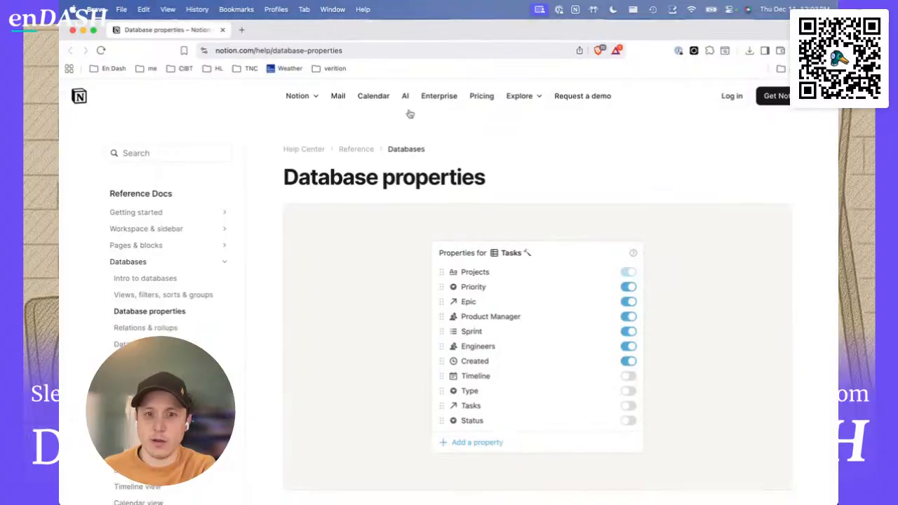
{"action": "scroll", "coordinate": [456, 344], "scroll_direction": "down", "scroll_amount": 5}
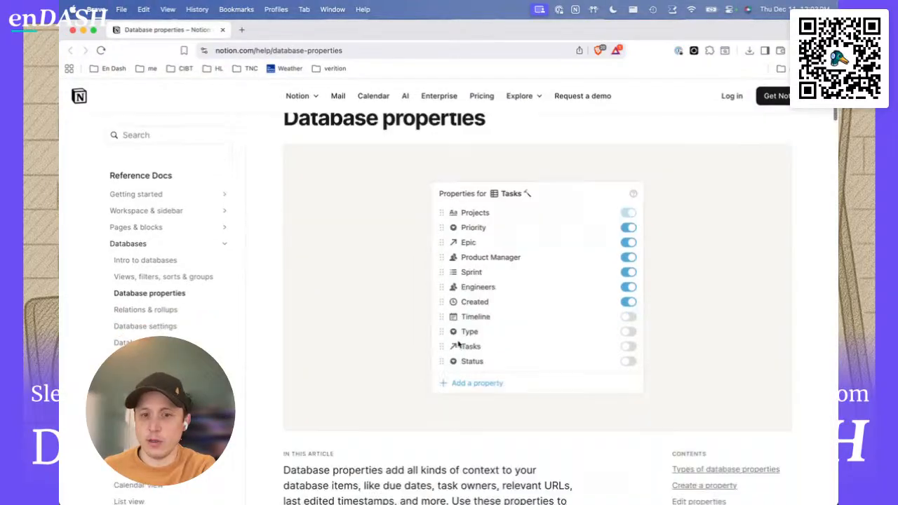
{"action": "scroll", "coordinate": [589, 325], "scroll_direction": "down", "scroll_amount": 5}
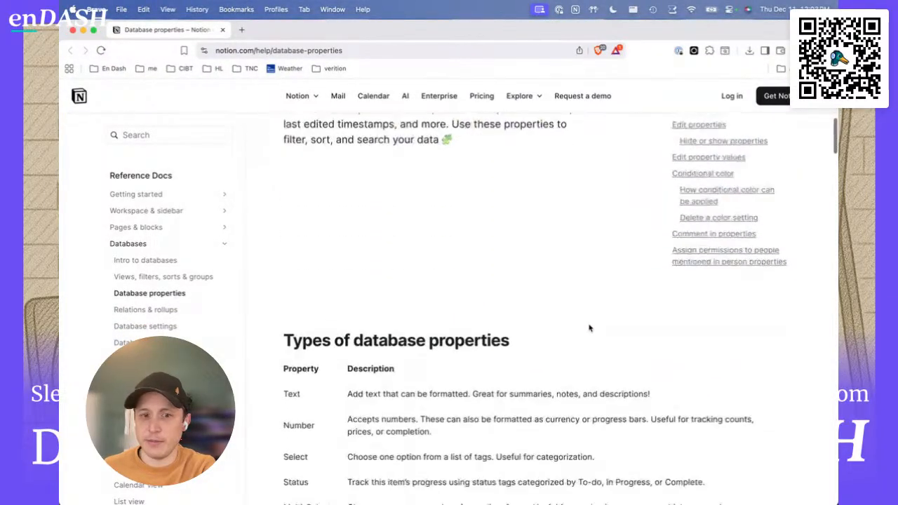
{"action": "scroll", "coordinate": [301, 342], "scroll_direction": "down", "scroll_amount": 4}
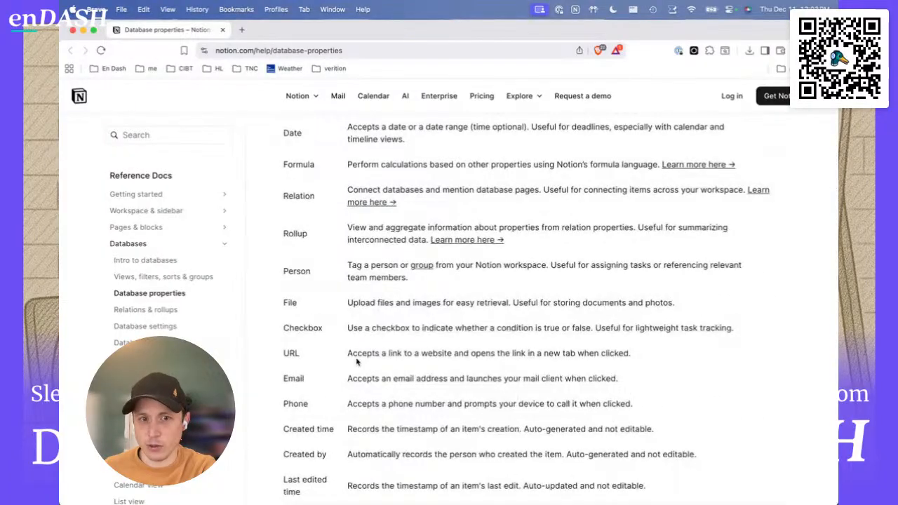
{"action": "scroll", "coordinate": [356, 364], "scroll_direction": "down", "scroll_amount": 2}
{"action": "scroll", "coordinate": [356, 361], "scroll_direction": "up", "scroll_amount": 7}
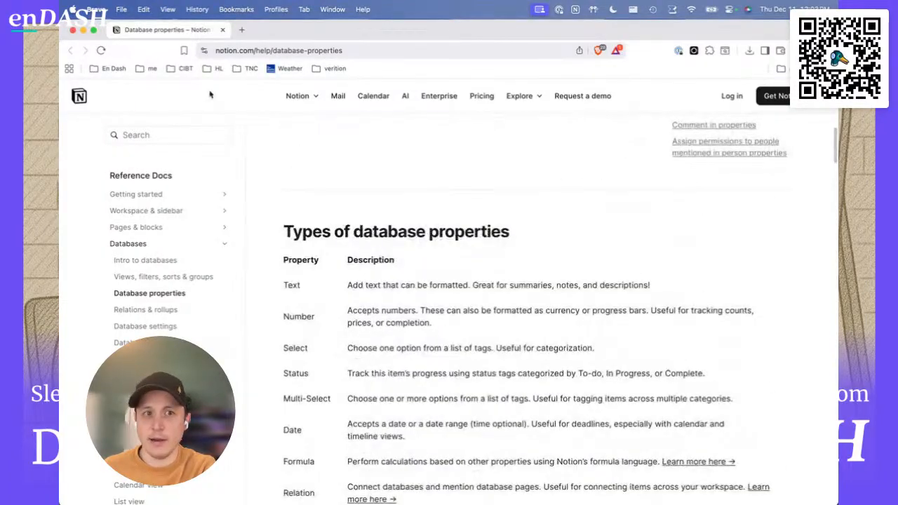
{"action": "left_click", "coordinate": [223, 29]}
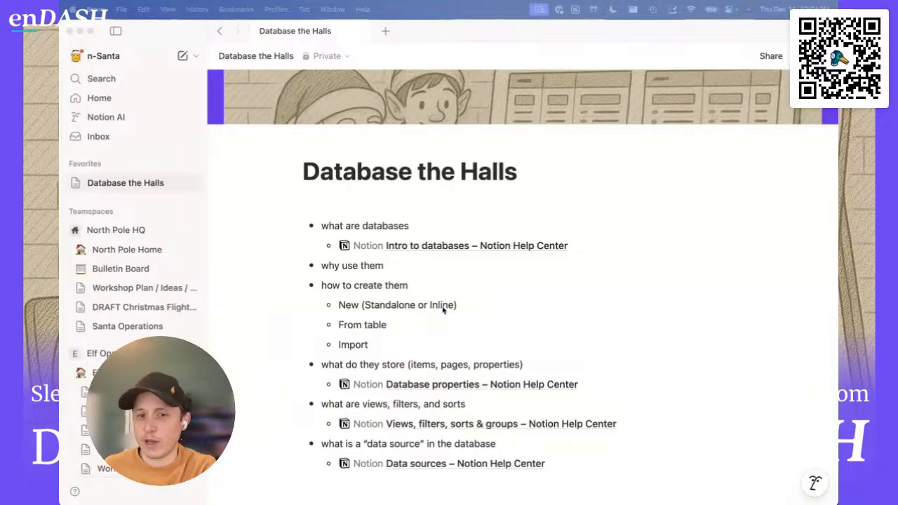
Step: Start an empty block below the outline on the Database the Halls page and browse the available block types
{"action": "scroll", "coordinate": [443, 310], "scroll_direction": "down", "scroll_amount": 2}
{"action": "left_click", "coordinate": [551, 426]}
{"action": "left_click", "coordinate": [551, 436]}
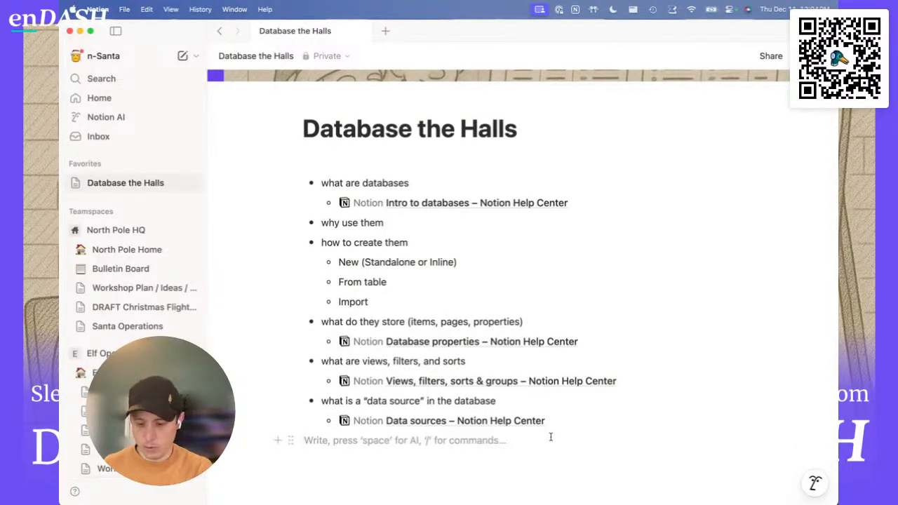
{"action": "scroll", "coordinate": [550, 437], "scroll_direction": "down", "scroll_amount": 3}
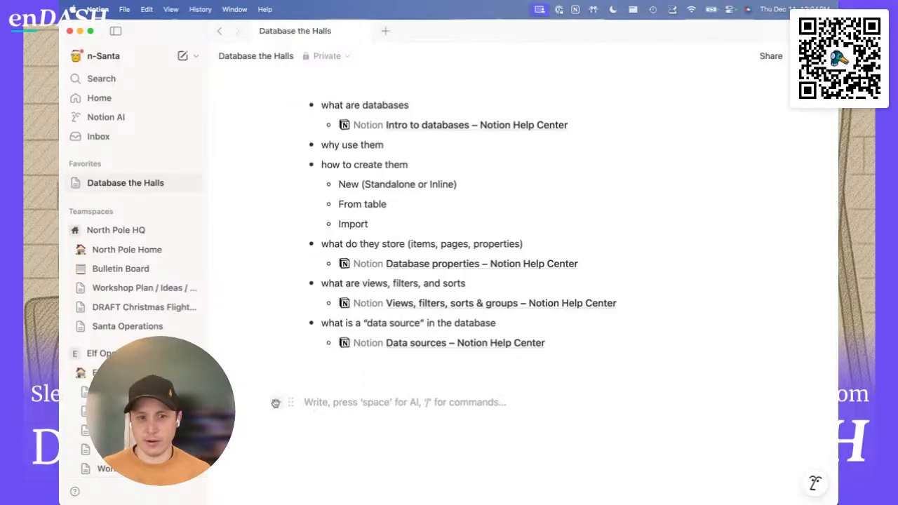
{"action": "left_click", "coordinate": [275, 403]}
{"action": "scroll", "coordinate": [351, 343], "scroll_direction": "down", "scroll_amount": 3}
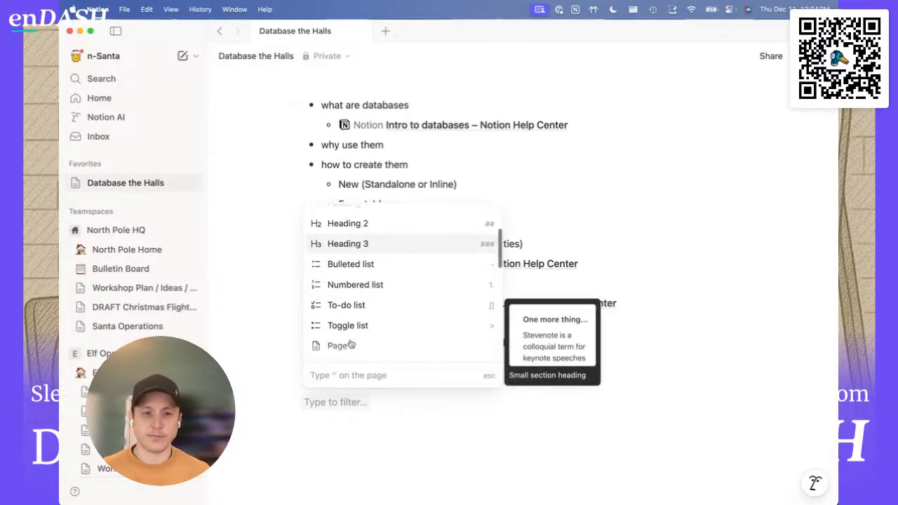
{"action": "scroll", "coordinate": [350, 340], "scroll_direction": "down", "scroll_amount": 3}
{"action": "scroll", "coordinate": [351, 341], "scroll_direction": "up", "scroll_amount": 6}
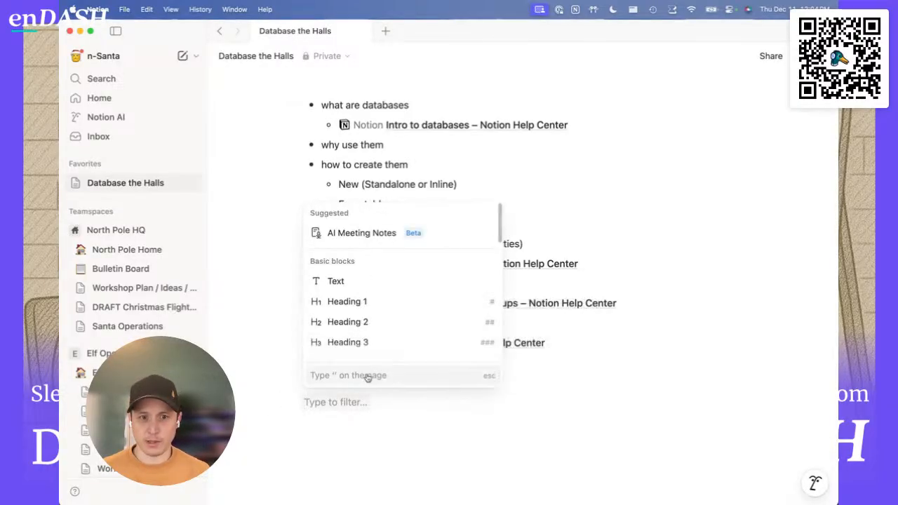
Step: Filter the block types by "data" to review the database views, and clear the filter text from the block
{"action": "type", "text": "data"}
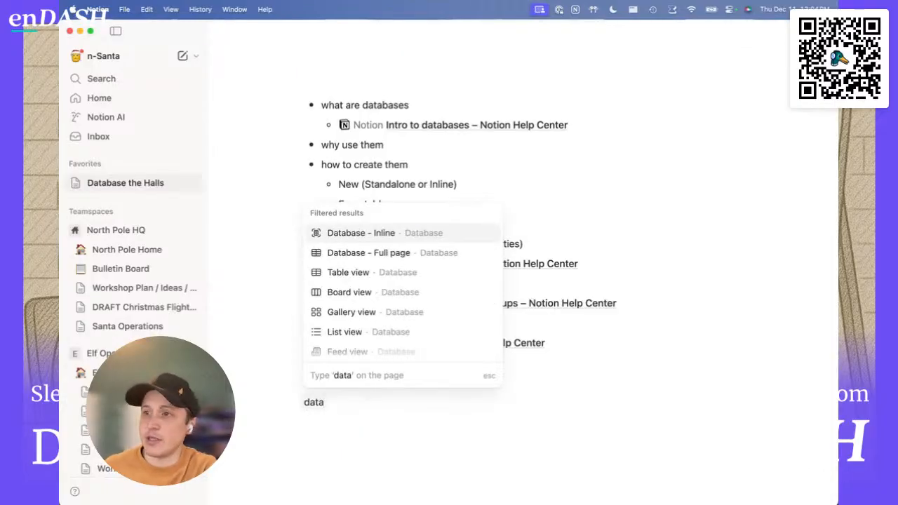
{"action": "scroll", "coordinate": [363, 316], "scroll_direction": "down", "scroll_amount": 3}
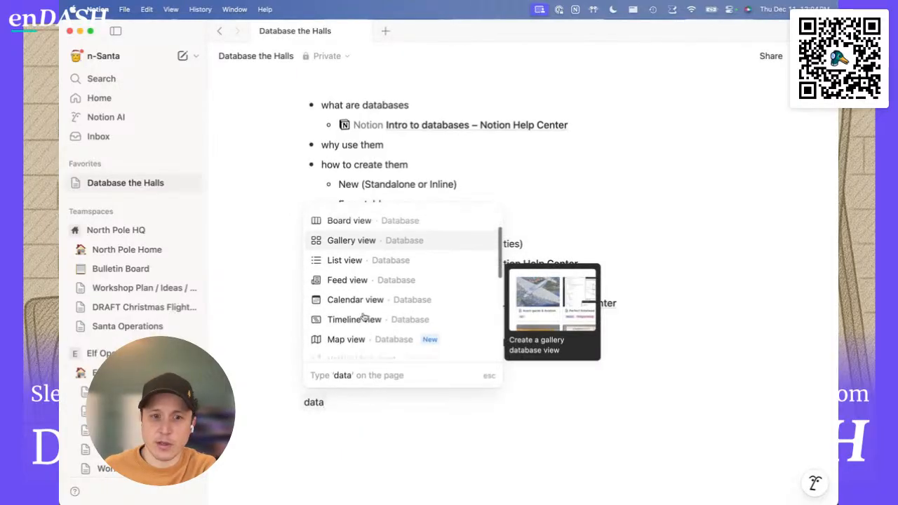
{"action": "scroll", "coordinate": [363, 316], "scroll_direction": "up", "scroll_amount": 3}
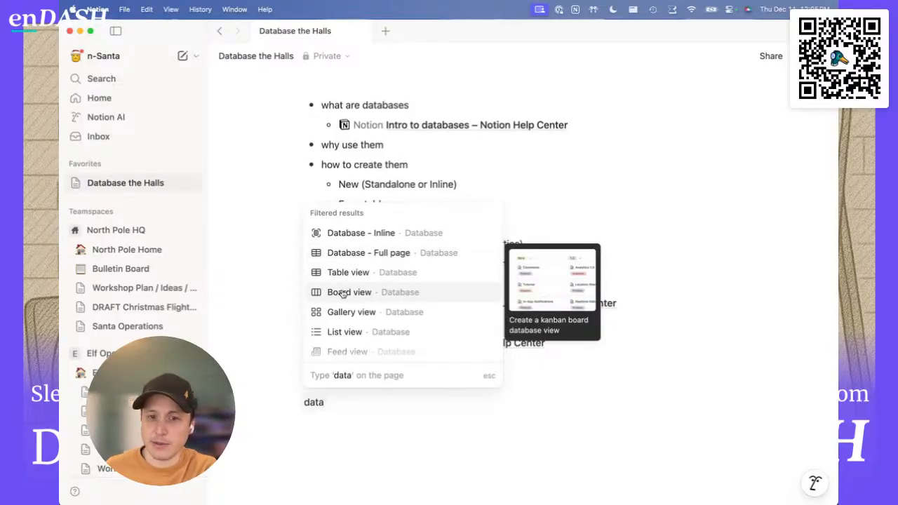
{"action": "left_click", "coordinate": [347, 413]}
{"action": "key", "text": "BackSpace"}
{"action": "key", "text": "BackSpace"}
{"action": "key", "text": "BackSpace"}
{"action": "key", "text": "BackSpace"}
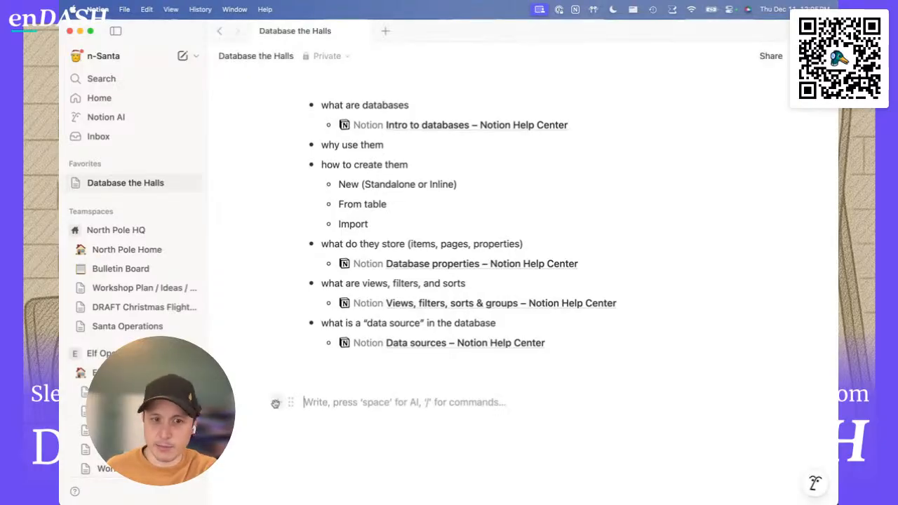
Step: Look through the full list of block types matching "data" again, and remove the text from the empty block
{"action": "left_click", "coordinate": [275, 404]}
{"action": "type", "text": "data"}
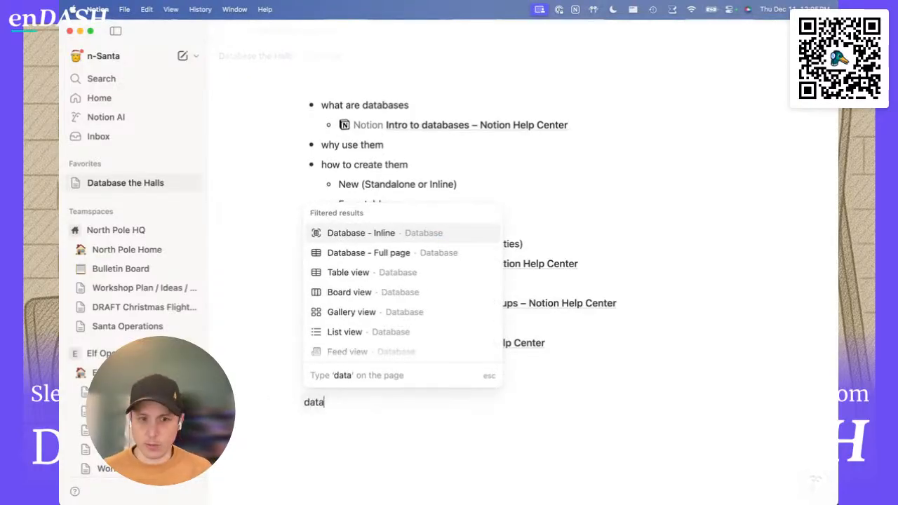
{"action": "scroll", "coordinate": [337, 354], "scroll_direction": "down", "scroll_amount": 10}
{"action": "scroll", "coordinate": [338, 353], "scroll_direction": "down", "scroll_amount": 3}
{"action": "scroll", "coordinate": [339, 354], "scroll_direction": "up", "scroll_amount": 10}
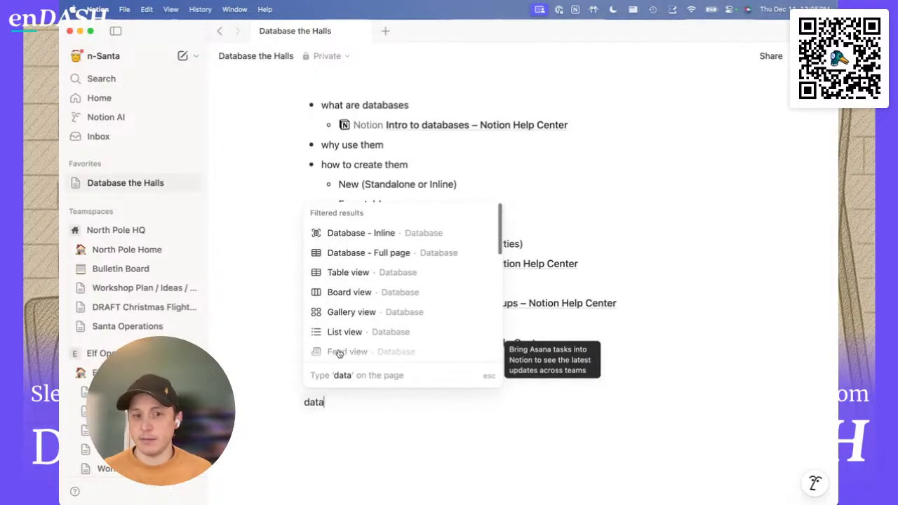
{"action": "key", "text": "Escape"}
{"action": "key", "text": "BackSpace"}
{"action": "key", "text": "BackSpace"}
{"action": "key", "text": "BackSpace"}
{"action": "key", "text": "BackSpace"}
Step: Filter the block types by "data", review the database views, charts, linked view and synced database options, and clear the text
{"action": "type", "text": "/"}
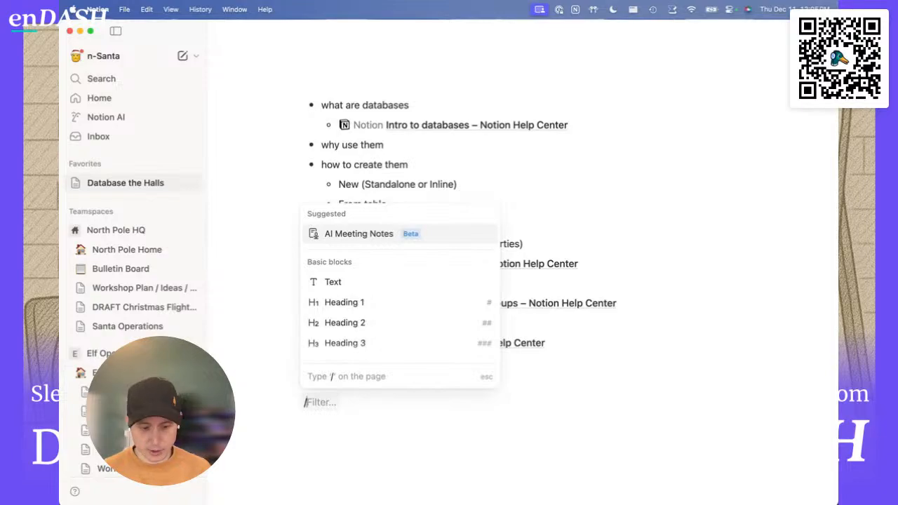
{"action": "type", "text": "data"}
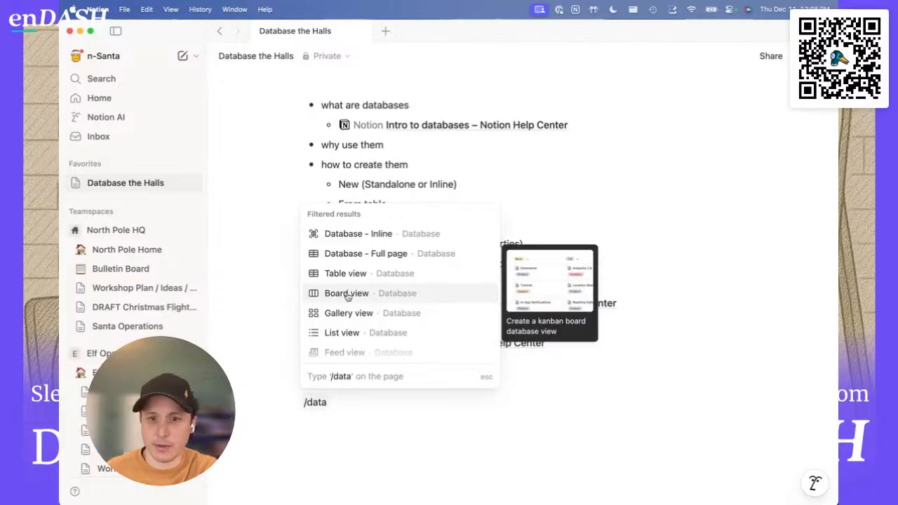
{"action": "scroll", "coordinate": [349, 321], "scroll_direction": "down", "scroll_amount": 3}
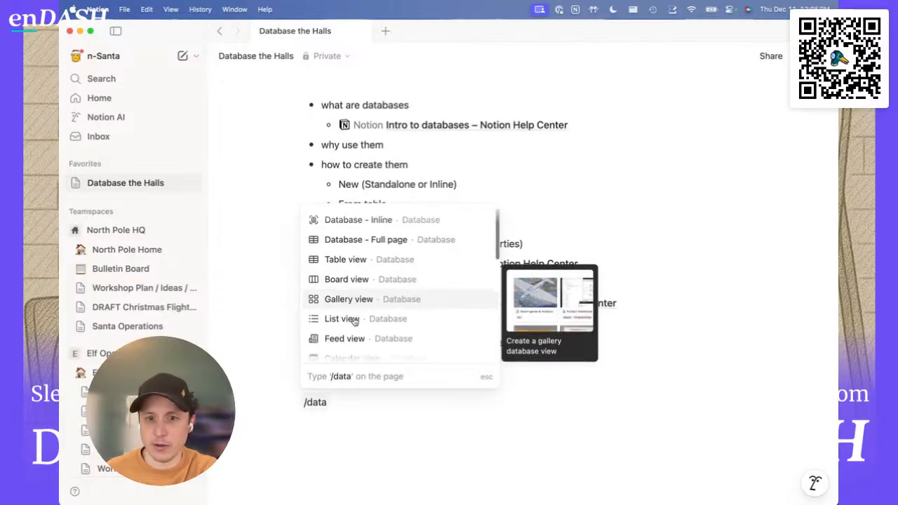
{"action": "scroll", "coordinate": [347, 320], "scroll_direction": "down", "scroll_amount": 6}
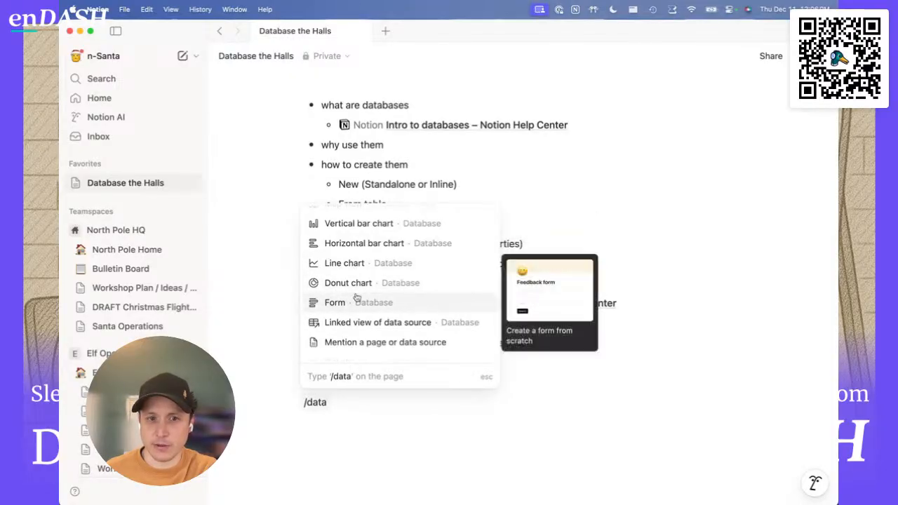
{"action": "scroll", "coordinate": [340, 308], "scroll_direction": "down", "scroll_amount": 3}
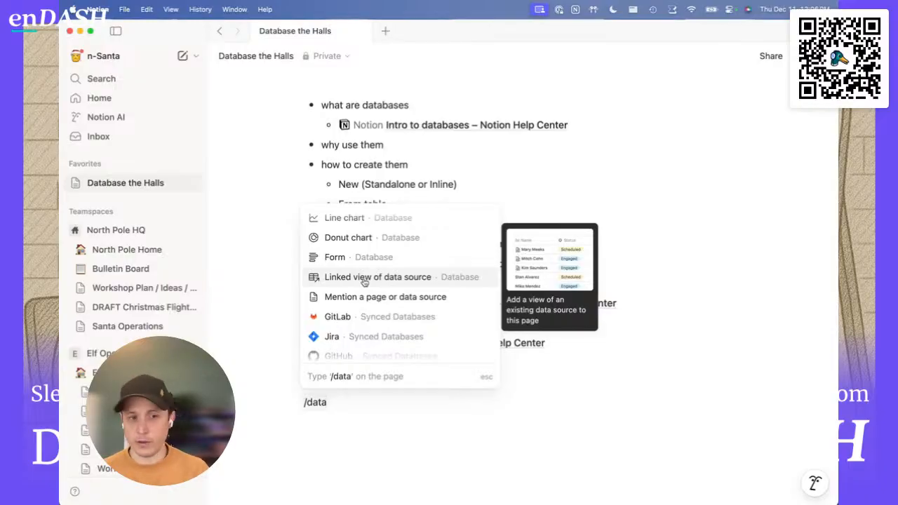
{"action": "scroll", "coordinate": [364, 281], "scroll_direction": "down", "scroll_amount": 3}
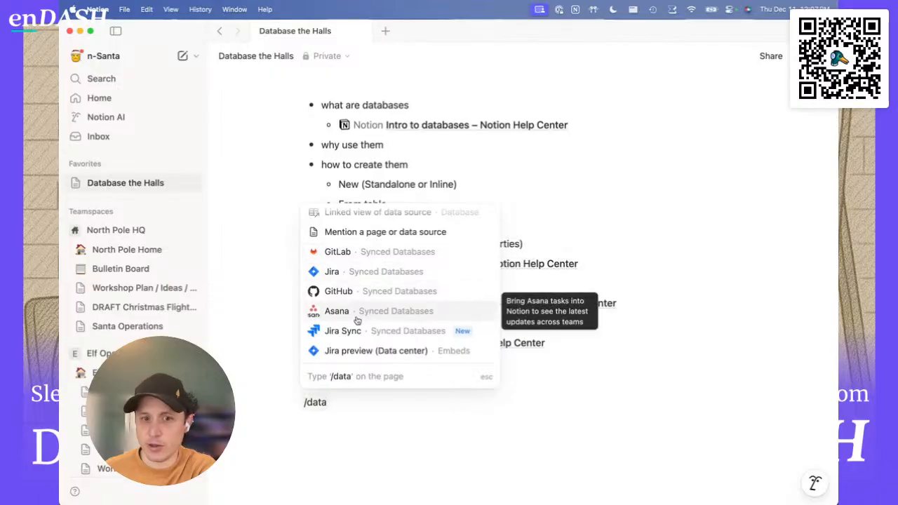
{"action": "left_click", "coordinate": [372, 402]}
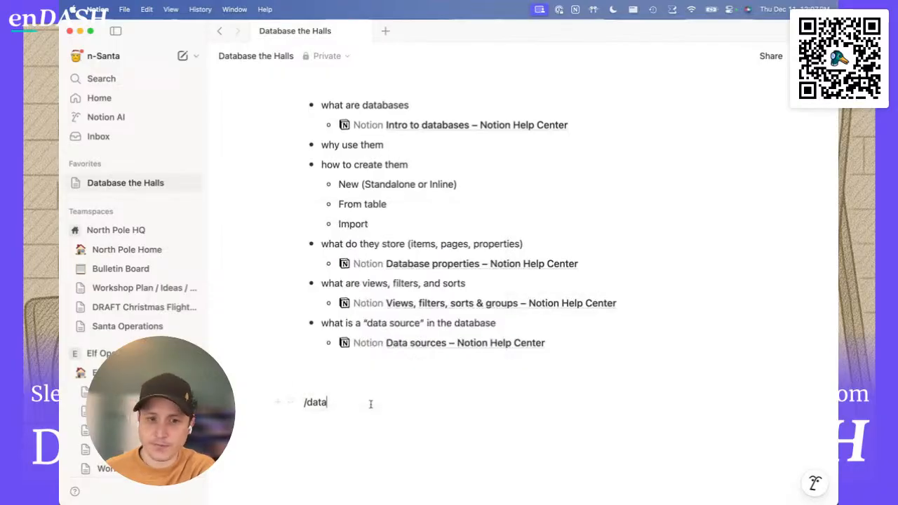
{"action": "key", "text": "BackSpace"}
{"action": "key", "text": "BackSpace"}
{"action": "key", "text": "BackSpace"}
{"action": "key", "text": "BackSpace"}
{"action": "key", "text": "BackSpace"}
{"action": "key", "text": "BackSpace"}
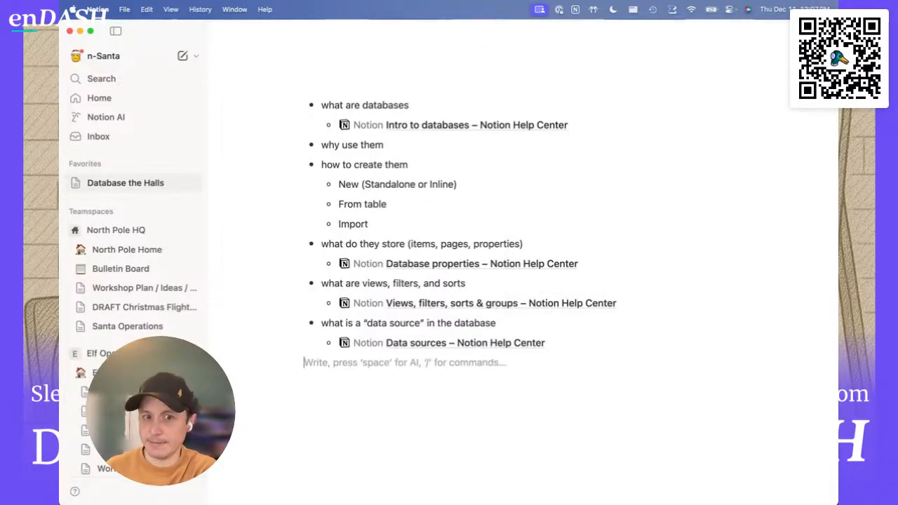
Step: Highlight the "From table" item under "how to create them" in the Database the Halls outline
{"action": "scroll", "coordinate": [399, 316], "scroll_direction": "up", "scroll_amount": 2}
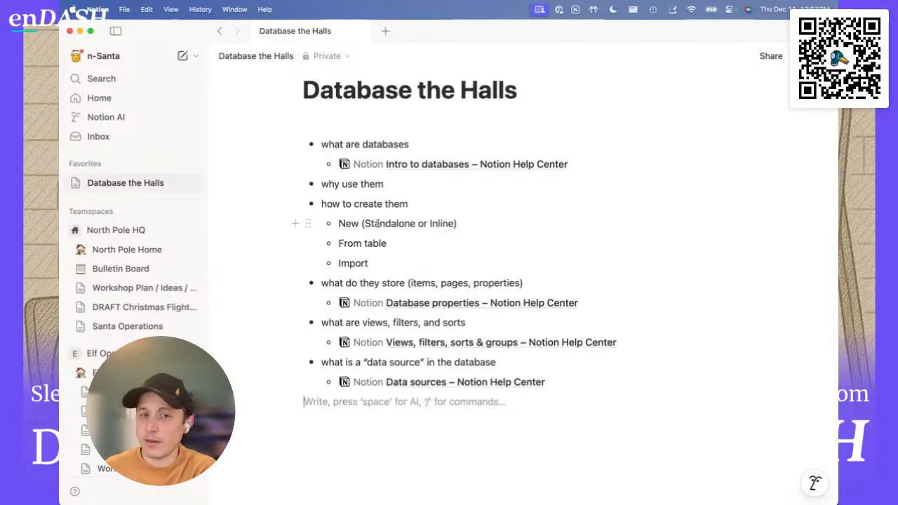
{"action": "left_click_drag", "start_coordinate": [340, 243], "coordinate": [383, 242]}
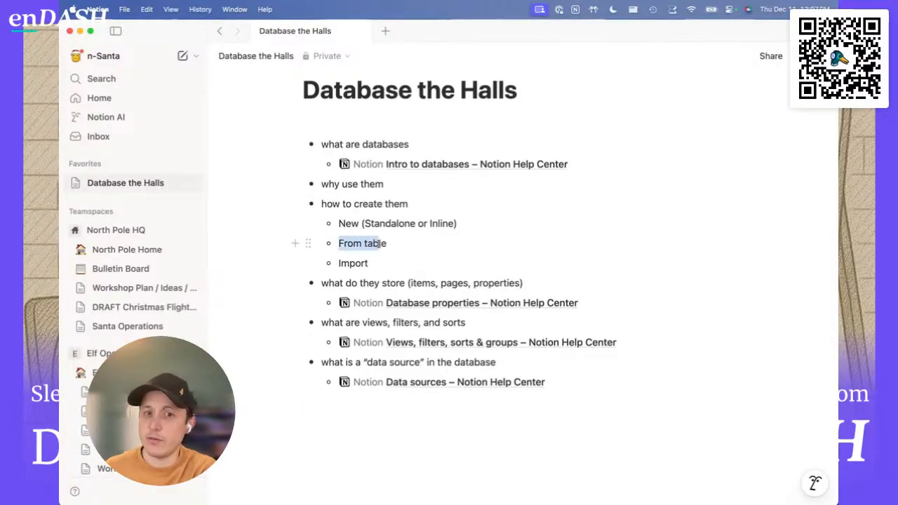
{"action": "left_click", "coordinate": [379, 242]}
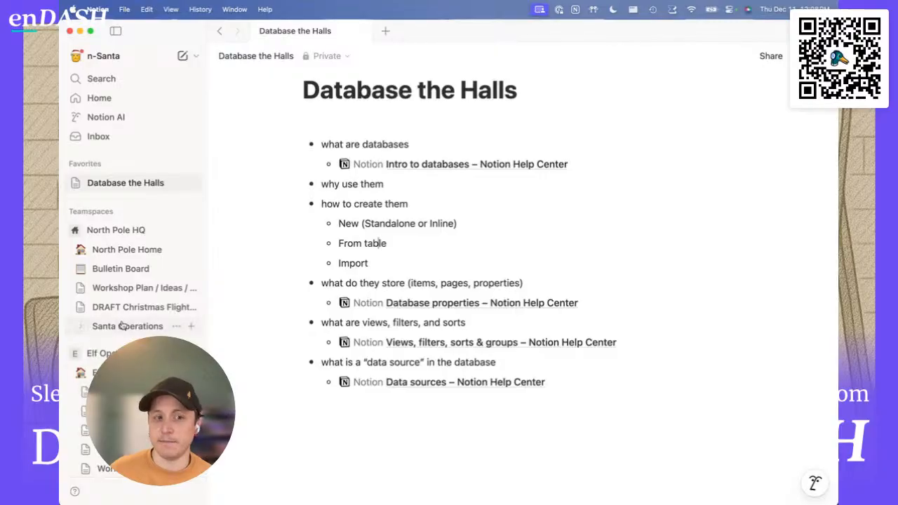
Step: Open the Reindeer Fleet database in the Reindeer Station teamspace and view its table
{"action": "scroll", "coordinate": [124, 336], "scroll_direction": "down", "scroll_amount": 8}
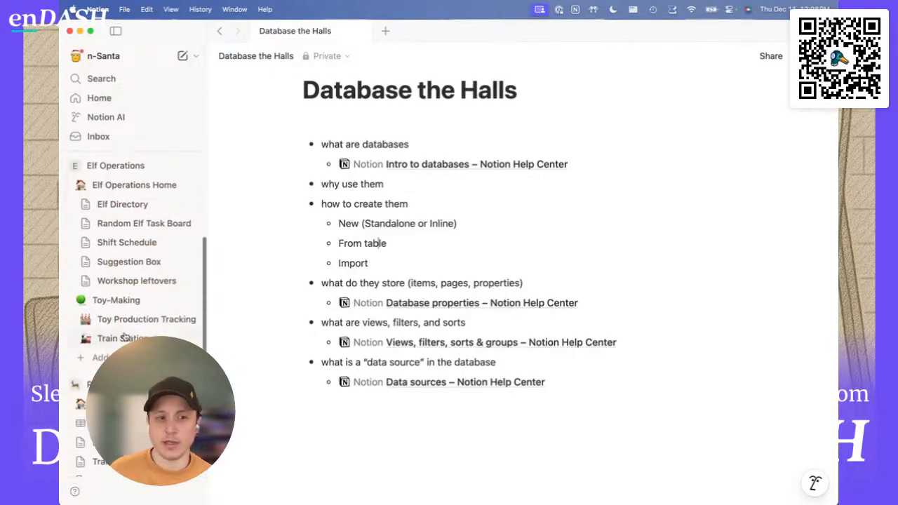
{"action": "left_click", "coordinate": [87, 384]}
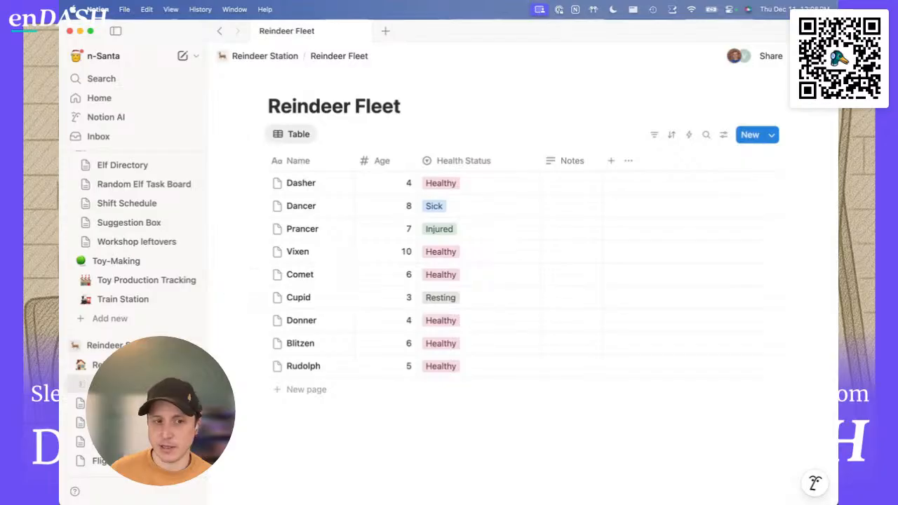
{"action": "scroll", "coordinate": [133, 246], "scroll_direction": "up", "scroll_amount": 1}
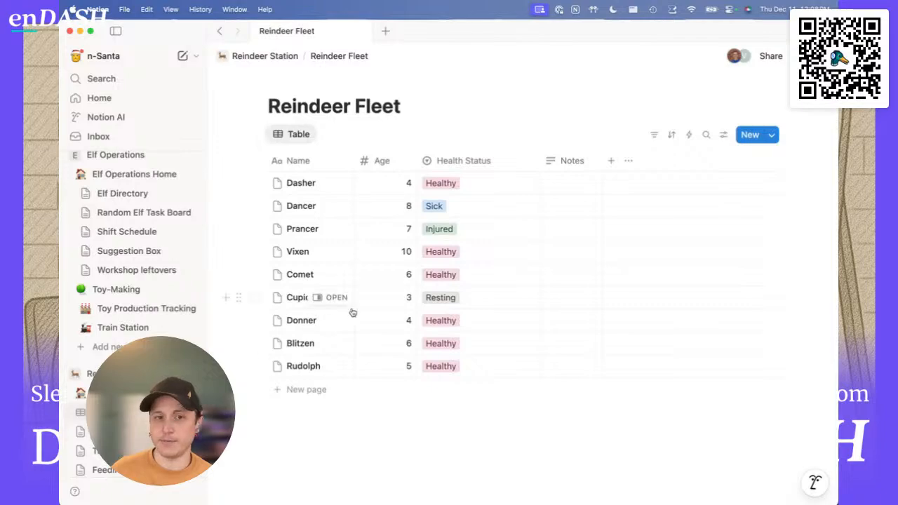
{"action": "scroll", "coordinate": [76, 374], "scroll_direction": "up", "scroll_amount": 2}
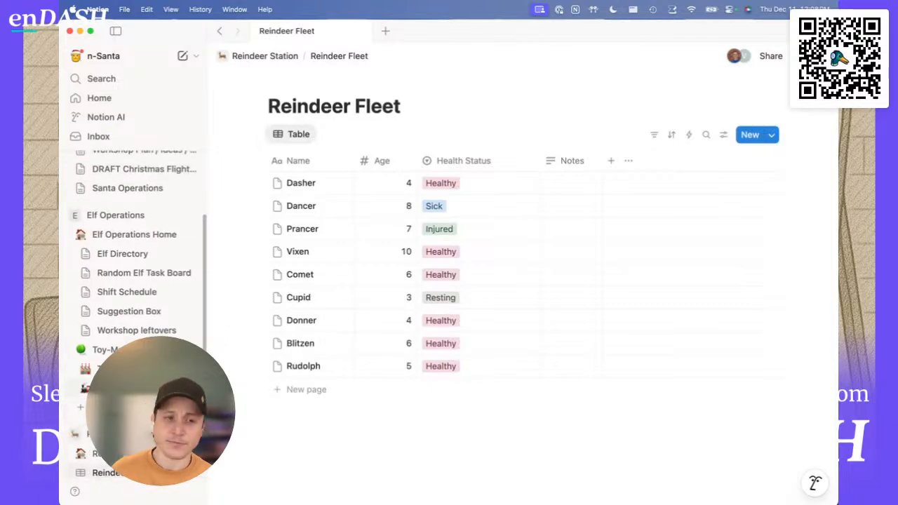
Step: Open the Elf Directory page under Elf Operations Home and review its simple table
{"action": "left_click", "coordinate": [120, 253]}
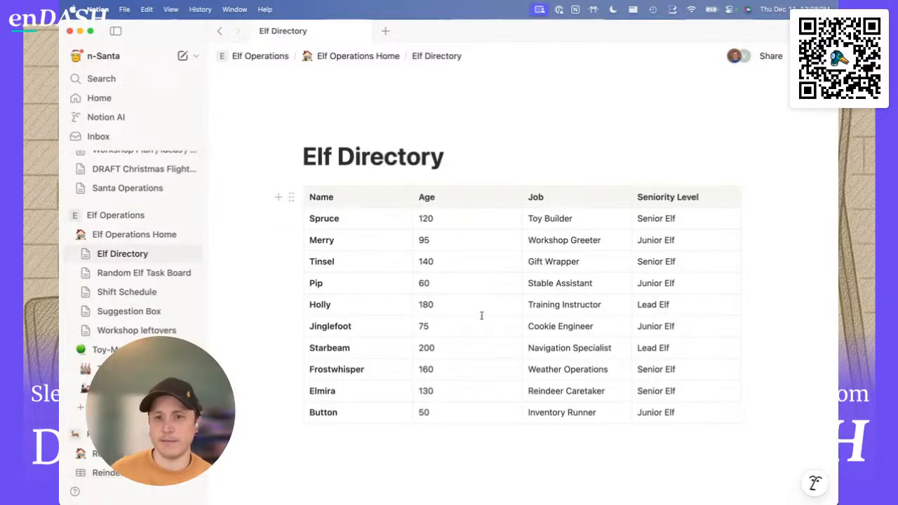
{"action": "scroll", "coordinate": [346, 401], "scroll_direction": "down", "scroll_amount": 3}
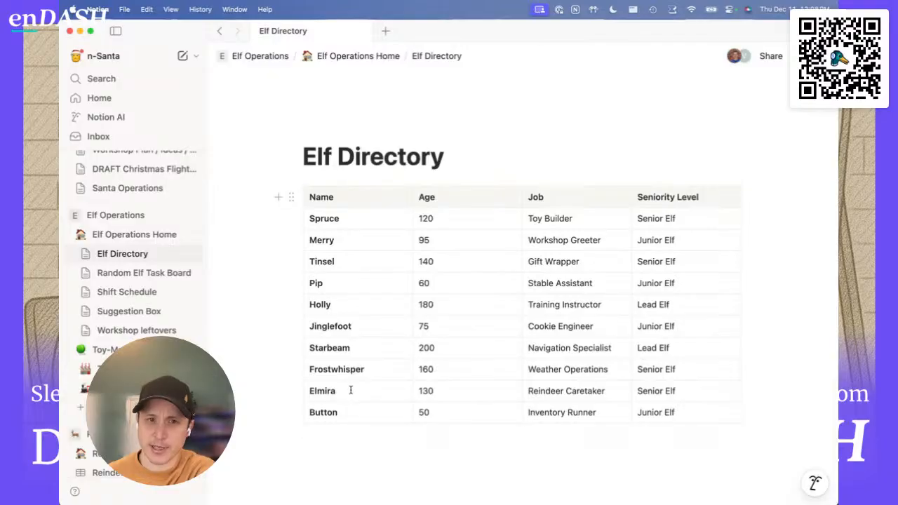
{"action": "left_click", "coordinate": [281, 196]}
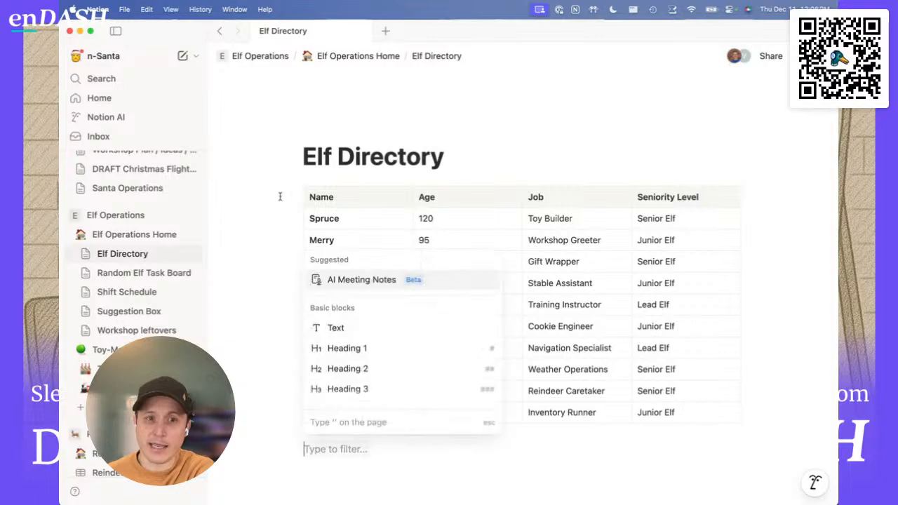
{"action": "key", "text": "Escape"}
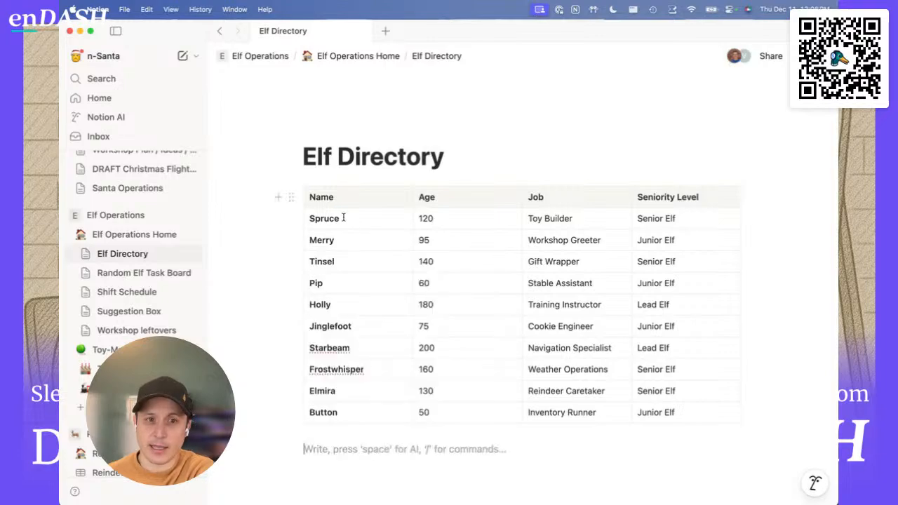
Step: Try turning the simple table on the Elf Directory page into a database, and undo the conversion
{"action": "left_click", "coordinate": [292, 200]}
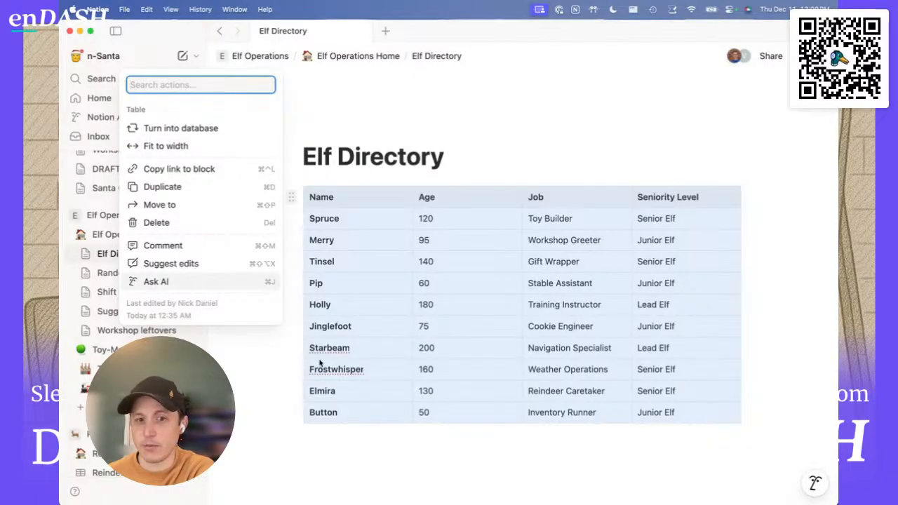
{"action": "left_click", "coordinate": [292, 199]}
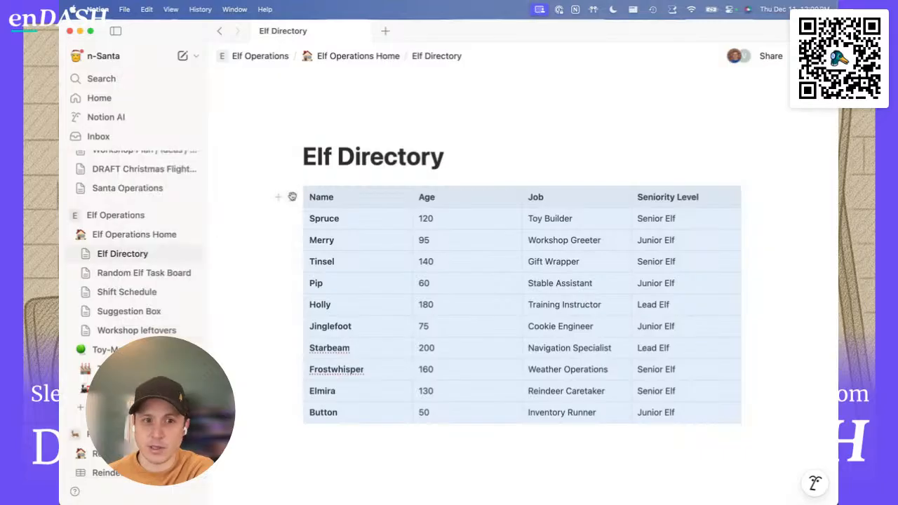
{"action": "mouse_move", "coordinate": [292, 198]}
{"action": "left_mouse_down"}
{"action": "mouse_move", "coordinate": [292, 188]}
{"action": "mouse_move", "coordinate": [294, 229]}
{"action": "mouse_move", "coordinate": [289, 197]}
{"action": "left_mouse_up"}
{"action": "left_click", "coordinate": [291, 199]}
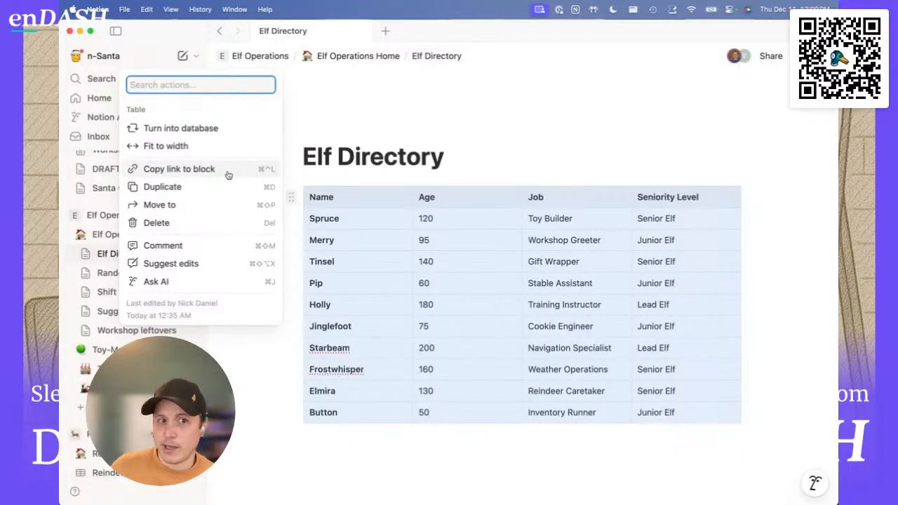
{"action": "left_click", "coordinate": [153, 129]}
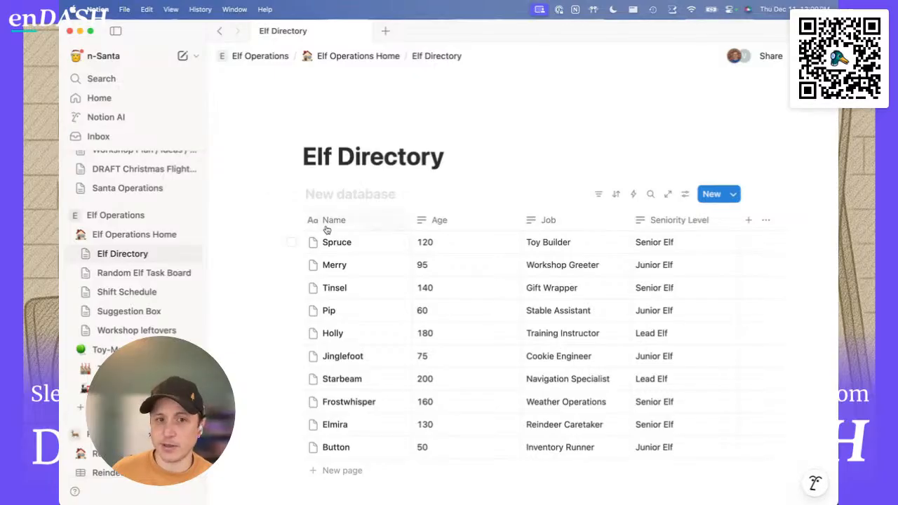
{"action": "key", "text": "super+z"}
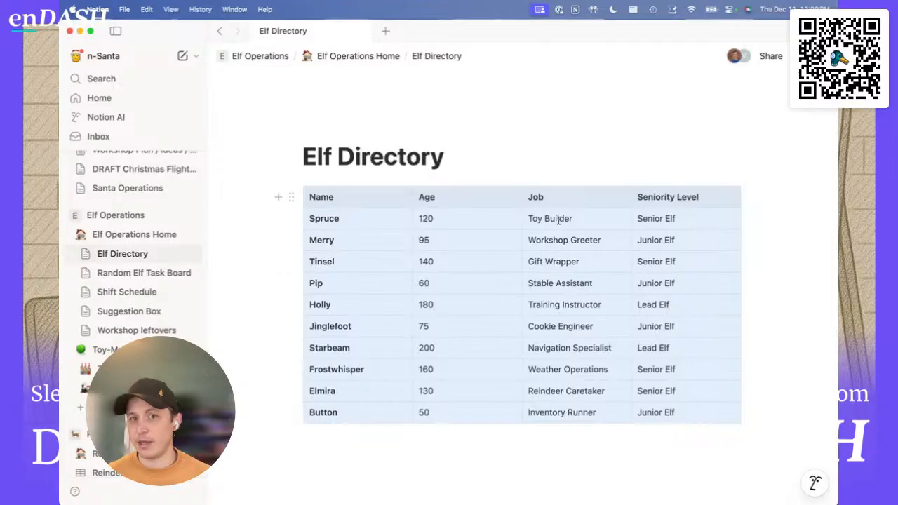
Step: Turn the simple table on the page into a database and title it "Elf Directory"
{"action": "left_click", "coordinate": [291, 198]}
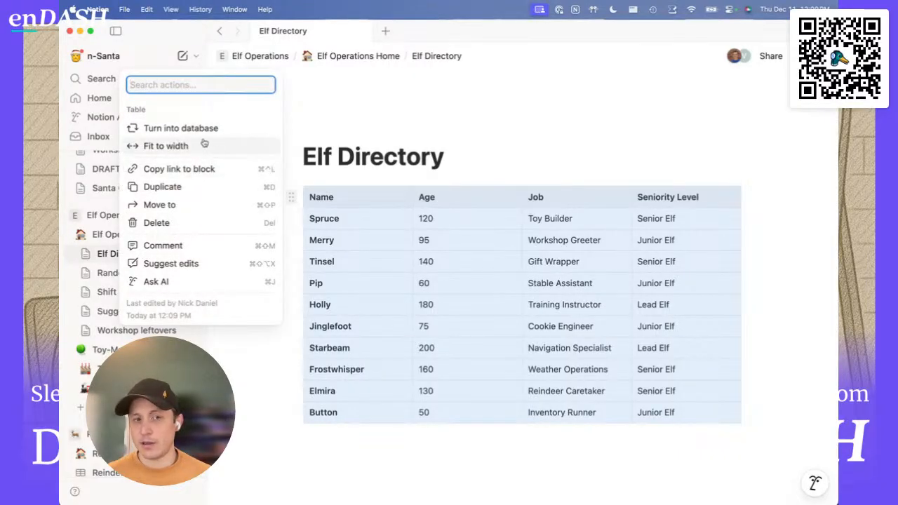
{"action": "left_click", "coordinate": [176, 128]}
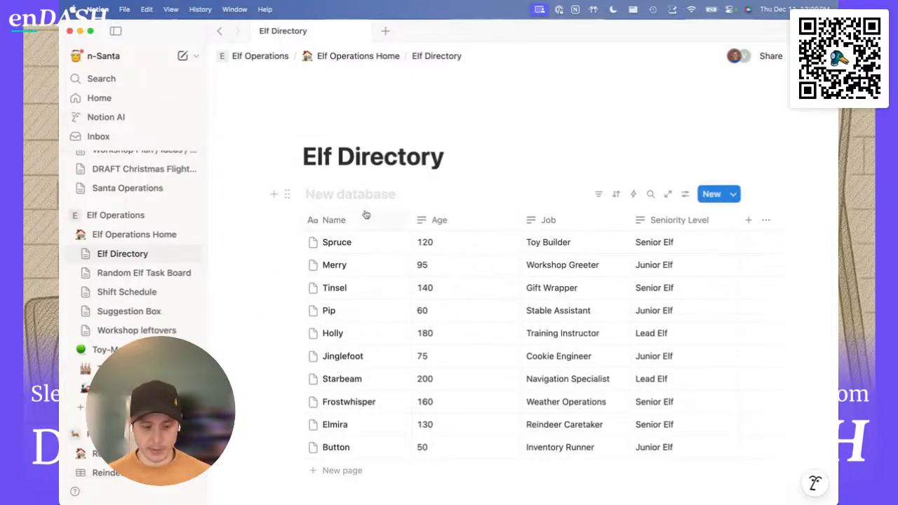
{"action": "type", "text": "Elf Directory"}
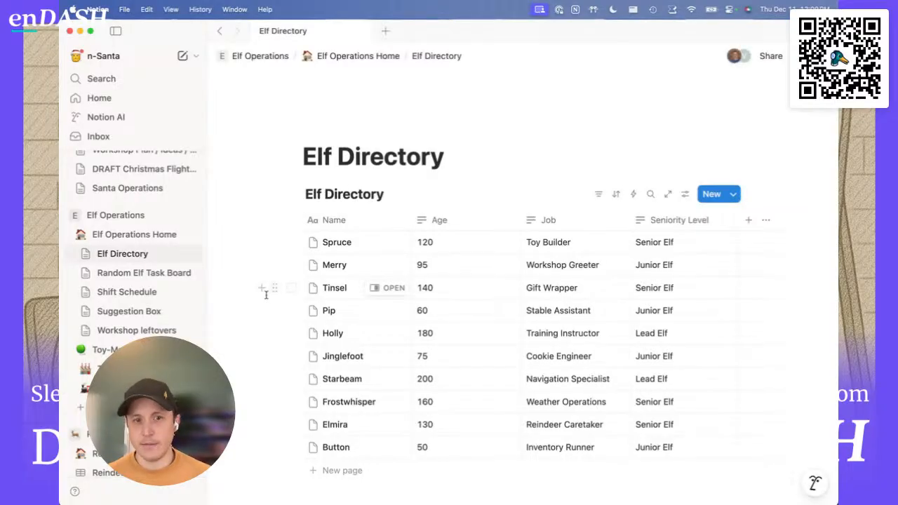
Step: Check the actions available for the inline Elf Directory database, including turning it into a page or a simple table
{"action": "left_click", "coordinate": [83, 254]}
{"action": "left_click", "coordinate": [83, 256]}
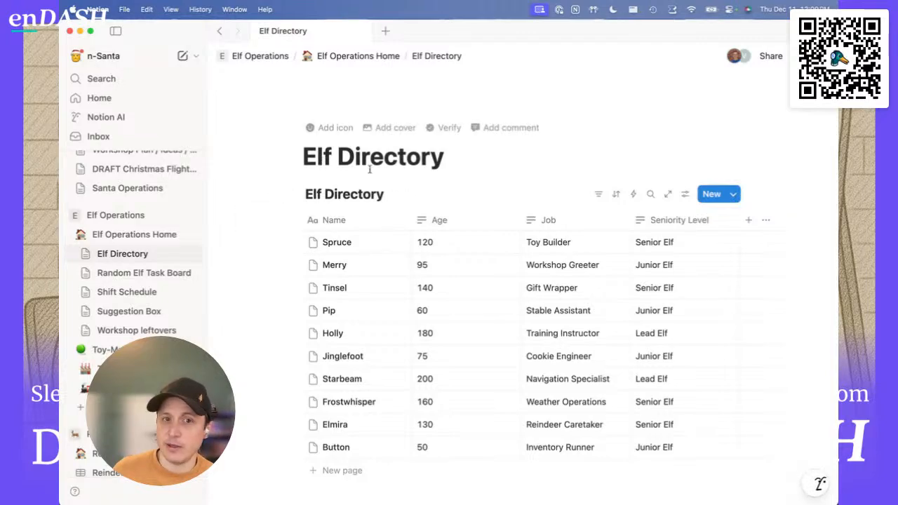
{"action": "left_click", "coordinate": [288, 197]}
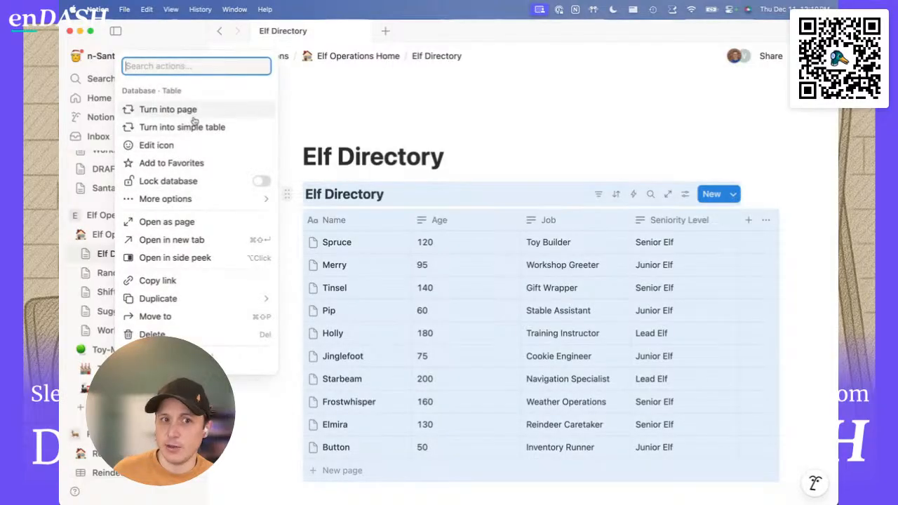
{"action": "left_click", "coordinate": [290, 190]}
{"action": "left_click_drag", "start_coordinate": [286, 194], "coordinate": [291, 227]}
Step: Add the placeholder text line "this is the elf iredsdsad" between the page title and the inline database
{"action": "left_click", "coordinate": [471, 163]}
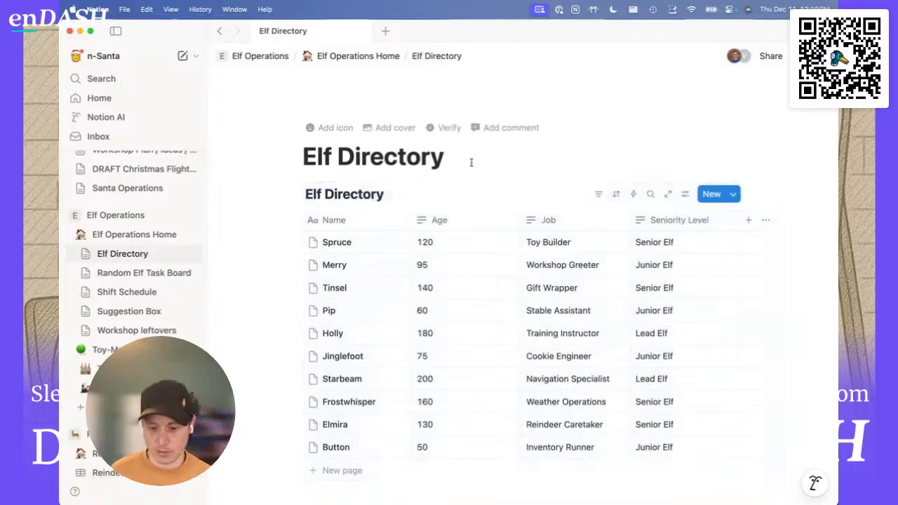
{"action": "key", "text": "Return"}
{"action": "type", "text": "this is the elf iredsdsad"}
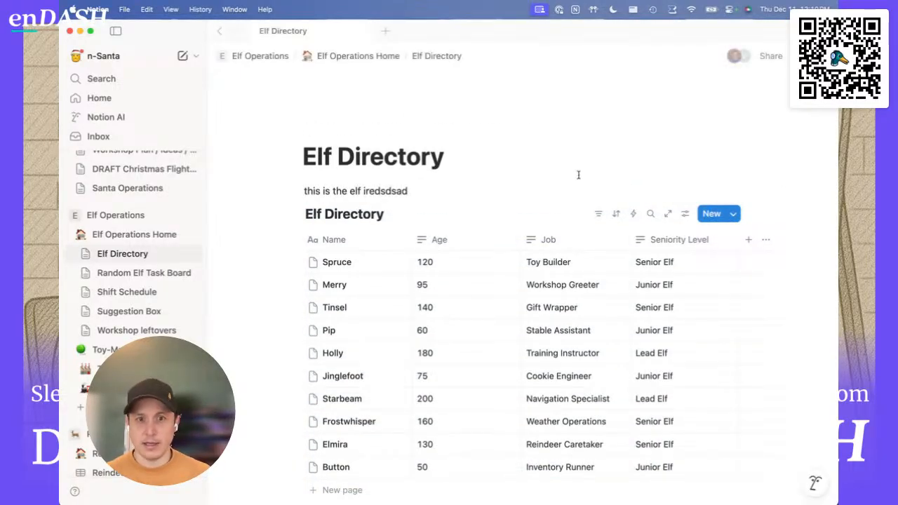
{"action": "key", "text": "Return"}
Step: Move the inline Elf Directory database above the text line and back below it
{"action": "left_click_drag", "start_coordinate": [289, 254], "coordinate": [289, 194]}
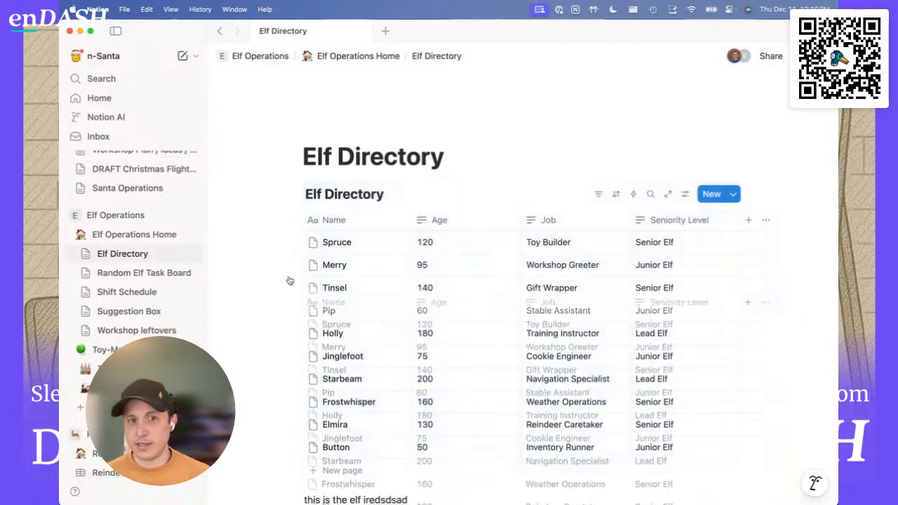
{"action": "scroll", "coordinate": [289, 281], "scroll_direction": "down", "scroll_amount": 3}
{"action": "left_click_drag", "start_coordinate": [286, 98], "coordinate": [288, 419]}
{"action": "scroll", "coordinate": [278, 248], "scroll_direction": "up", "scroll_amount": 3}
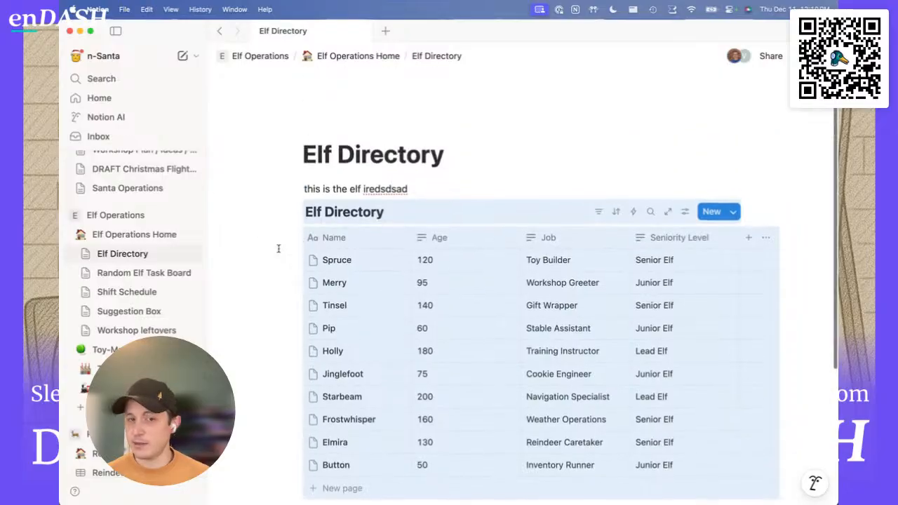
Step: Expand the Elf Directory page in the page tree to inspect the database nested inside it
{"action": "left_click", "coordinate": [85, 256]}
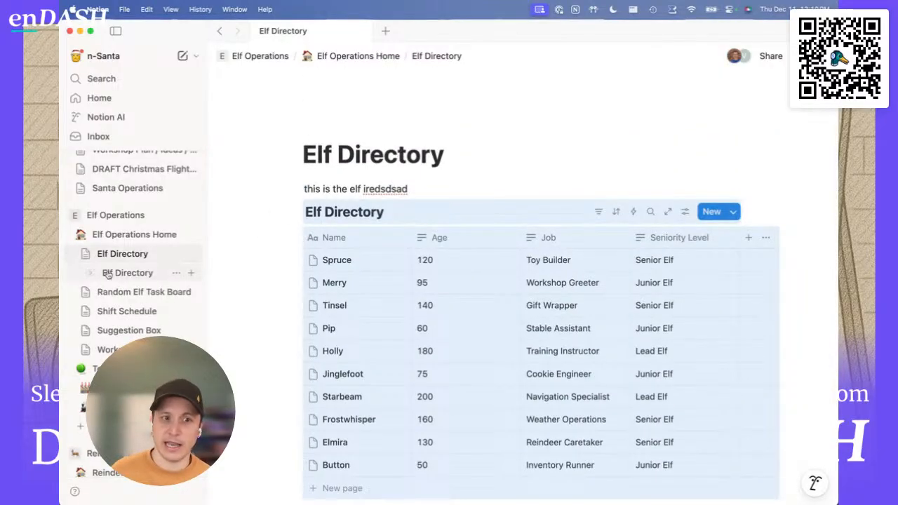
{"action": "left_click", "coordinate": [92, 274]}
{"action": "left_click", "coordinate": [91, 274]}
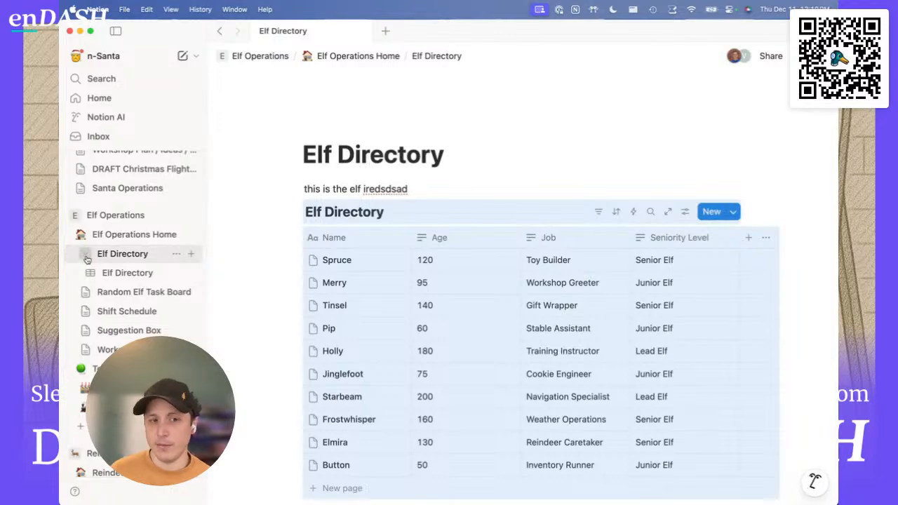
Step: Add the filler lines "dasd", "asd", "sad" and "ad" between the placeholder text line and the inline Elf Directory database
{"action": "left_click", "coordinate": [86, 258]}
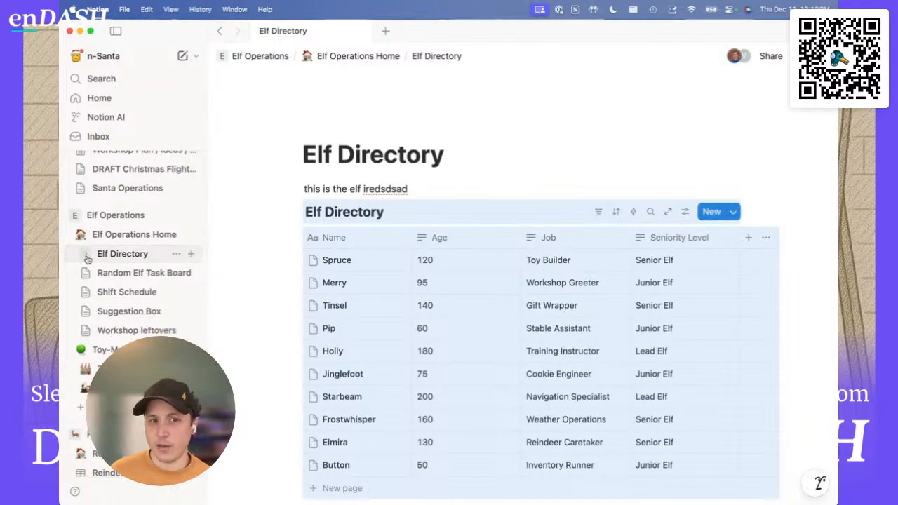
{"action": "left_click", "coordinate": [417, 190]}
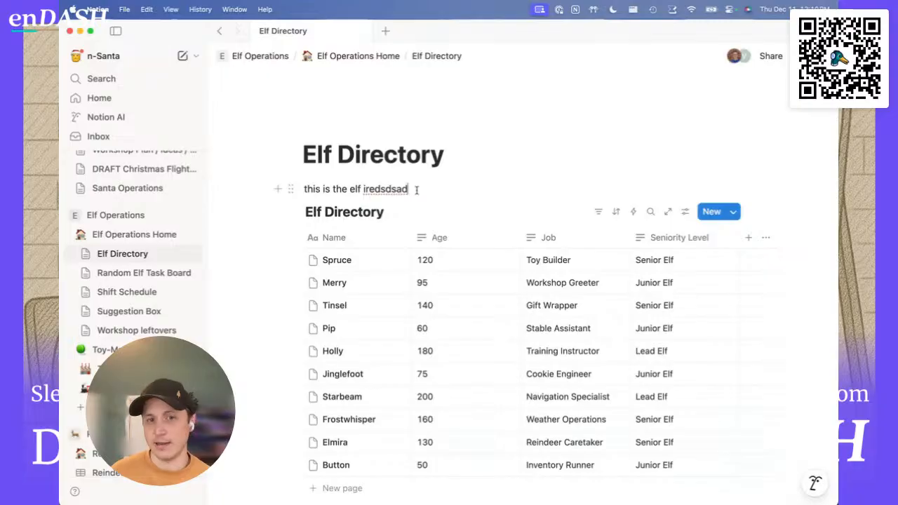
{"action": "key", "text": "Return"}
{"action": "type", "text": "dasd"}
{"action": "key", "text": "Return"}
{"action": "type", "text": "asd"}
{"action": "key", "text": "Return"}
{"action": "type", "text": "sad"}
{"action": "key", "text": "Return"}
{"action": "type", "text": "ad"}
{"action": "key", "text": "Return"}
Step: Delete the filler lines between the placeholder text line and the inline Elf Directory database
{"action": "left_click_drag", "start_coordinate": [298, 248], "coordinate": [299, 197]}
{"action": "scroll", "coordinate": [377, 257], "scroll_direction": "down", "scroll_amount": 1}
{"action": "key", "text": "BackSpace"}
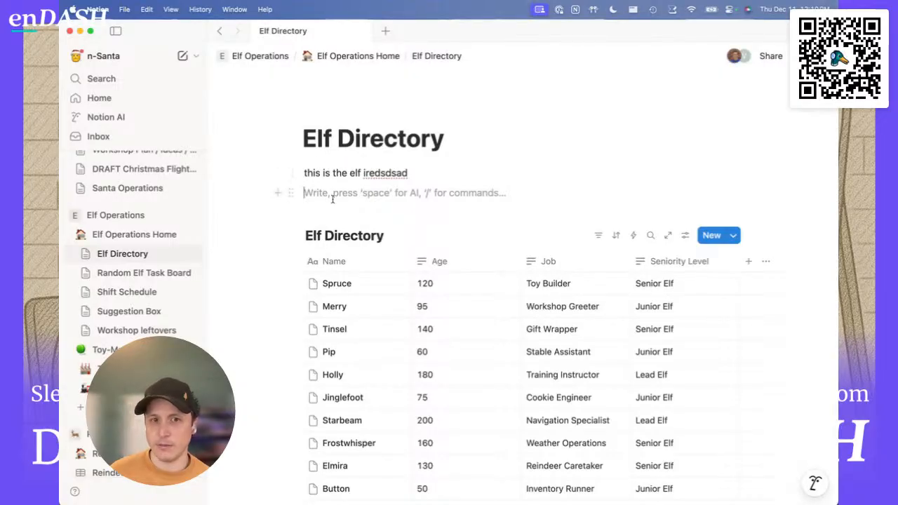
{"action": "scroll", "coordinate": [332, 199], "scroll_direction": "down", "scroll_amount": 2}
{"action": "scroll", "coordinate": [334, 200], "scroll_direction": "down", "scroll_amount": 2}
{"action": "scroll", "coordinate": [337, 200], "scroll_direction": "up", "scroll_amount": 5}
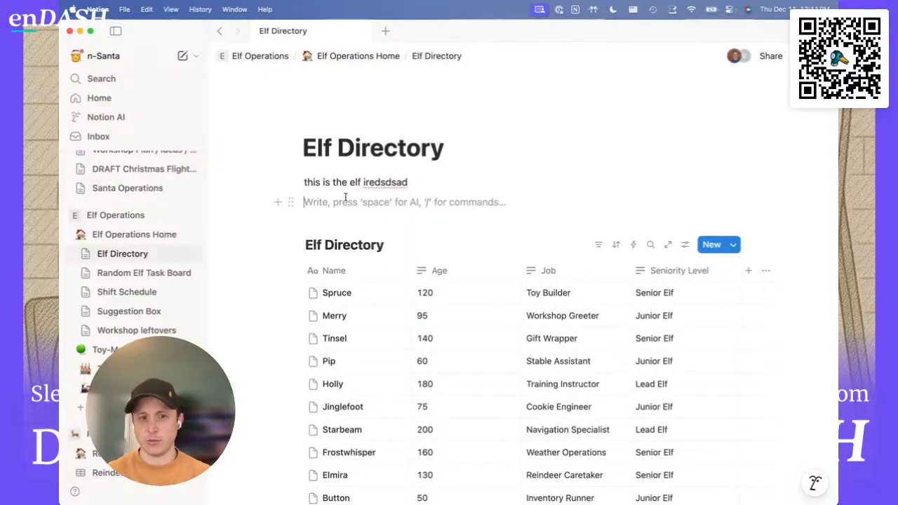
{"action": "key", "text": "Up"}
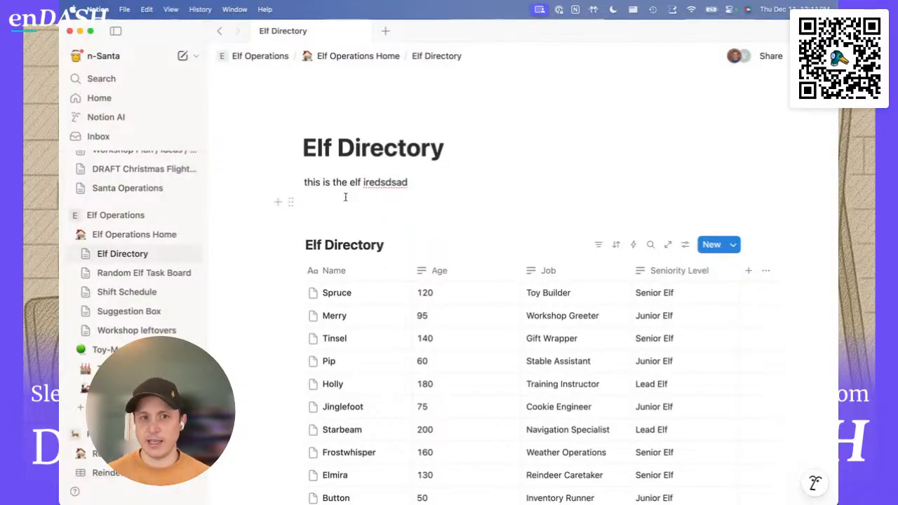
Step: Turn the inline Elf Directory database into a simple table and back into a database titled "Elf Directory"
{"action": "left_click", "coordinate": [287, 244]}
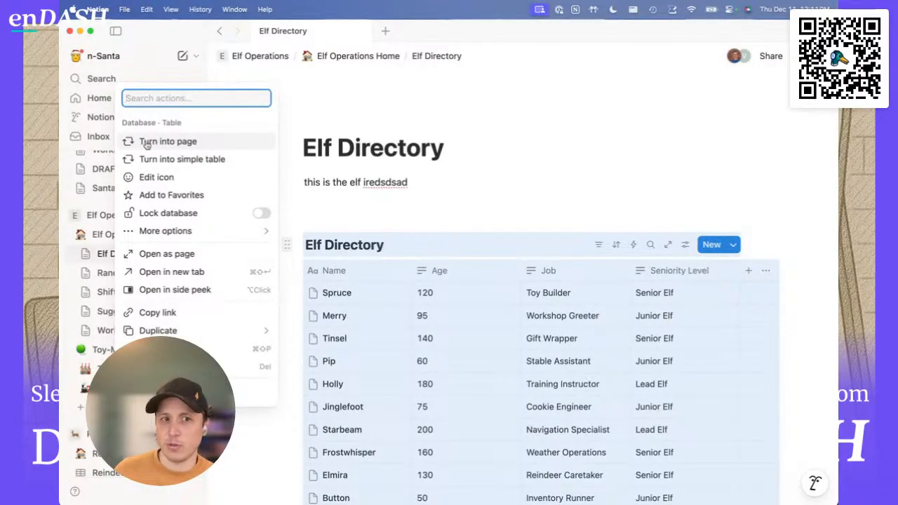
{"action": "left_click", "coordinate": [156, 163]}
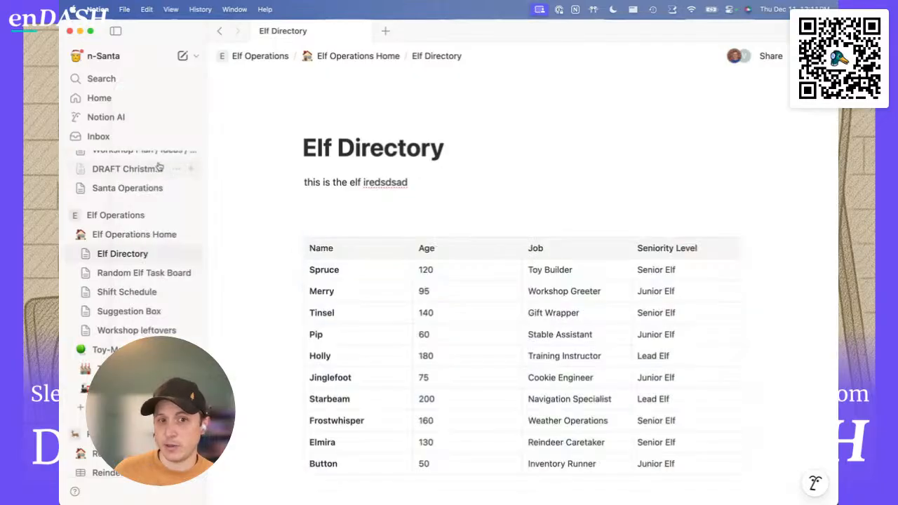
{"action": "left_click", "coordinate": [290, 251]}
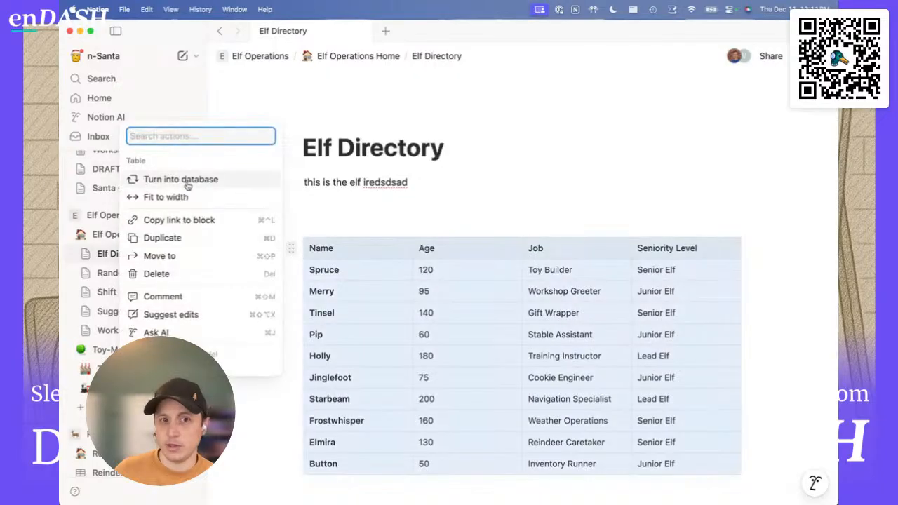
{"action": "left_click", "coordinate": [181, 180]}
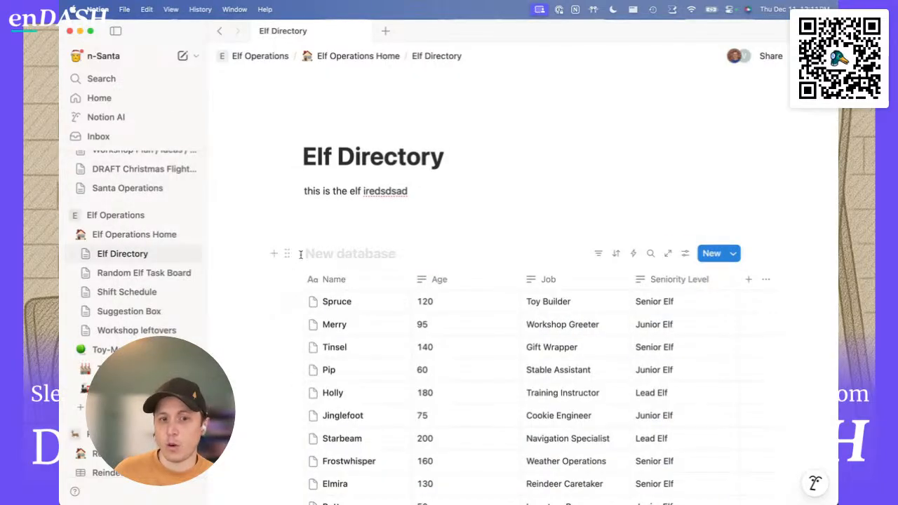
{"action": "type", "text": "Elf Directory"}
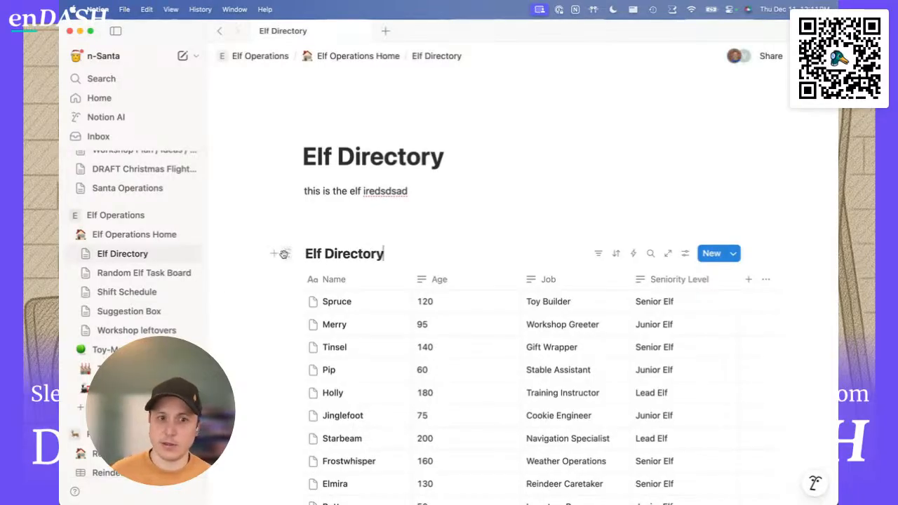
Step: Turn the inline Elf Directory database into a page and move it out of its parent page, directly under Elf Operations Home
{"action": "left_click", "coordinate": [287, 253]}
{"action": "left_click", "coordinate": [178, 156]}
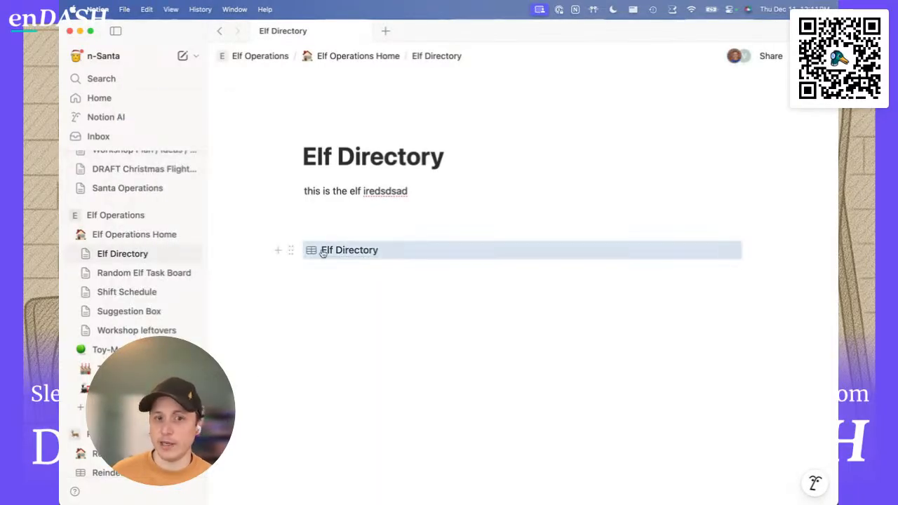
{"action": "mouse_move", "coordinate": [325, 255]}
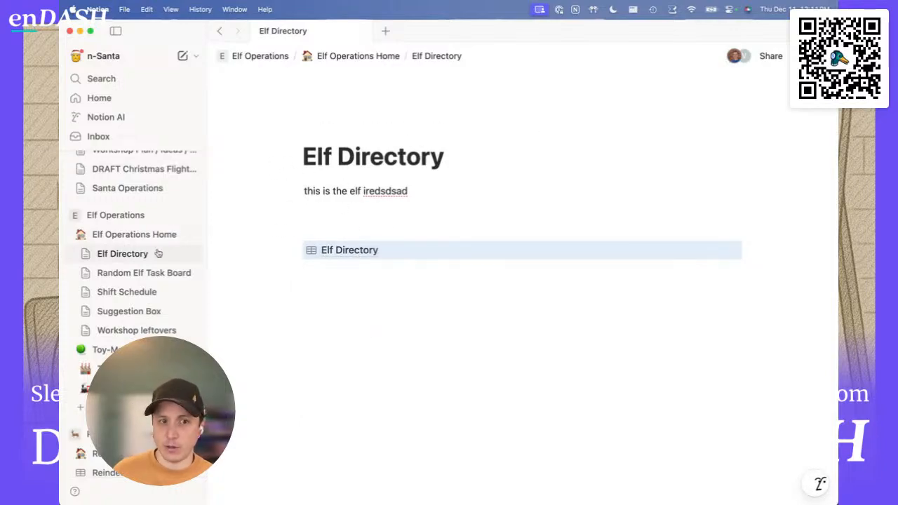
{"action": "left_click", "coordinate": [84, 254]}
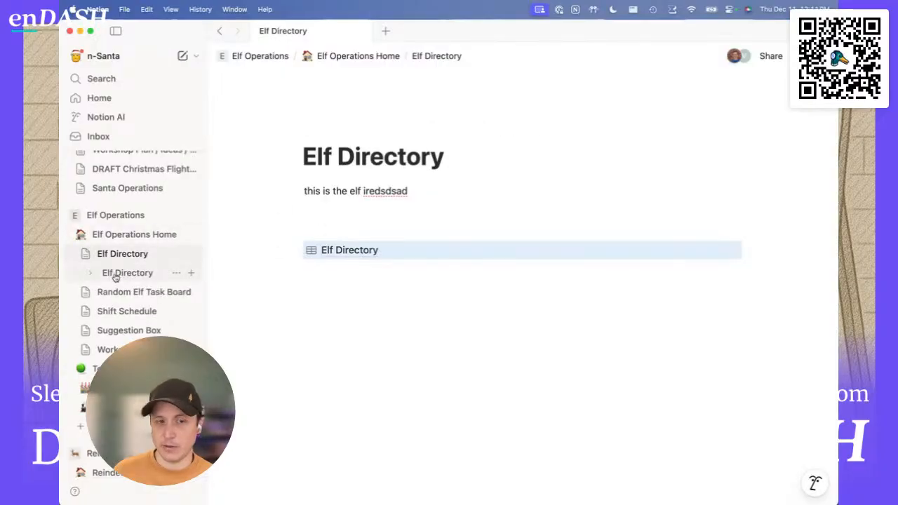
{"action": "left_click_drag", "start_coordinate": [115, 274], "coordinate": [104, 252]}
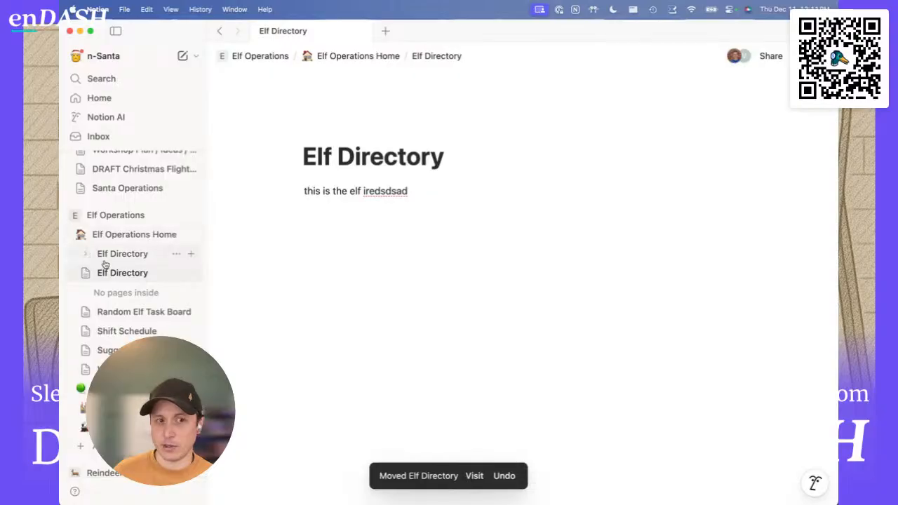
Step: Move the old Elf Directory text page to the trash and open the standalone Elf Directory database
{"action": "left_click", "coordinate": [176, 273]}
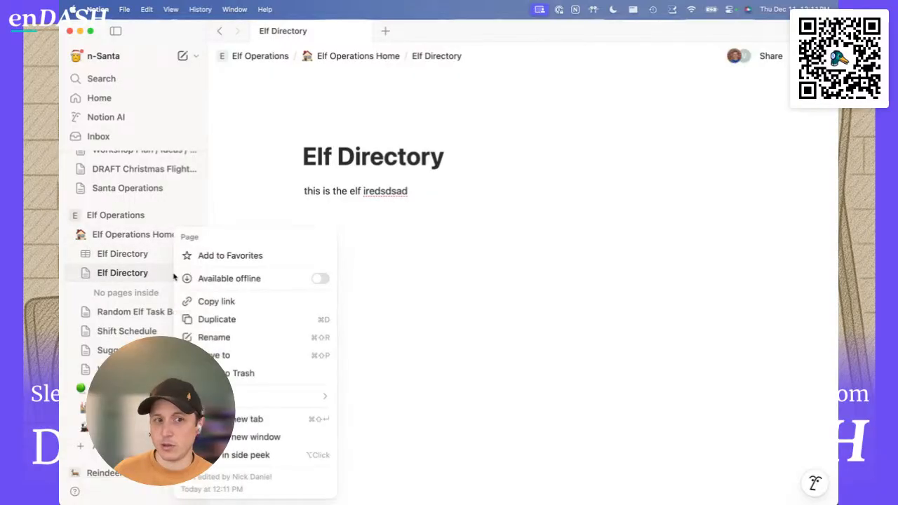
{"action": "left_click", "coordinate": [228, 372]}
{"action": "left_click", "coordinate": [124, 254]}
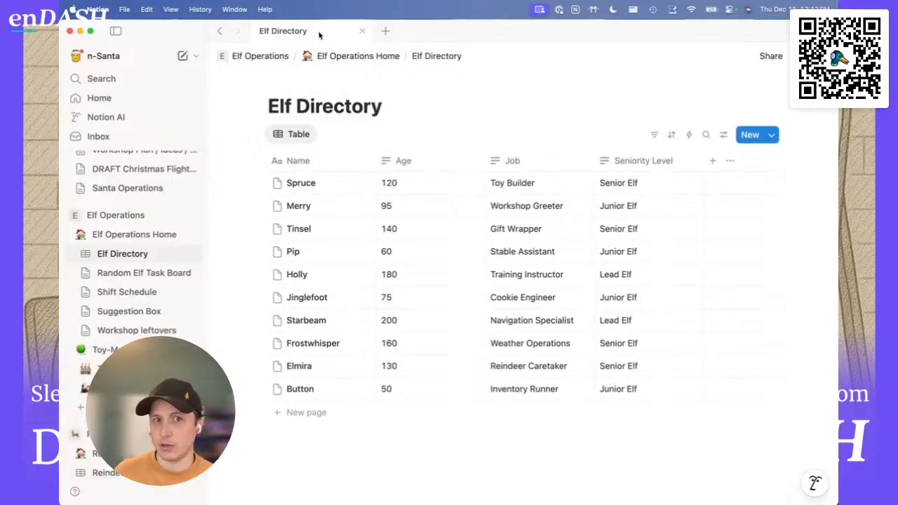
Step: Open the favorite page Database the Halls in a new tab alongside the Elf Directory database
{"action": "left_click", "coordinate": [386, 32]}
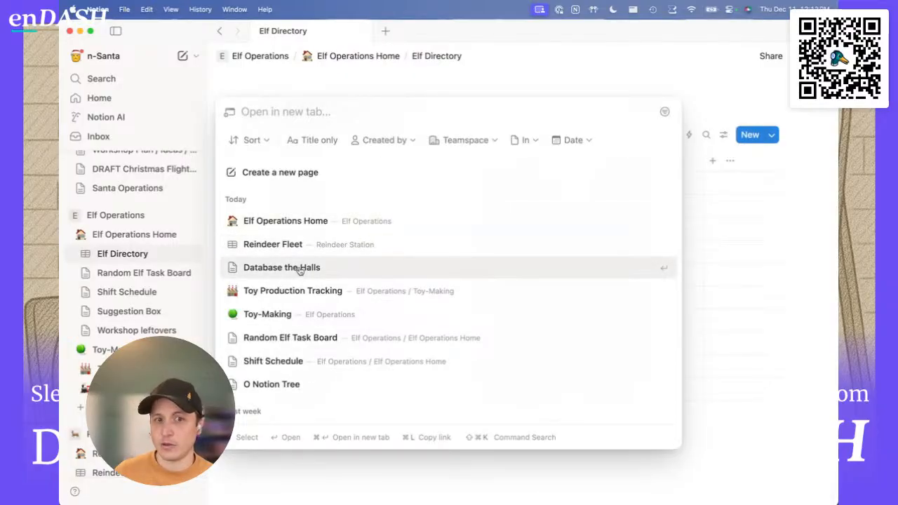
{"action": "left_click", "coordinate": [716, 262]}
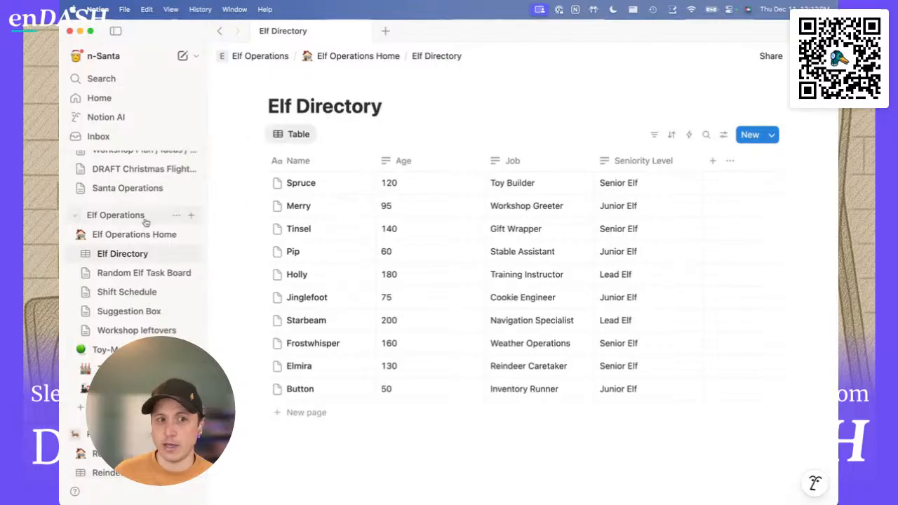
{"action": "scroll", "coordinate": [145, 221], "scroll_direction": "up", "scroll_amount": 3}
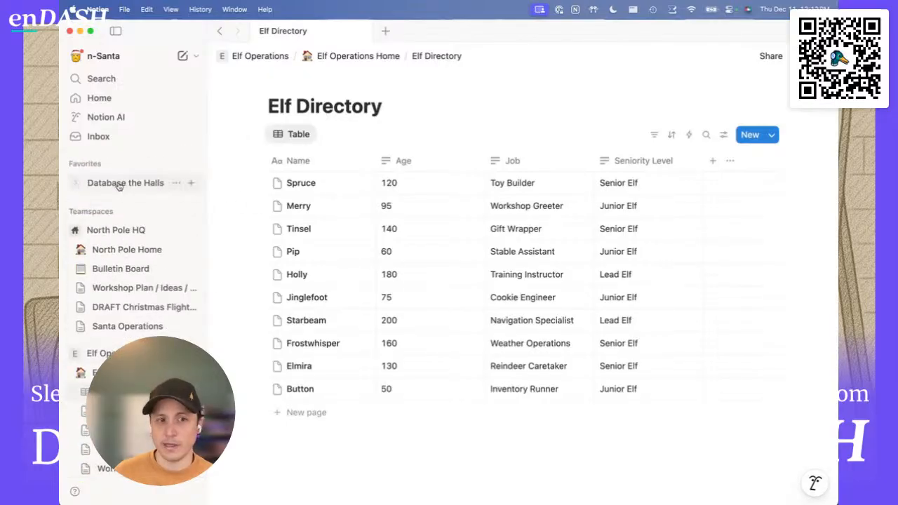
{"action": "left_click", "coordinate": [175, 184]}
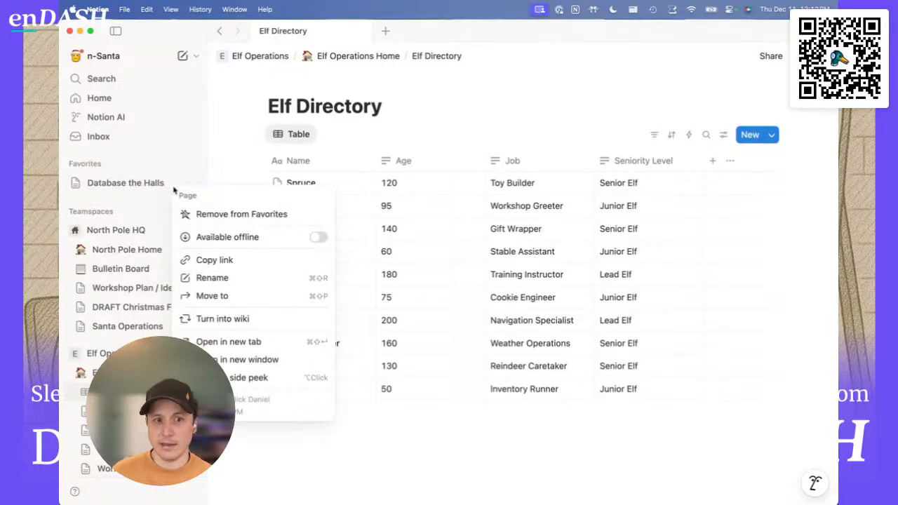
{"action": "left_click", "coordinate": [228, 343]}
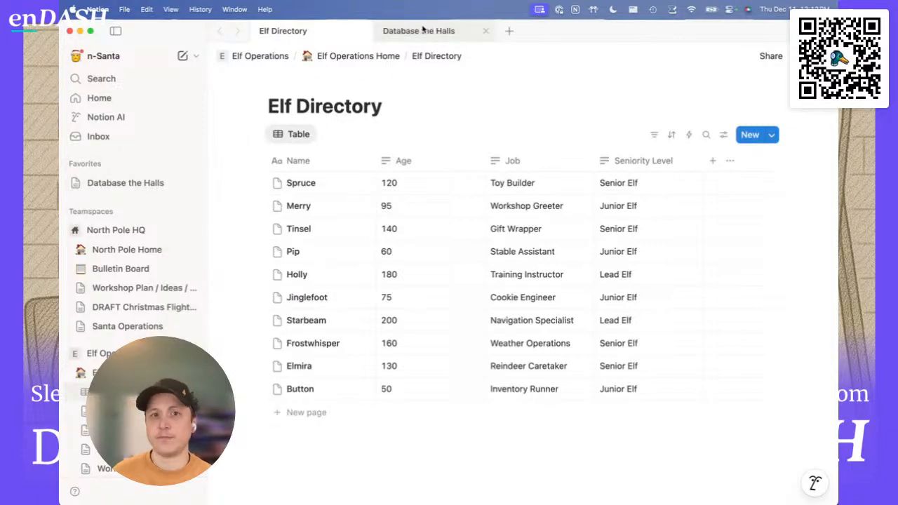
Step: Browse the recent pages offered for opening in another new tab, and dismiss the list without choosing one
{"action": "left_click", "coordinate": [510, 33]}
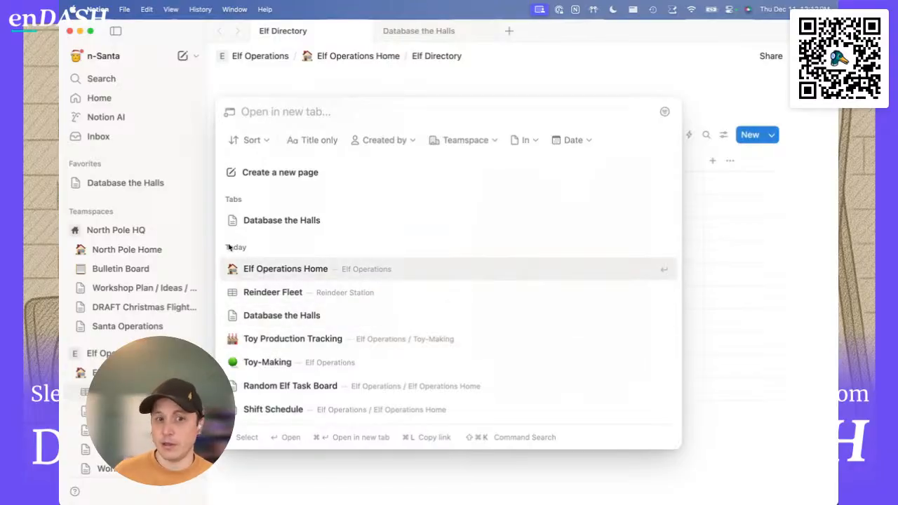
{"action": "scroll", "coordinate": [280, 316], "scroll_direction": "down", "scroll_amount": 5}
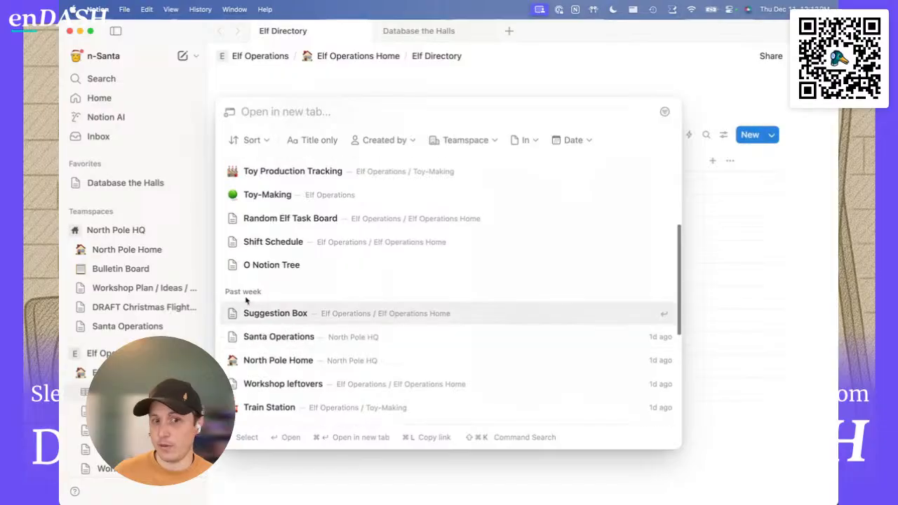
{"action": "scroll", "coordinate": [271, 302], "scroll_direction": "up", "scroll_amount": 5}
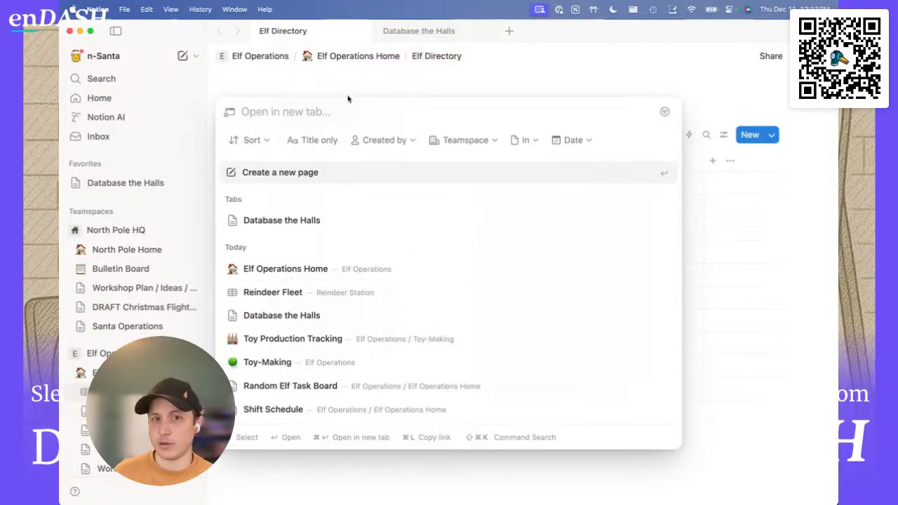
{"action": "left_click", "coordinate": [384, 86]}
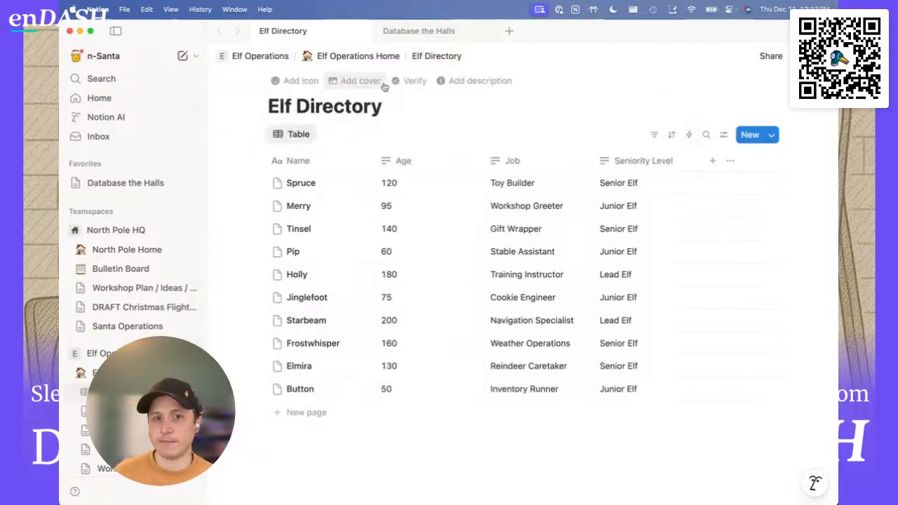
Step: In the "what do they store" bullet of Database the Halls, replace the comma between "items" and "pages" with a dash
{"action": "left_click", "coordinate": [441, 31]}
{"action": "scroll", "coordinate": [466, 336], "scroll_direction": "down", "scroll_amount": 4}
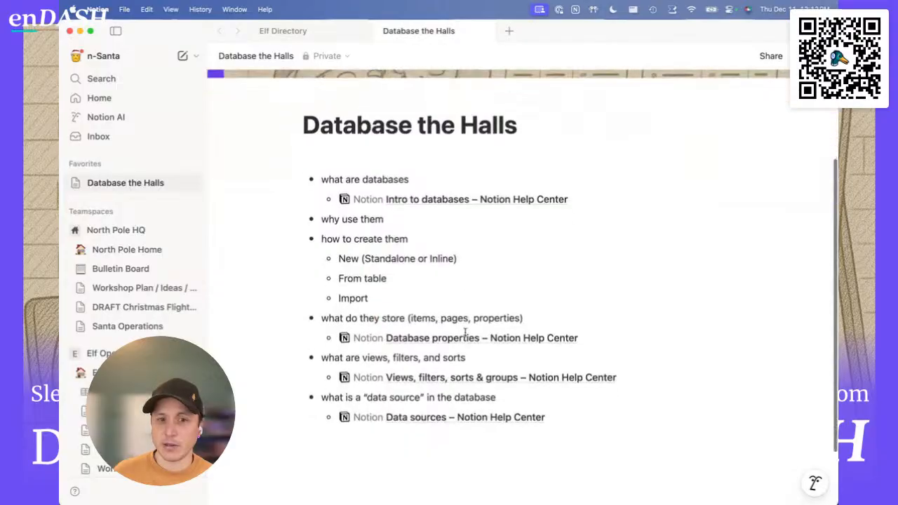
{"action": "left_click_drag", "start_coordinate": [323, 309], "coordinate": [500, 309]}
{"action": "left_click", "coordinate": [500, 310]}
{"action": "double_click", "coordinate": [419, 309]}
{"action": "double_click", "coordinate": [454, 309]}
{"action": "double_click", "coordinate": [483, 309]}
{"action": "left_click", "coordinate": [438, 310]}
{"action": "left_click_drag", "start_coordinate": [435, 310], "coordinate": [439, 310]}
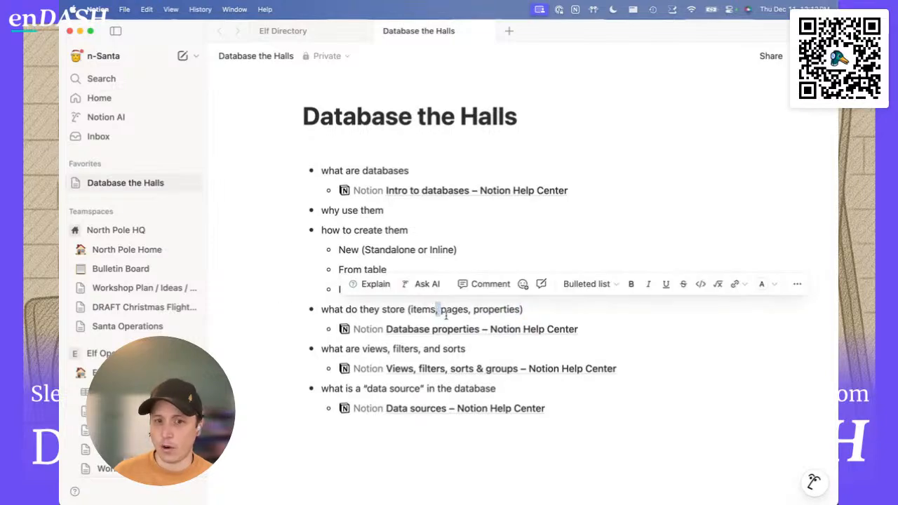
{"action": "type", "text": "-"}
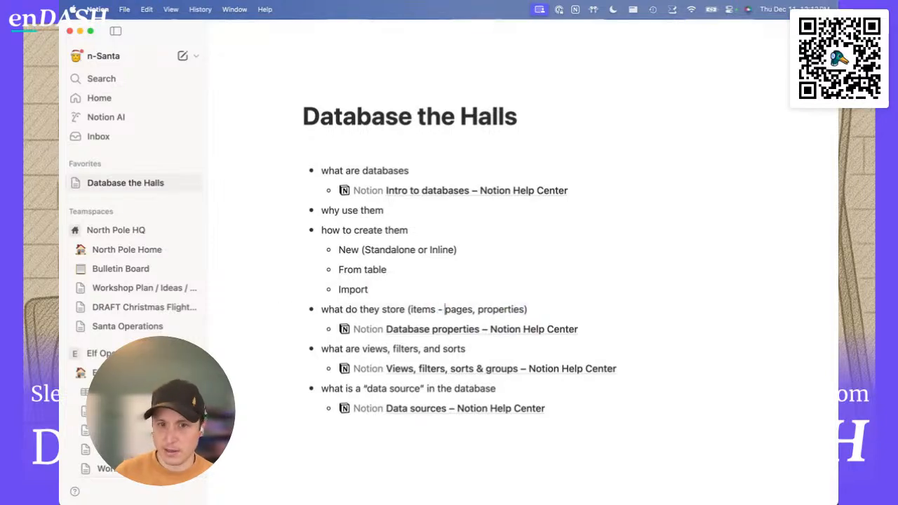
Step: Review the property types available for the Seniority Level column of the Elf Directory database, and leave its type as is
{"action": "left_click", "coordinate": [321, 35]}
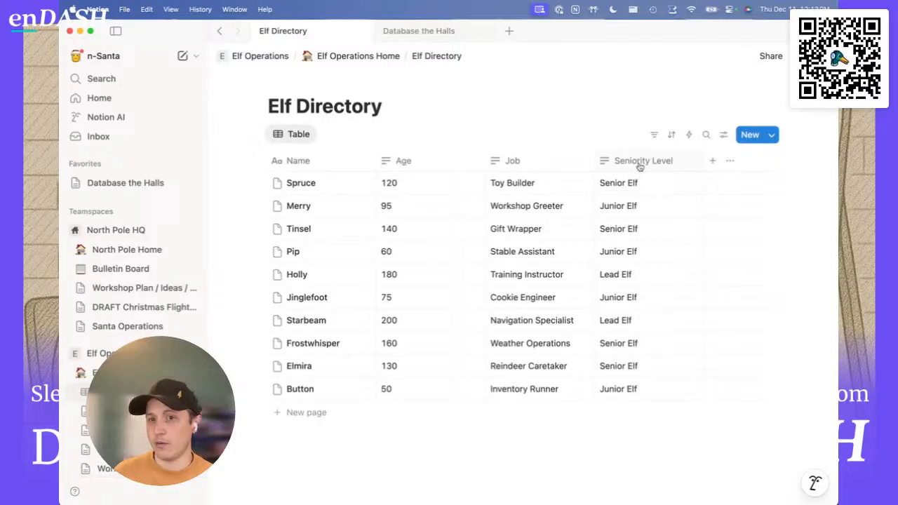
{"action": "left_click", "coordinate": [614, 163]}
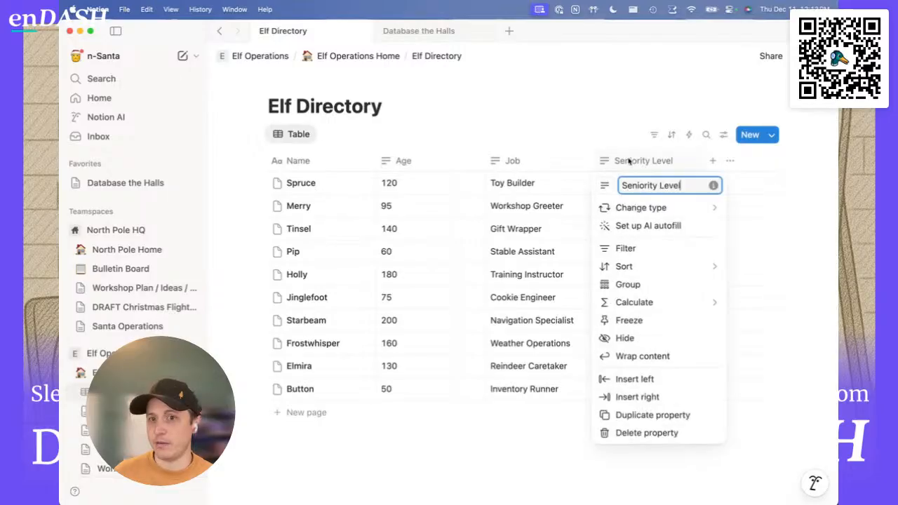
{"action": "mouse_move", "coordinate": [654, 211]}
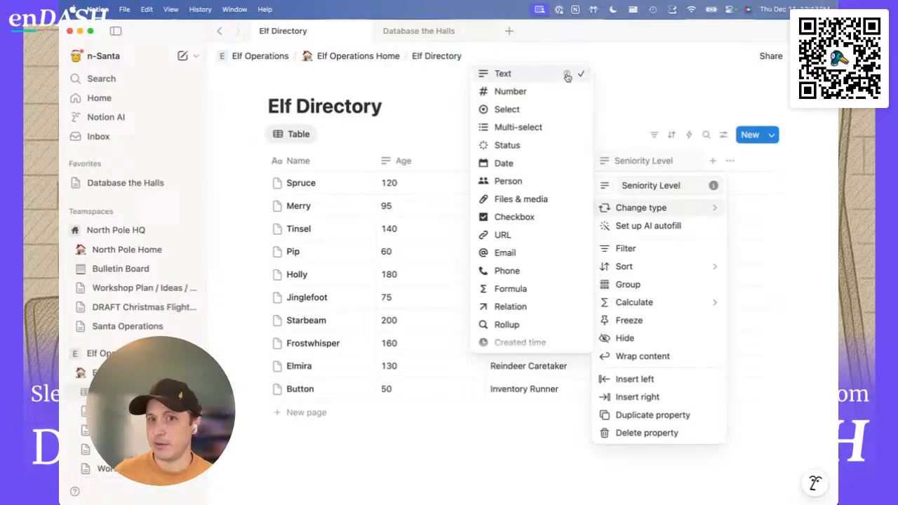
{"action": "mouse_move", "coordinate": [568, 76]}
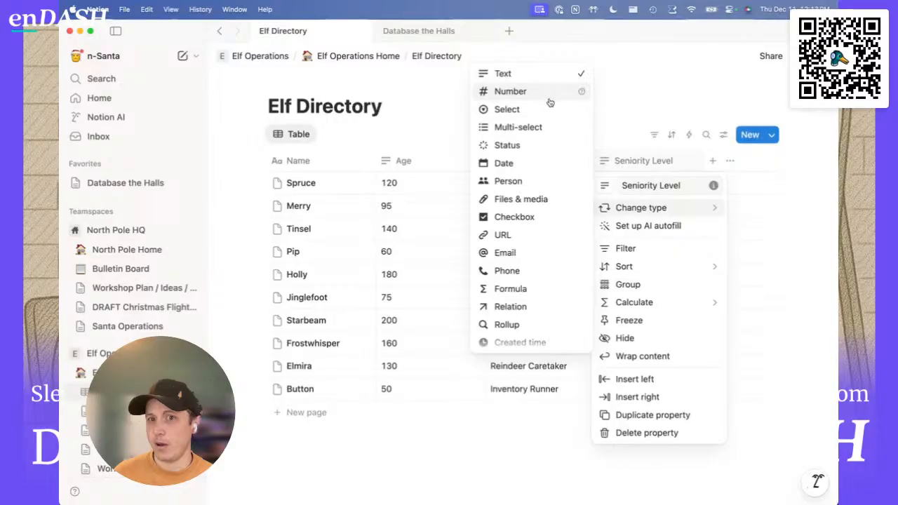
{"action": "mouse_move", "coordinate": [582, 112]}
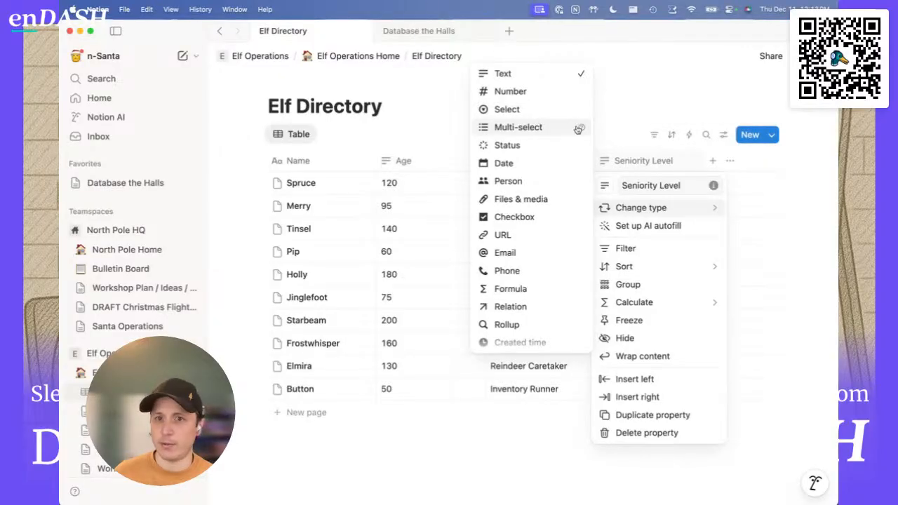
{"action": "mouse_move", "coordinate": [582, 129]}
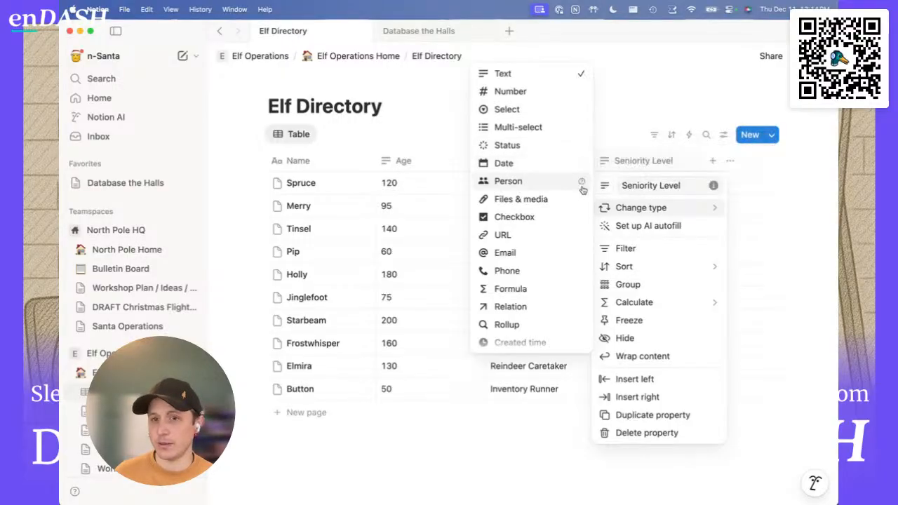
{"action": "left_click", "coordinate": [625, 121]}
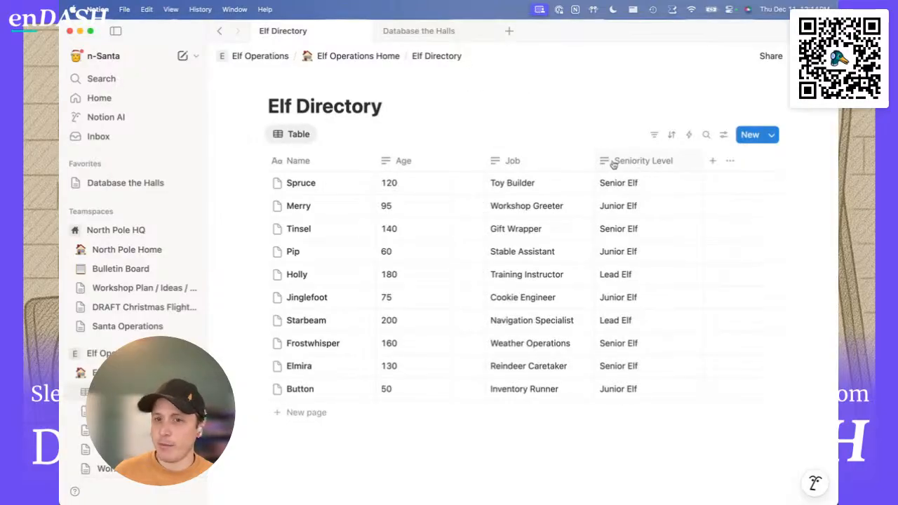
Step: Review the property options of the Job, Age and Name columns in the Elf Directory table
{"action": "left_click", "coordinate": [531, 160]}
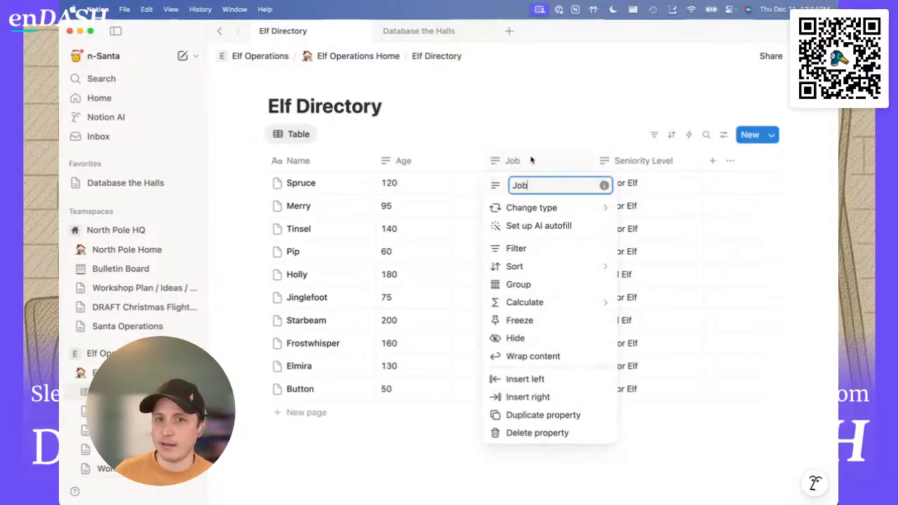
{"action": "left_click", "coordinate": [450, 163]}
{"action": "left_click", "coordinate": [417, 163]}
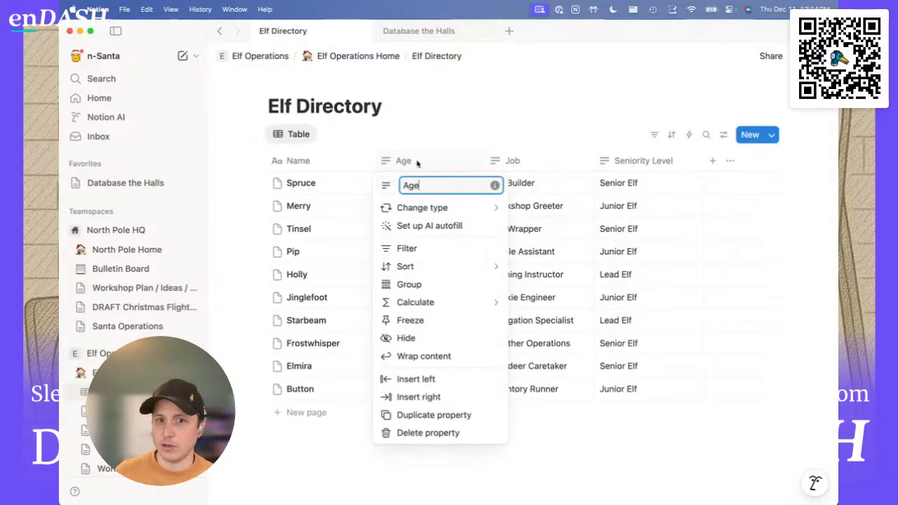
{"action": "left_click", "coordinate": [299, 161]}
{"action": "left_click", "coordinate": [297, 160]}
{"action": "left_click", "coordinate": [406, 162]}
{"action": "left_click", "coordinate": [413, 163]}
{"action": "left_click", "coordinate": [318, 161]}
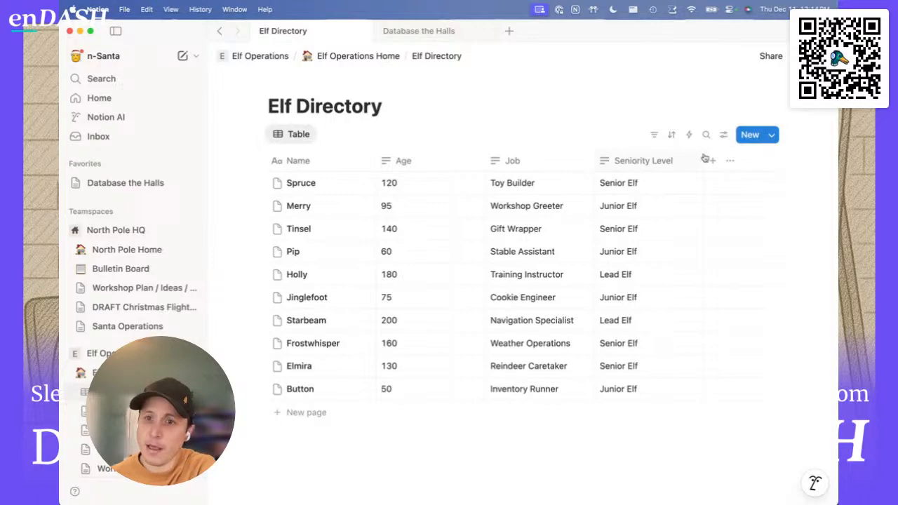
Step: Rename the Seniority Level column to "Seniority Lvl" directly from its column header
{"action": "left_click", "coordinate": [646, 161]}
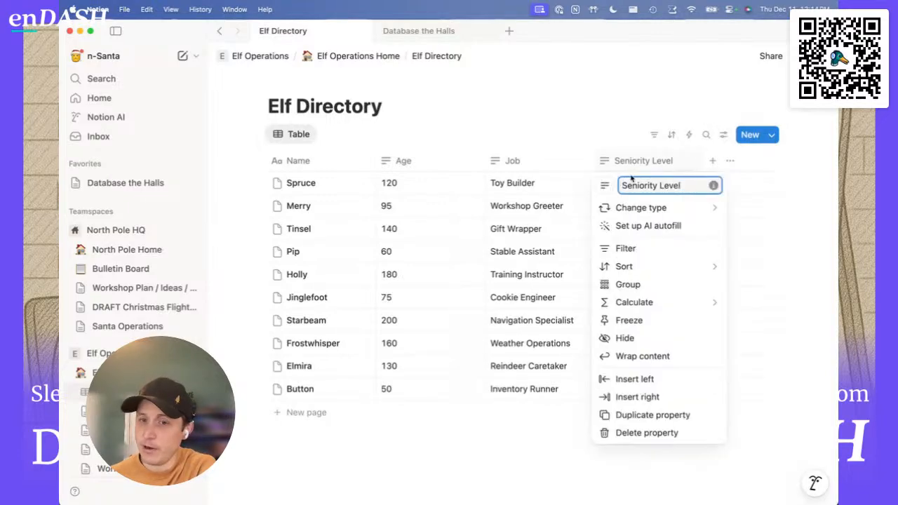
{"action": "double_click", "coordinate": [669, 185]}
{"action": "type", "text": "Lv"}
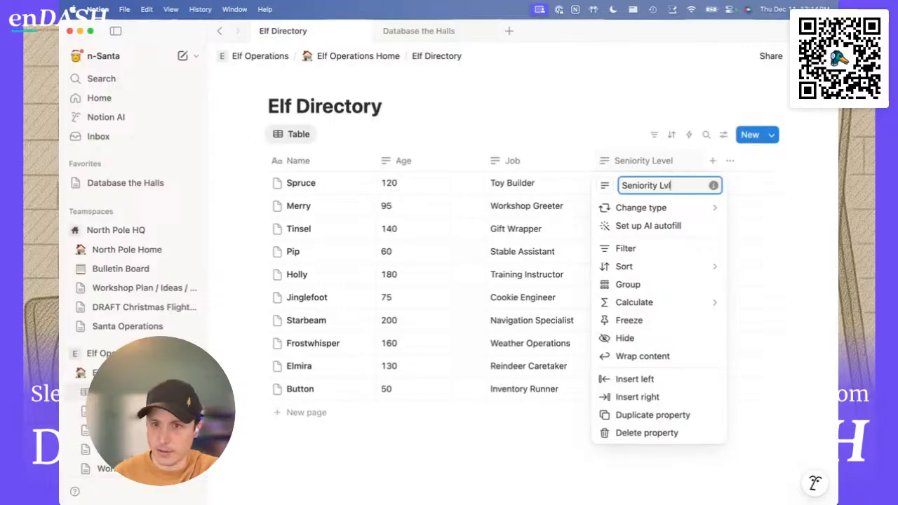
{"action": "type", "text": "l"}
{"action": "left_click", "coordinate": [628, 102]}
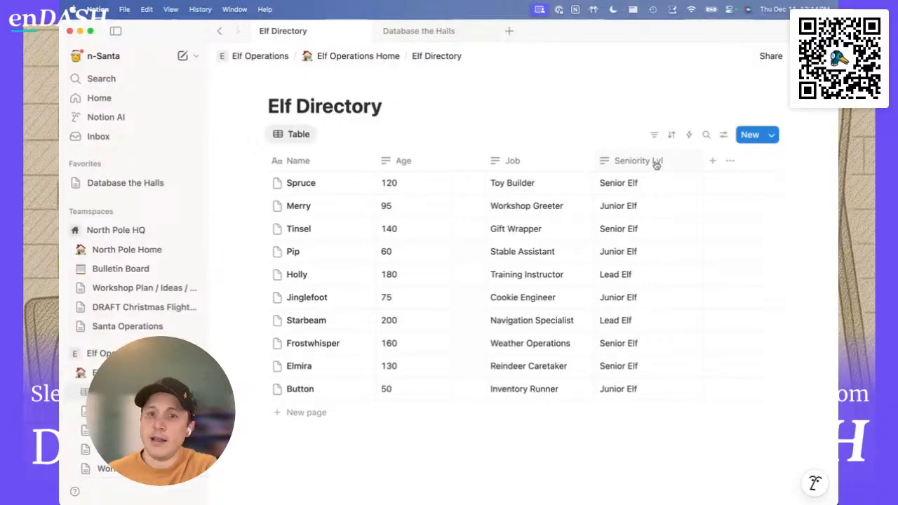
{"action": "left_click", "coordinate": [654, 163]}
{"action": "left_click", "coordinate": [651, 118]}
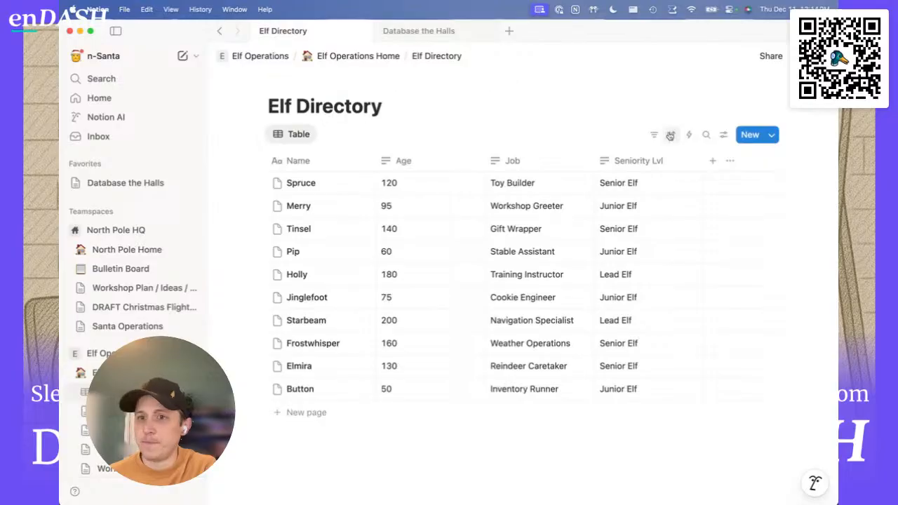
Step: Through the database's view settings, edit the seniority property and set its name to "Seniority Level"
{"action": "left_click", "coordinate": [722, 138]}
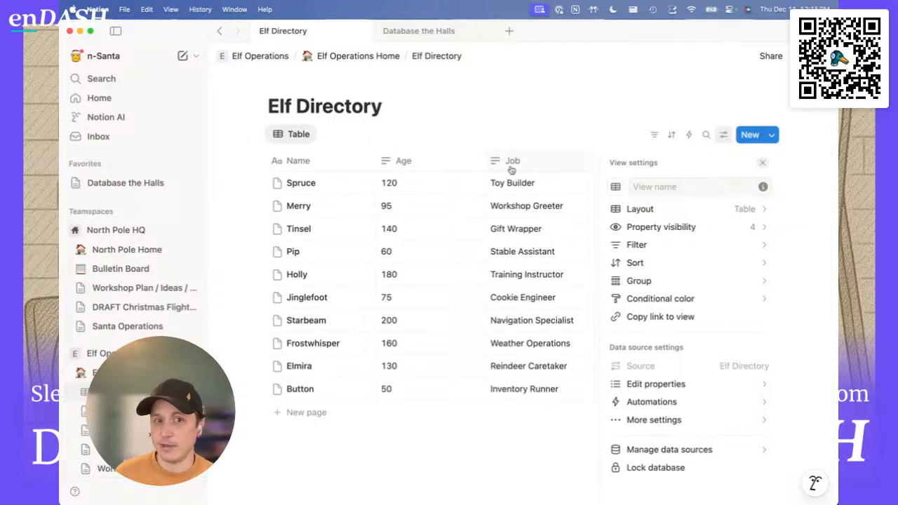
{"action": "left_click", "coordinate": [646, 384]}
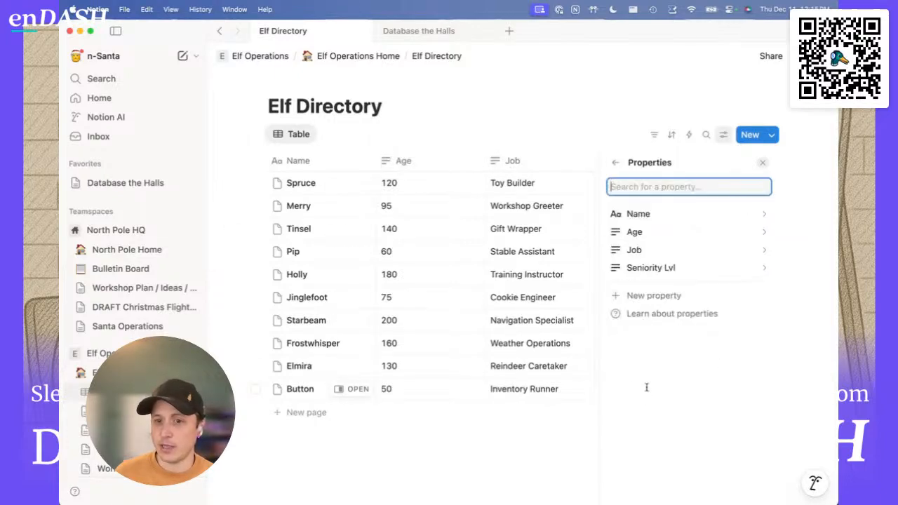
{"action": "left_click", "coordinate": [649, 268]}
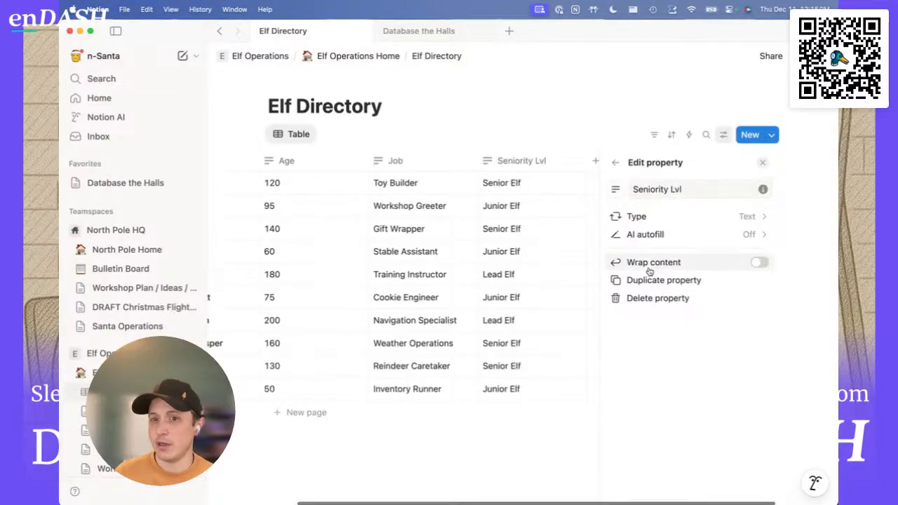
{"action": "double_click", "coordinate": [677, 189]}
{"action": "type", "text": "Leve"}
{"action": "left_click", "coordinate": [678, 312]}
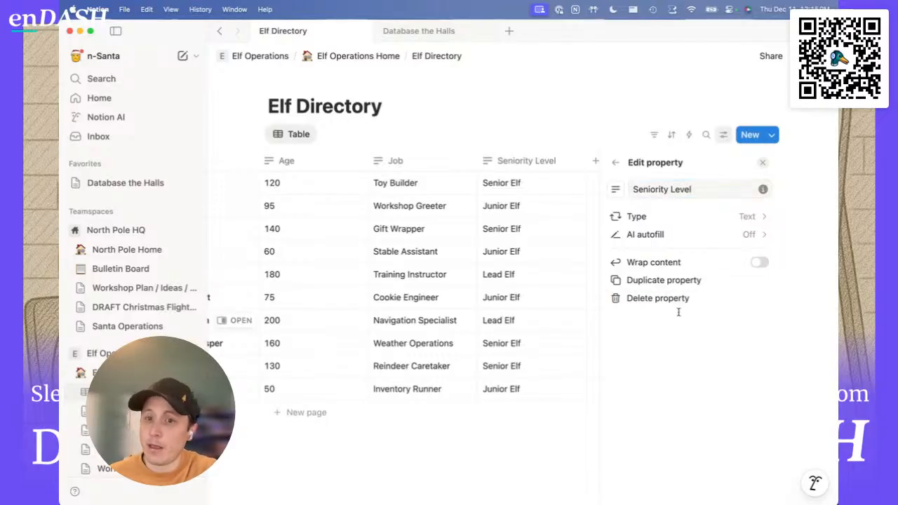
Step: Change the Seniority Level property's type to Select and look at its option sorting choices
{"action": "left_click", "coordinate": [647, 219]}
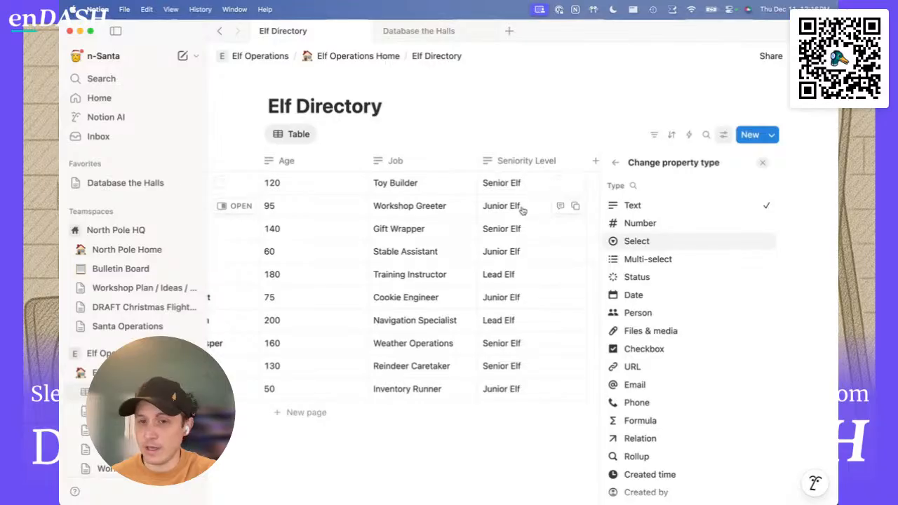
{"action": "left_click", "coordinate": [655, 244]}
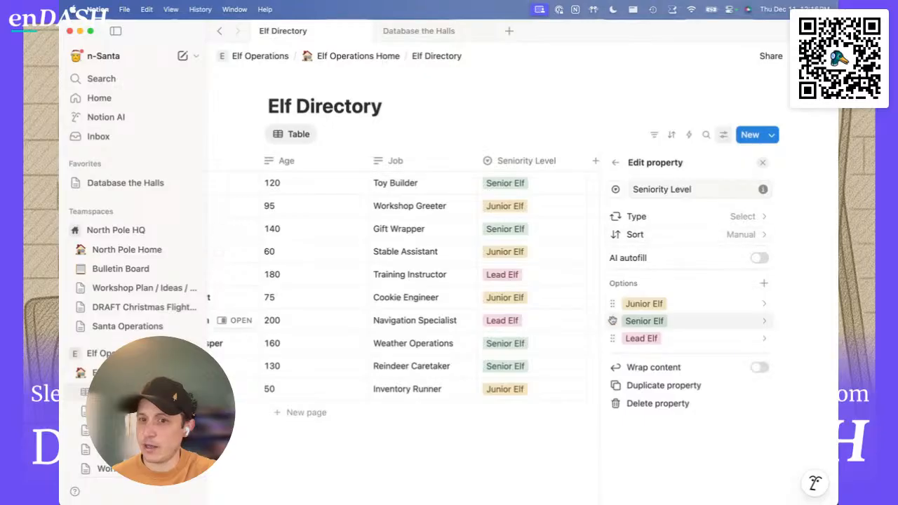
{"action": "left_click", "coordinate": [639, 235]}
{"action": "left_click", "coordinate": [788, 260]}
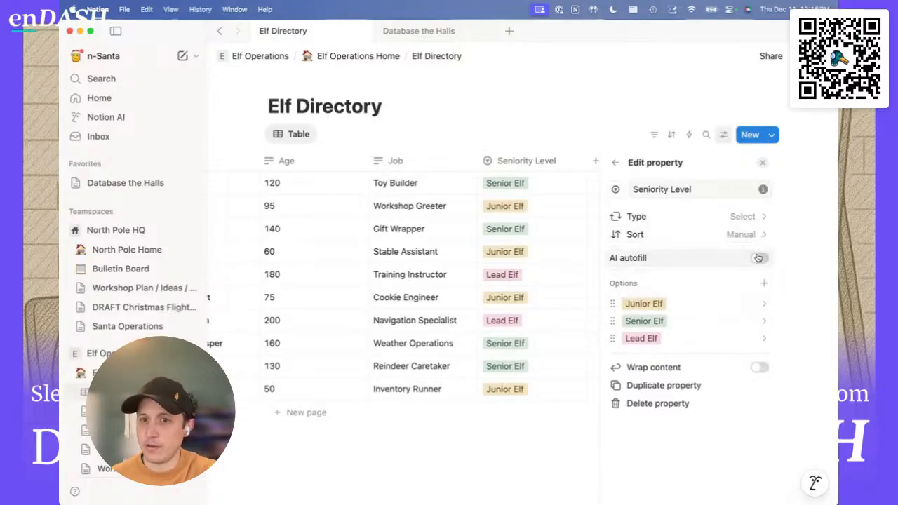
Step: Check the colors available for the Junior Elf option, and set the Senior Elf option's color to orange
{"action": "left_click", "coordinate": [644, 303]}
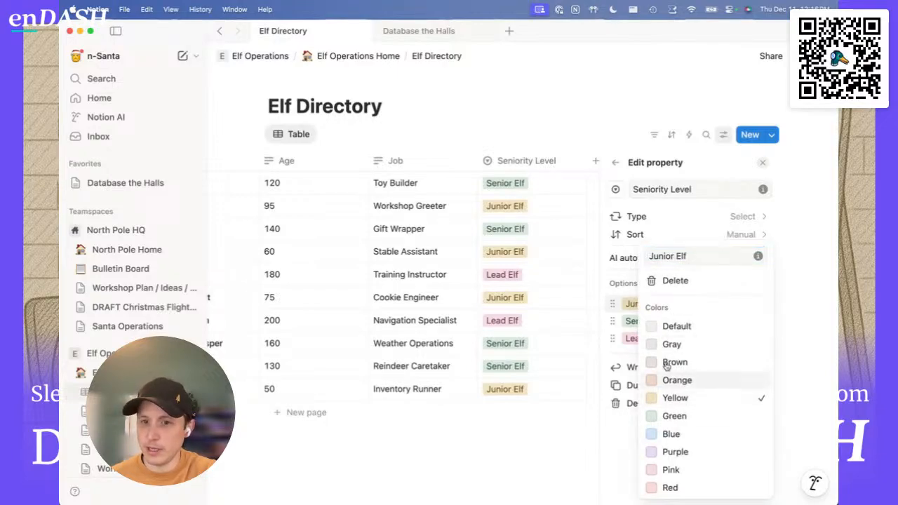
{"action": "key", "text": "Escape"}
{"action": "left_click", "coordinate": [640, 324]}
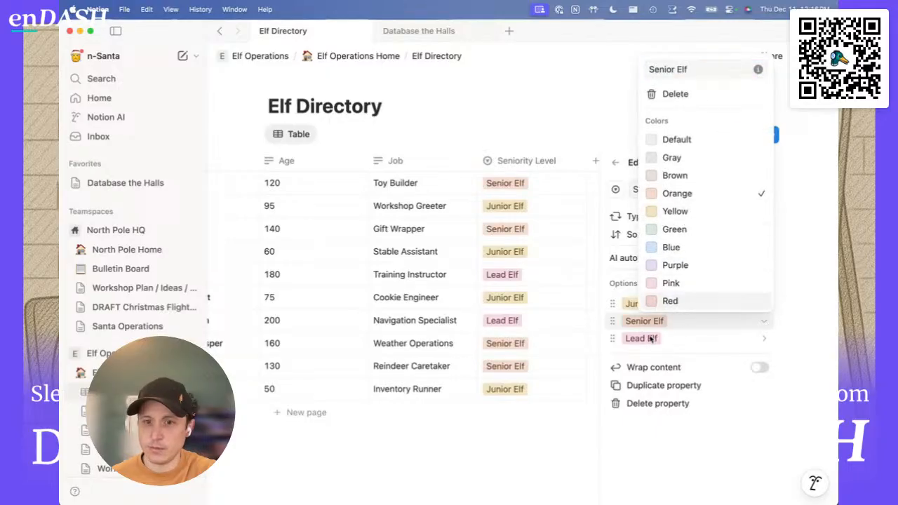
{"action": "key", "text": "Escape"}
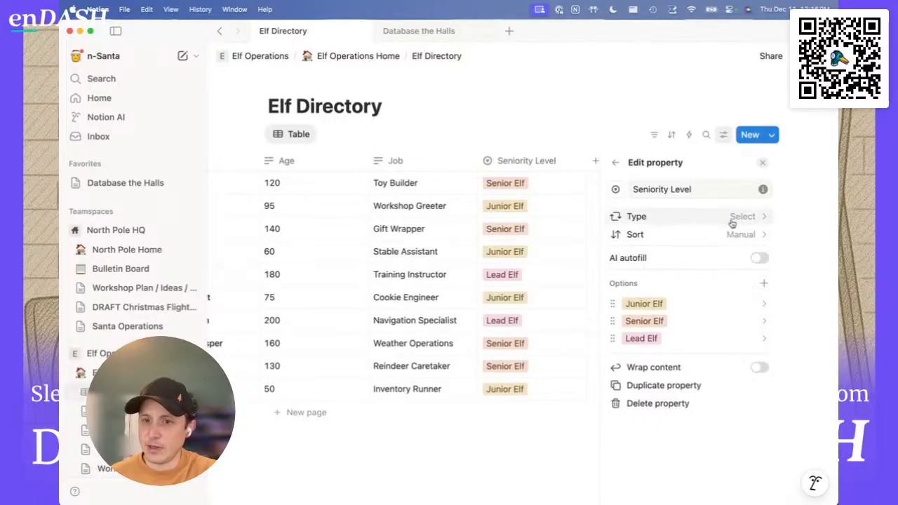
{"action": "left_click", "coordinate": [615, 162]}
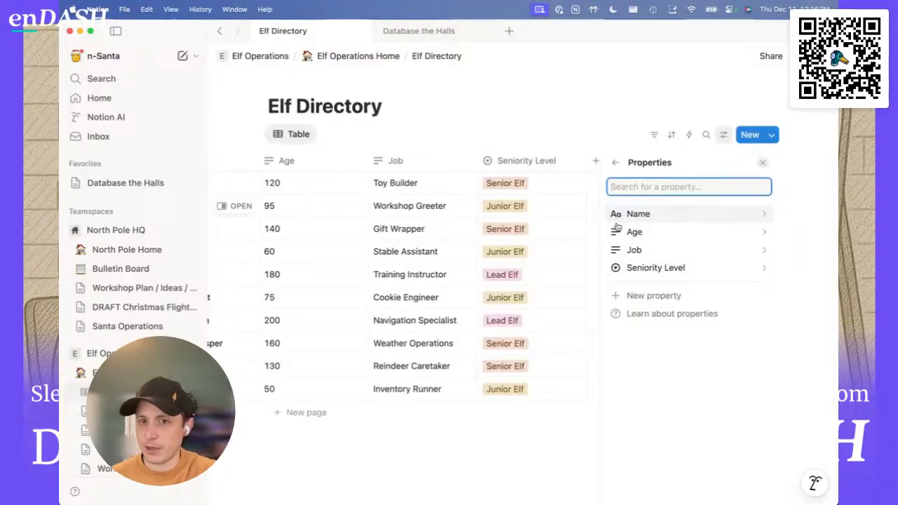
{"action": "left_click", "coordinate": [762, 162]}
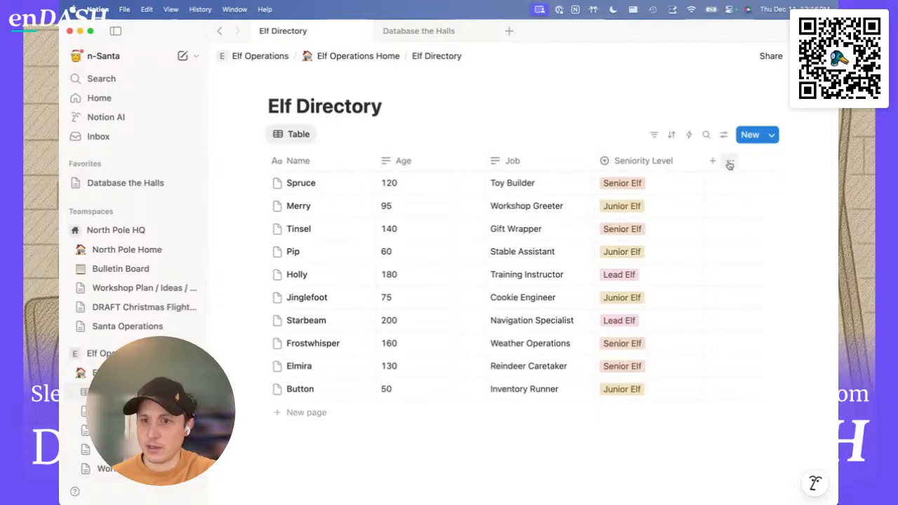
Step: Look at the table's property visibility settings, and change the Job property's type to Multi-select
{"action": "left_click", "coordinate": [730, 163]}
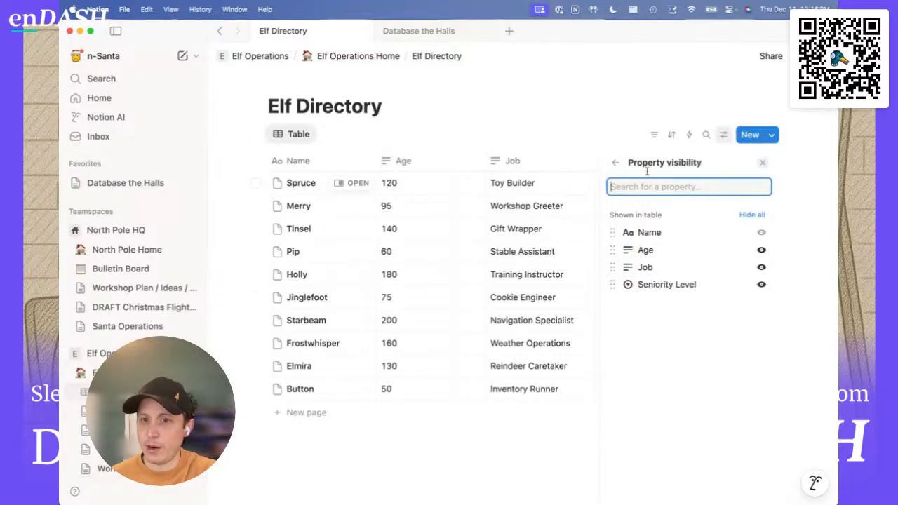
{"action": "left_click", "coordinate": [762, 163]}
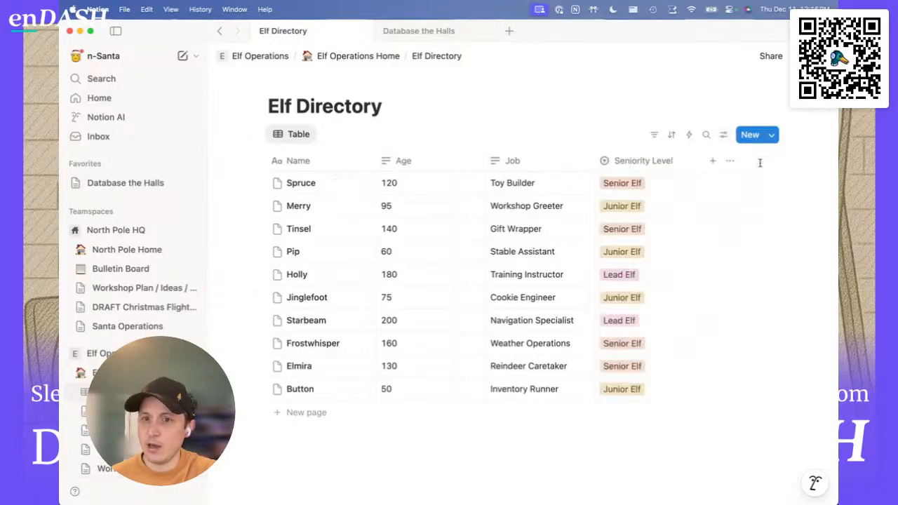
{"action": "left_click", "coordinate": [722, 137]}
{"action": "left_click", "coordinate": [658, 383]}
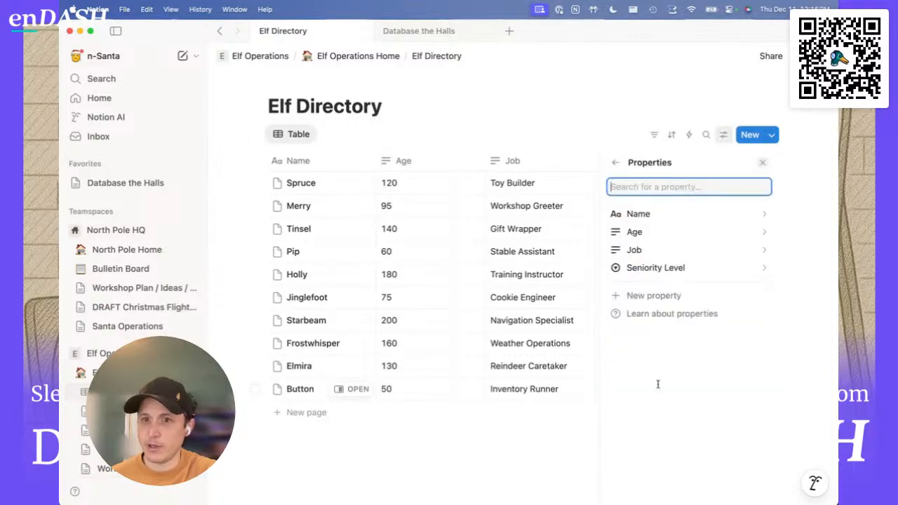
{"action": "left_click", "coordinate": [635, 251]}
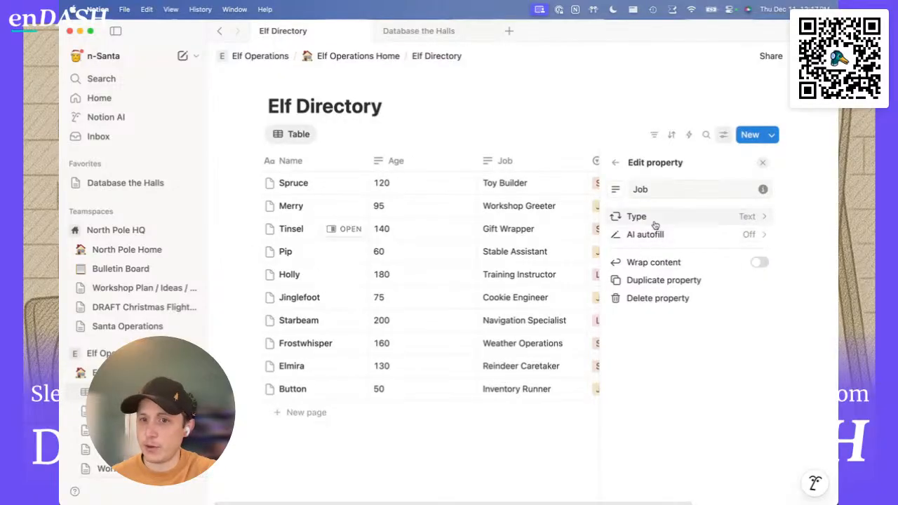
{"action": "left_click", "coordinate": [637, 214]}
{"action": "left_click", "coordinate": [650, 259]}
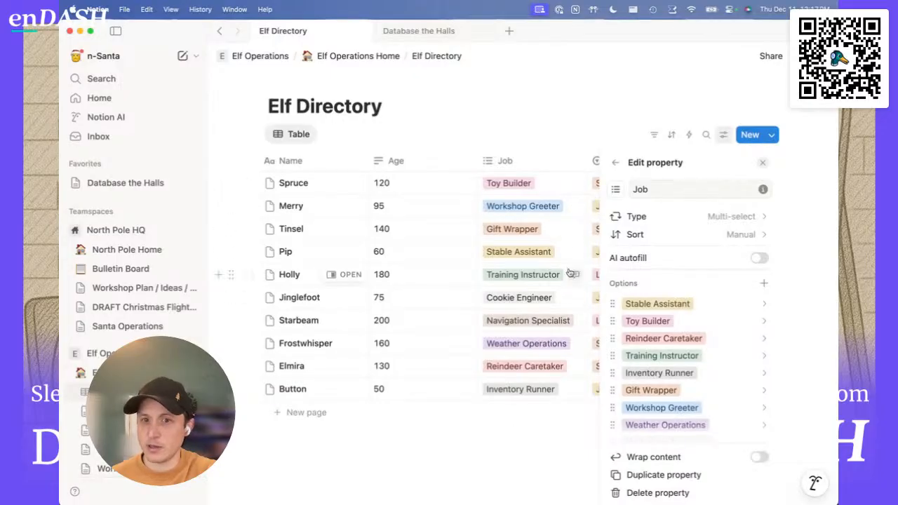
{"action": "scroll", "coordinate": [551, 239], "scroll_direction": "right", "scroll_amount": 2}
{"action": "scroll", "coordinate": [550, 239], "scroll_direction": "right", "scroll_amount": 3}
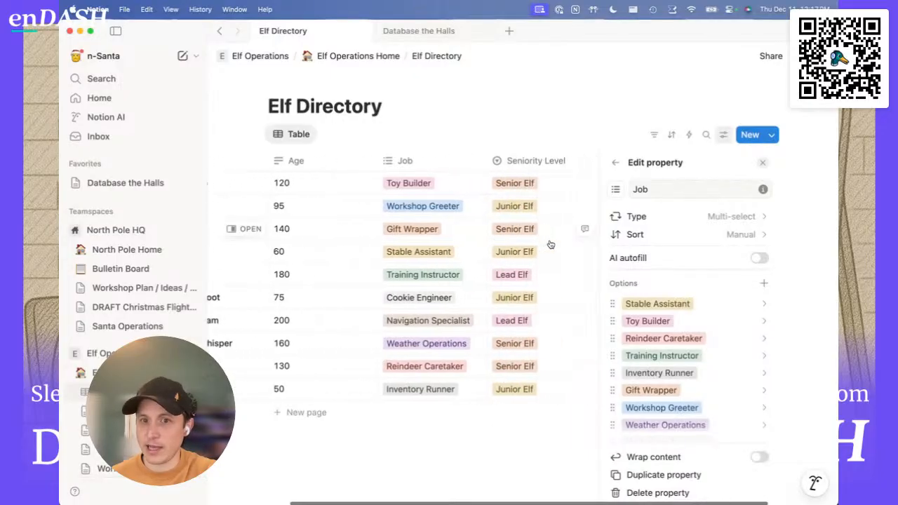
{"action": "left_click", "coordinate": [497, 416]}
Step: In the Workshop Greeter's row, set the seniority level to Lead Elf and add Reindeer Caretaker as a second job
{"action": "left_click", "coordinate": [598, 206]}
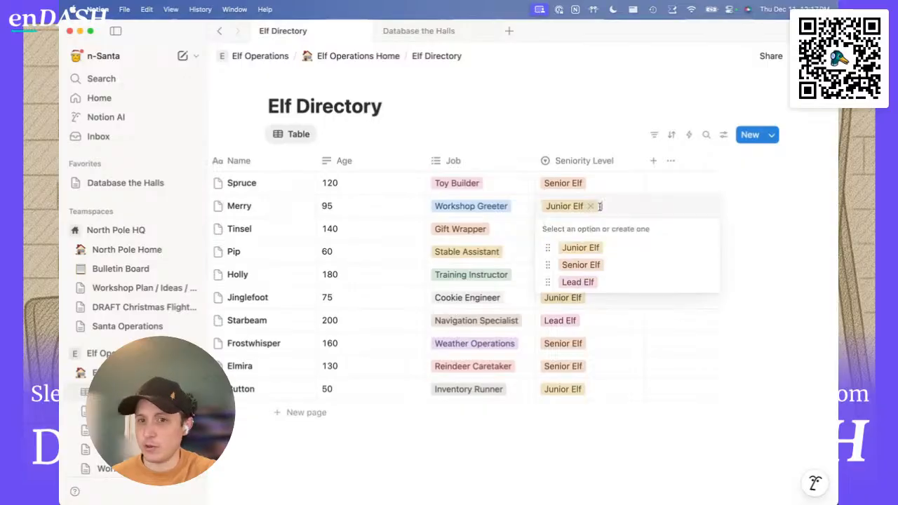
{"action": "left_click", "coordinate": [577, 282]}
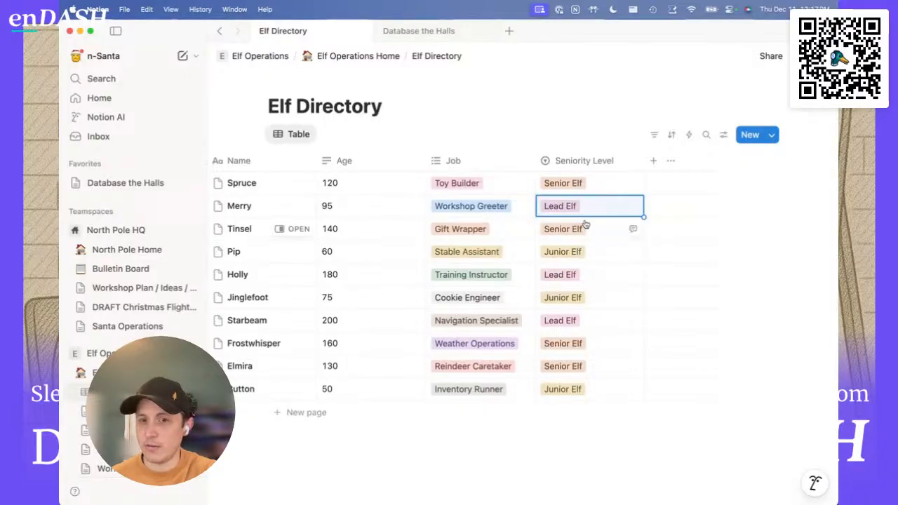
{"action": "left_click", "coordinate": [503, 216]}
{"action": "left_click", "coordinate": [504, 219]}
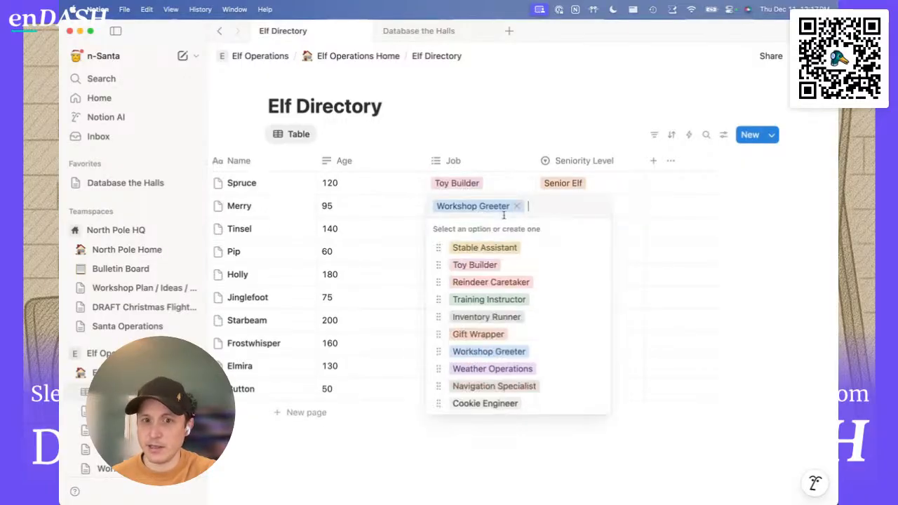
{"action": "left_click", "coordinate": [491, 283]}
{"action": "left_click", "coordinate": [477, 466]}
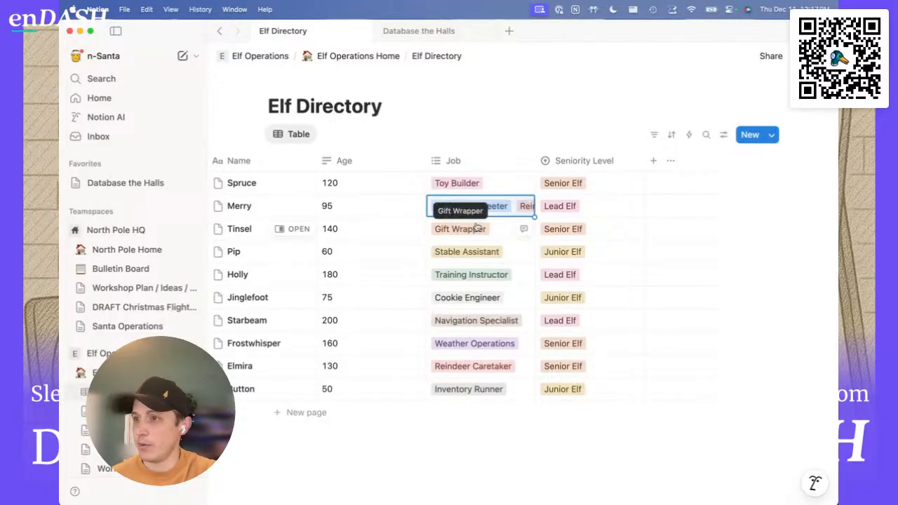
Step: Wrap the content of the Job column so that multiple jobs fit within each cell
{"action": "left_click", "coordinate": [502, 166]}
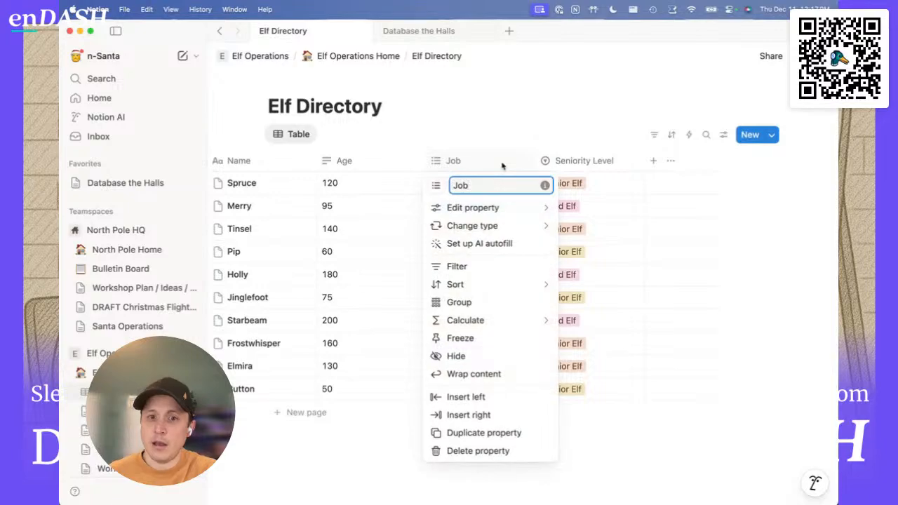
{"action": "left_click", "coordinate": [585, 427]}
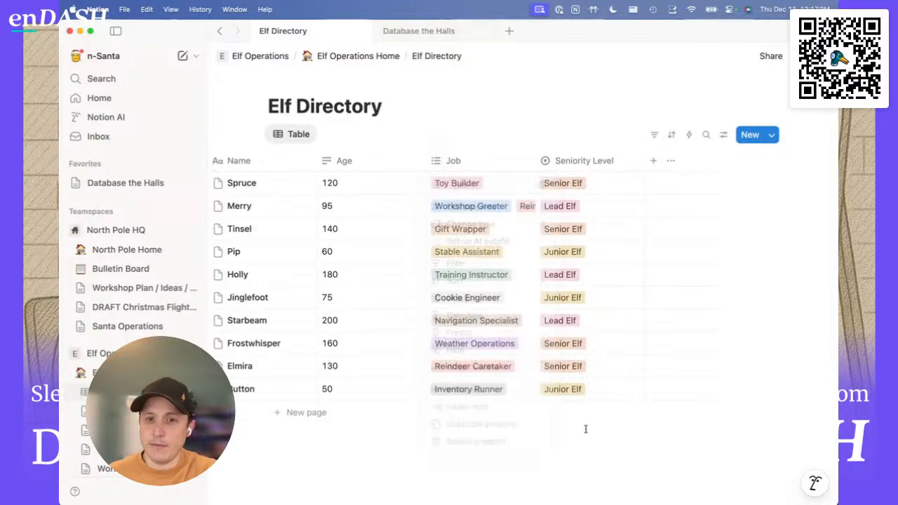
{"action": "left_click", "coordinate": [472, 164]}
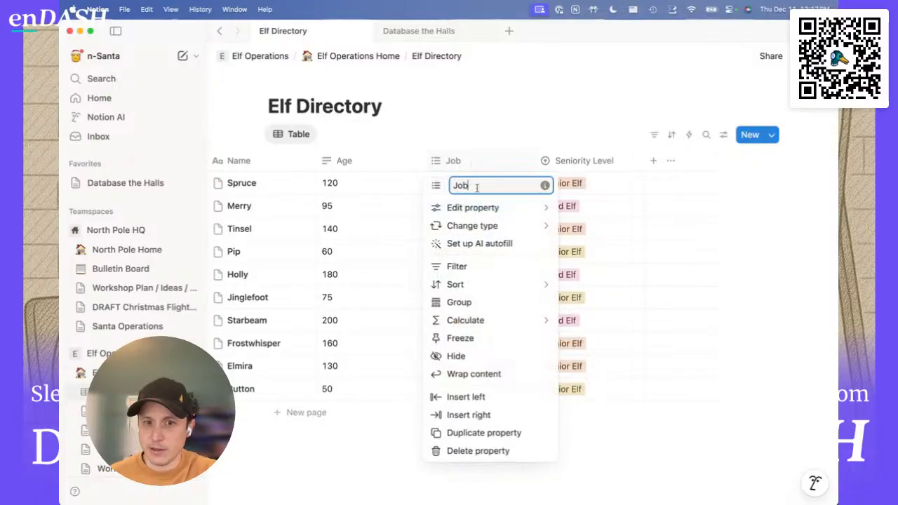
{"action": "left_click", "coordinate": [467, 373]}
{"action": "left_click", "coordinate": [454, 163]}
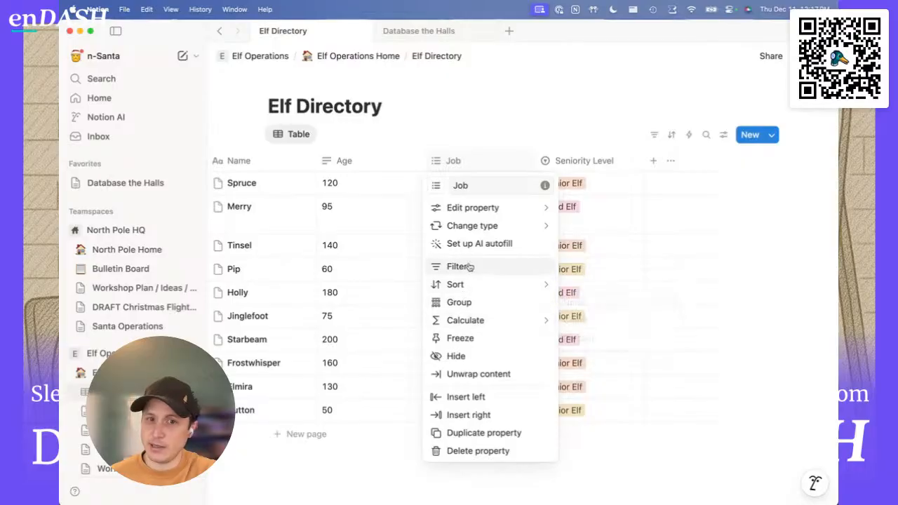
{"action": "left_click", "coordinate": [474, 167]}
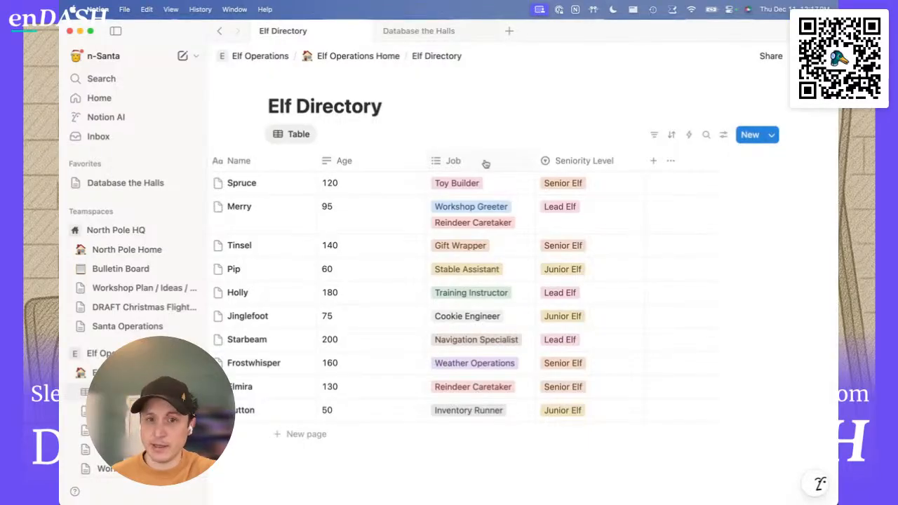
{"action": "scroll", "coordinate": [485, 164], "scroll_direction": "left", "scroll_amount": 3}
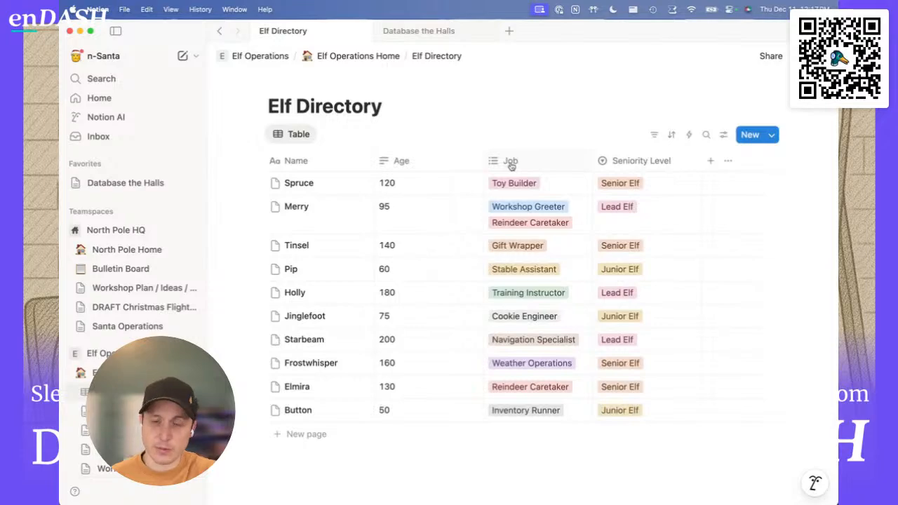
Step: Look at the Job property's options, and rename the Name property to Elf Full Name
{"action": "left_click", "coordinate": [511, 163]}
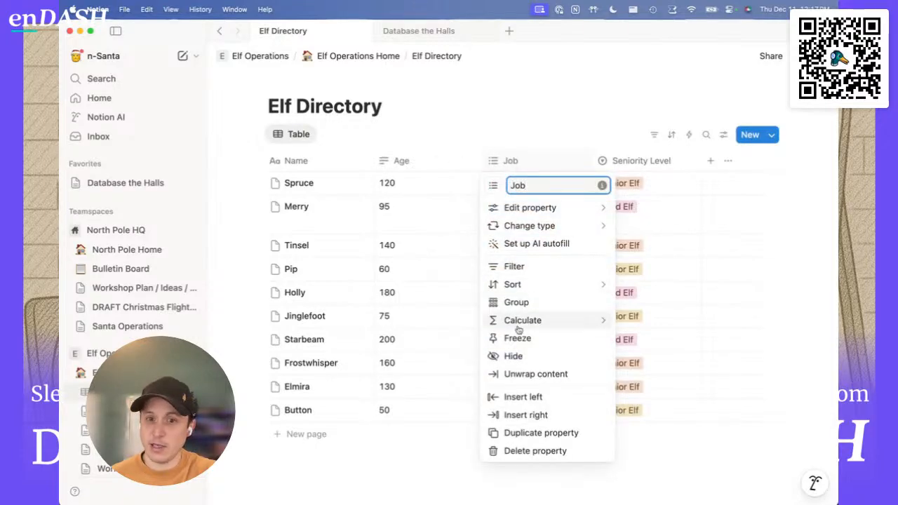
{"action": "left_click", "coordinate": [452, 470]}
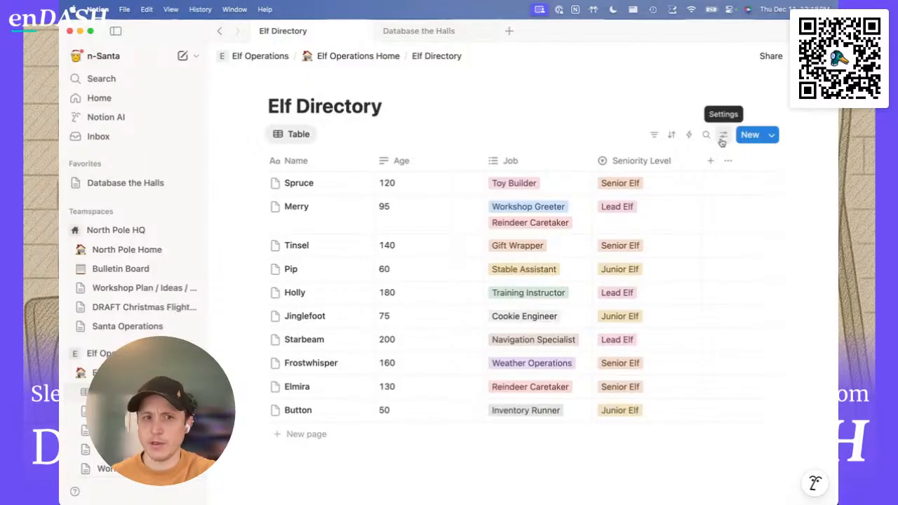
{"action": "left_click", "coordinate": [296, 162]}
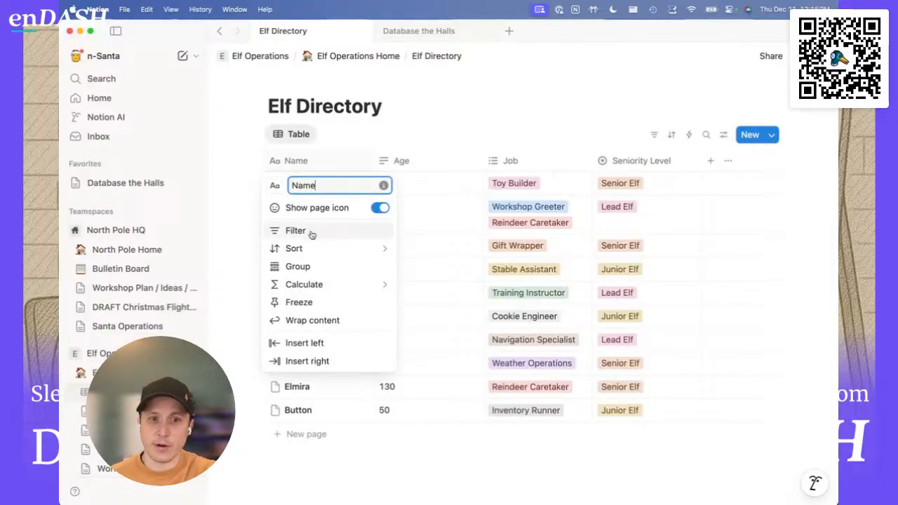
{"action": "double_click", "coordinate": [317, 186]}
{"action": "type", "text": "Title"}
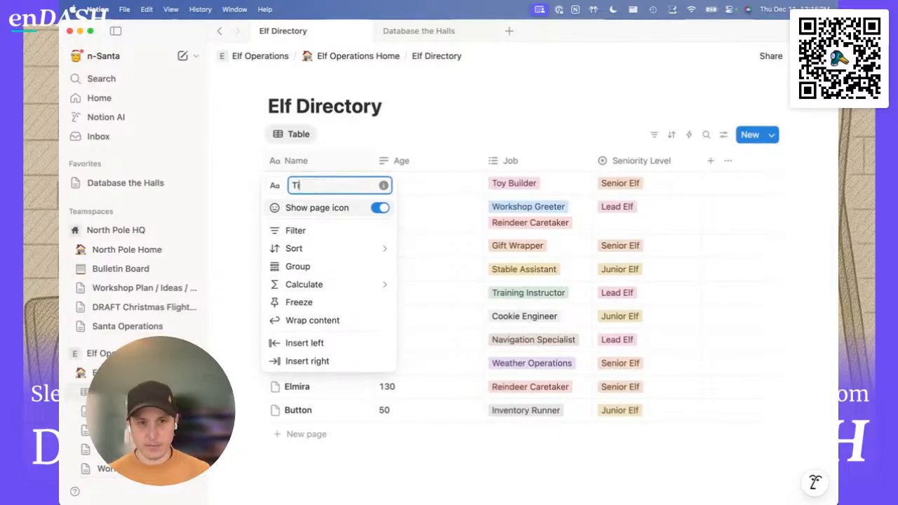
{"action": "key", "text": "BackSpace"}
{"action": "key", "text": "BackSpace"}
{"action": "key", "text": "BackSpace"}
{"action": "key", "text": "BackSpace"}
{"action": "key", "text": "BackSpace"}
{"action": "type", "text": "Elf Name"}
{"action": "key", "text": "Left"}
{"action": "key", "text": "Left"}
{"action": "key", "text": "Left"}
{"action": "key", "text": "Left"}
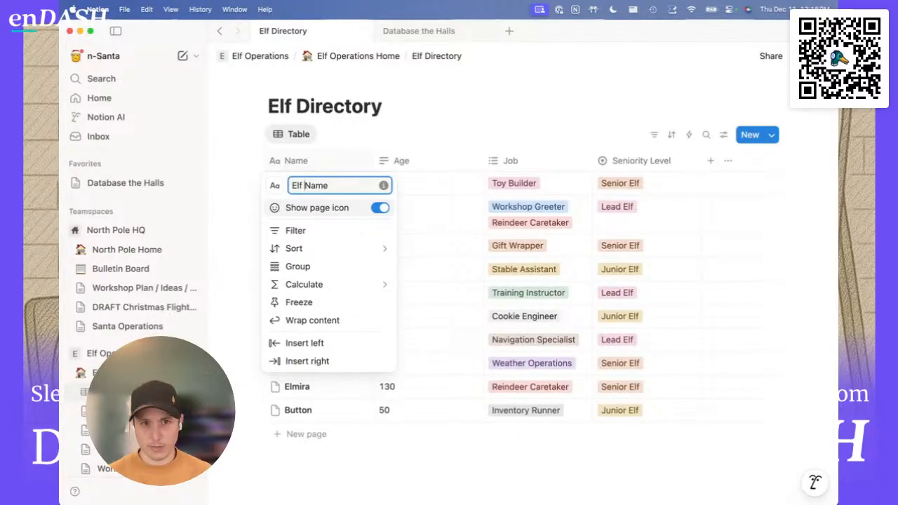
{"action": "type", "text": "Full"}
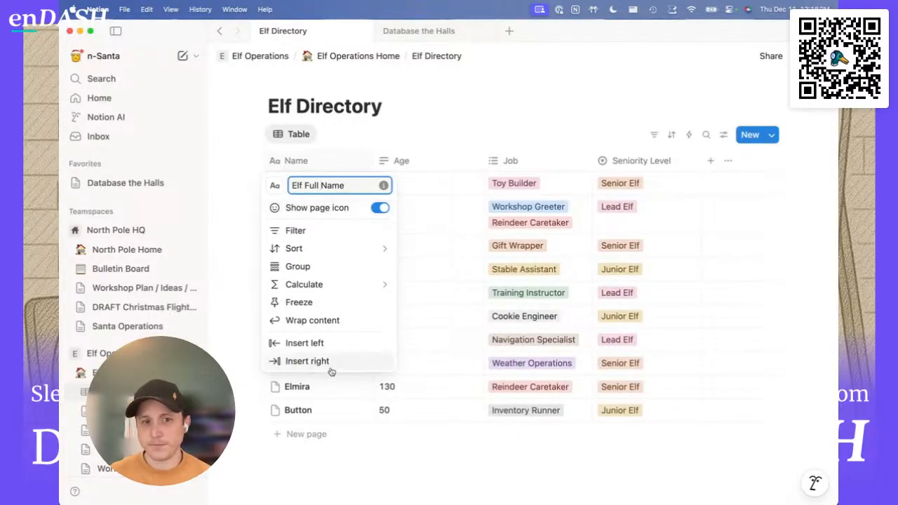
{"action": "left_click", "coordinate": [358, 489]}
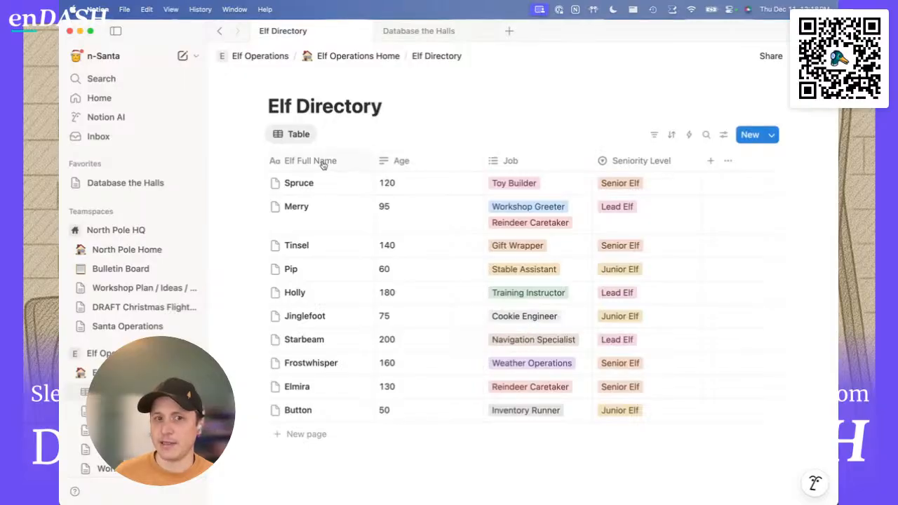
Step: Look at the Elf Full Name property's sort options, change the Age property's type to Number, and narrow the Age column
{"action": "left_click", "coordinate": [320, 162]}
{"action": "mouse_move", "coordinate": [296, 247]}
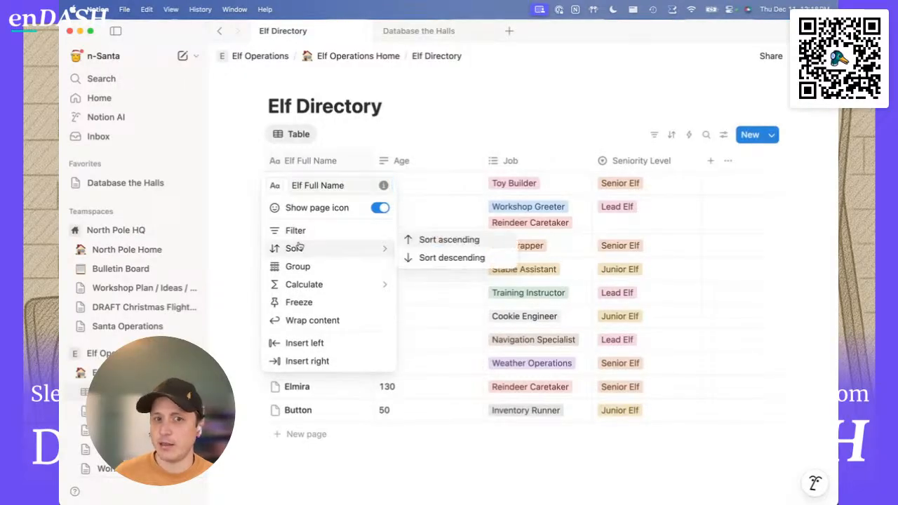
{"action": "left_click", "coordinate": [398, 161]}
{"action": "left_click", "coordinate": [398, 161]}
{"action": "mouse_move", "coordinate": [426, 209]}
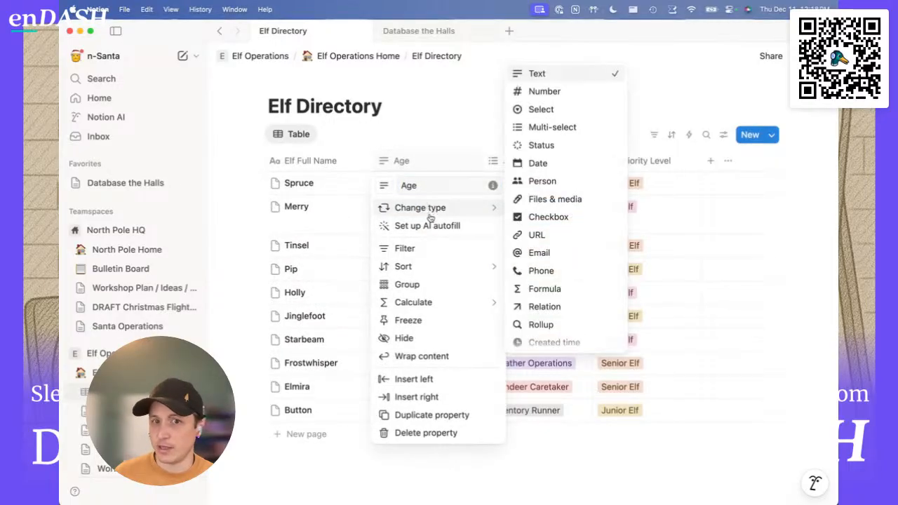
{"action": "left_click", "coordinate": [546, 91]}
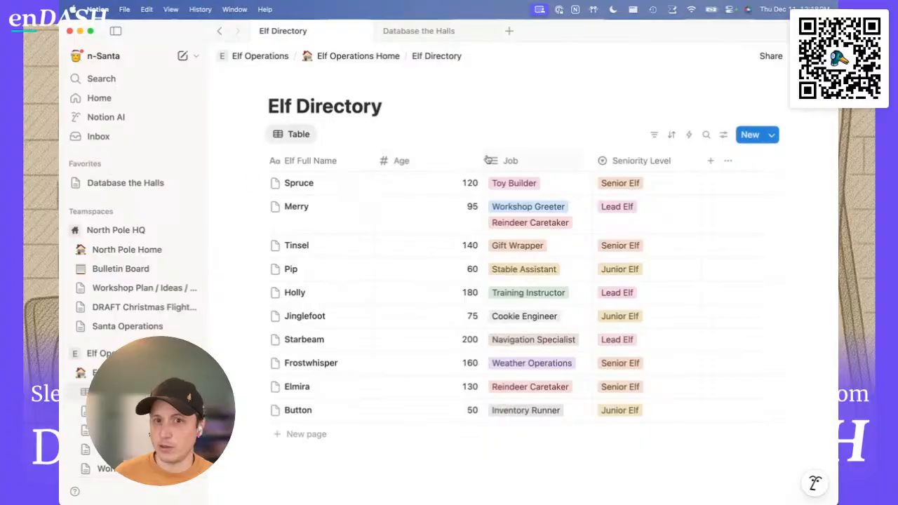
{"action": "left_click_drag", "start_coordinate": [480, 160], "coordinate": [430, 161]}
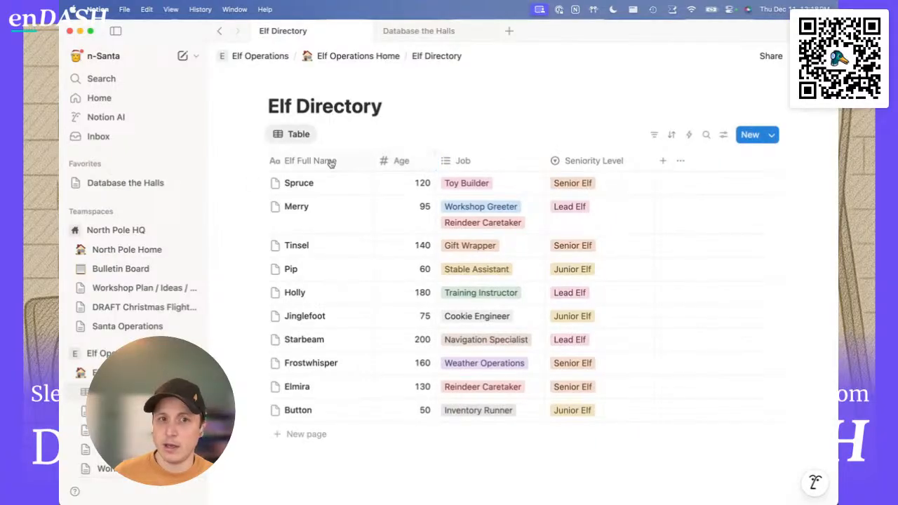
Step: Check the options of the Elf Full Name property, and review the items, pages and properties point in the Database the Halls outline
{"action": "left_click", "coordinate": [307, 162]}
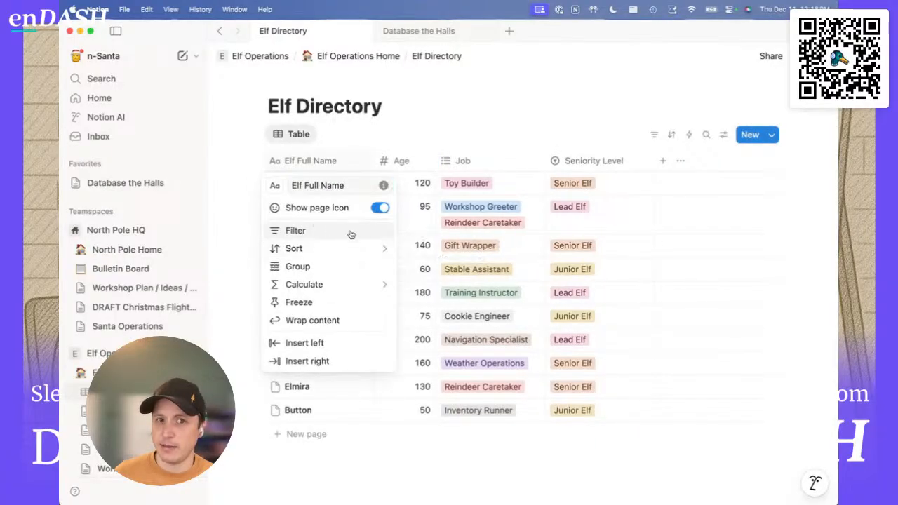
{"action": "left_click", "coordinate": [241, 228]}
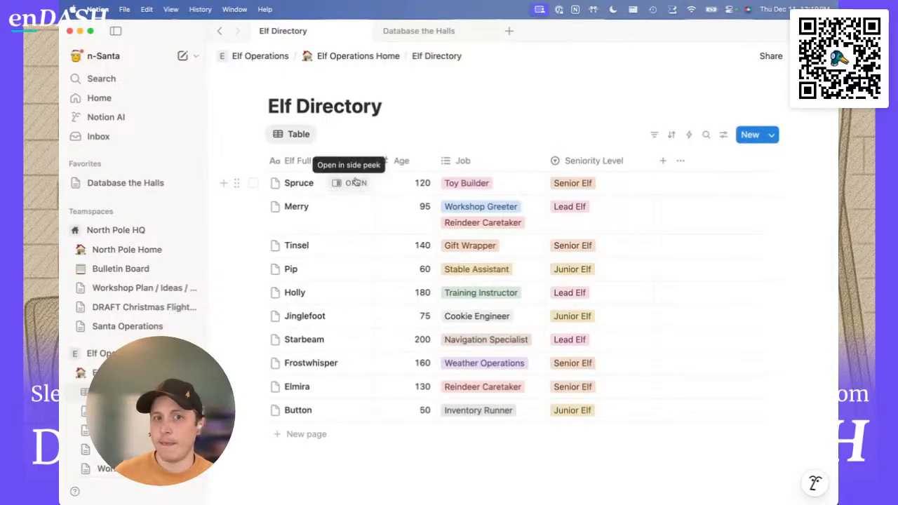
{"action": "left_click", "coordinate": [423, 32]}
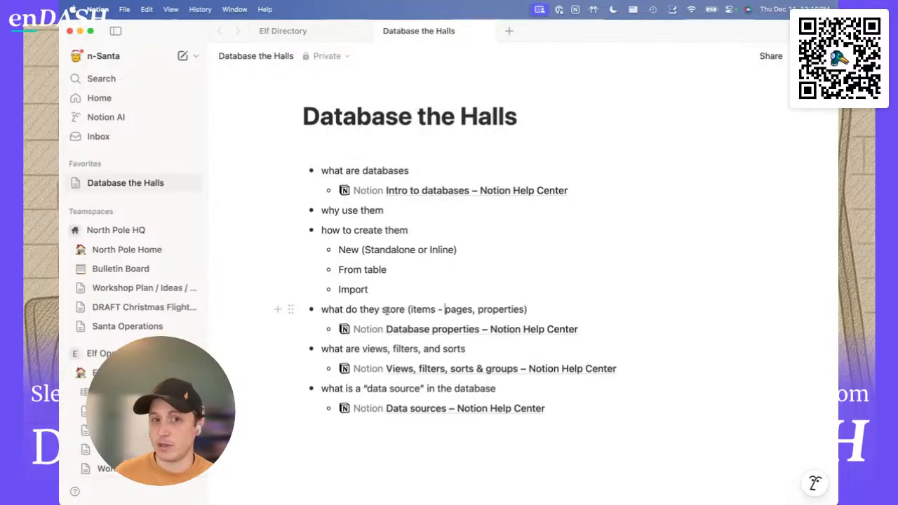
{"action": "double_click", "coordinate": [421, 309]}
{"action": "double_click", "coordinate": [459, 309]}
{"action": "double_click", "coordinate": [497, 310]}
Step: Return to the Elf Directory, open the Workshop Greeter's page in side peek, and enter the sample text "rgsdgreg" in its body
{"action": "left_click", "coordinate": [308, 30]}
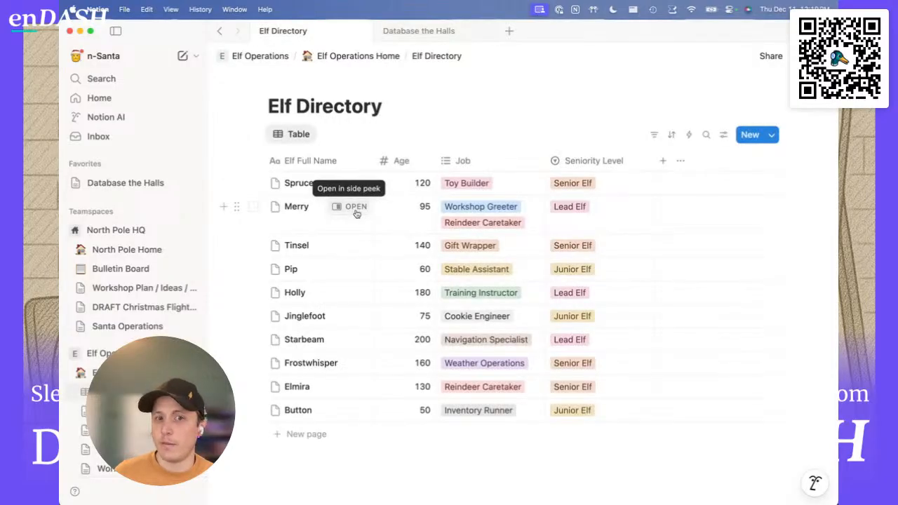
{"action": "left_click", "coordinate": [356, 208]}
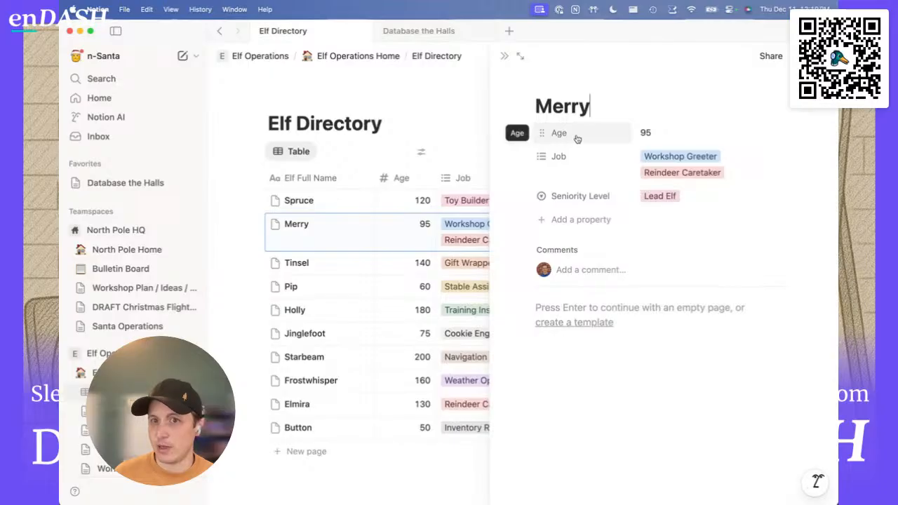
{"action": "left_click", "coordinate": [636, 312]}
{"action": "type", "text": "rgsdgreg"}
{"action": "key", "text": "Return"}
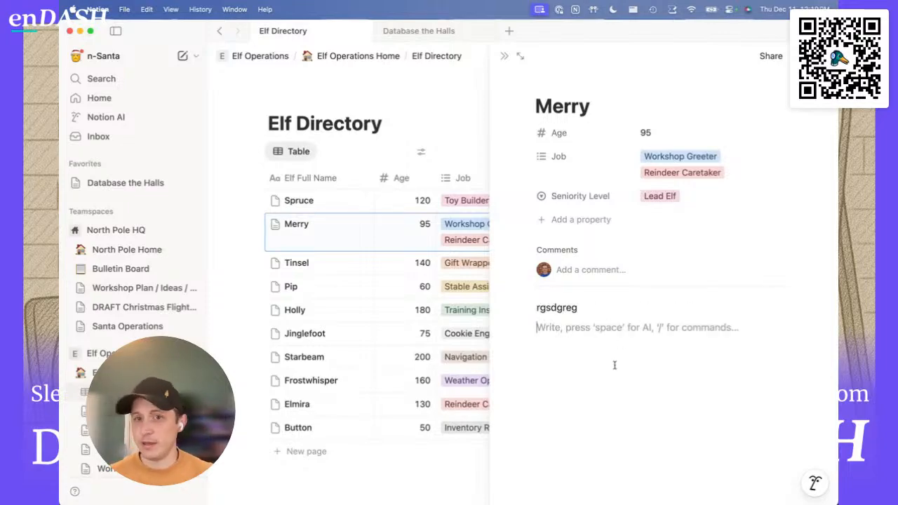
Step: Delete the sample text from the Workshop Greeter's page and close the side peek
{"action": "double_click", "coordinate": [562, 309]}
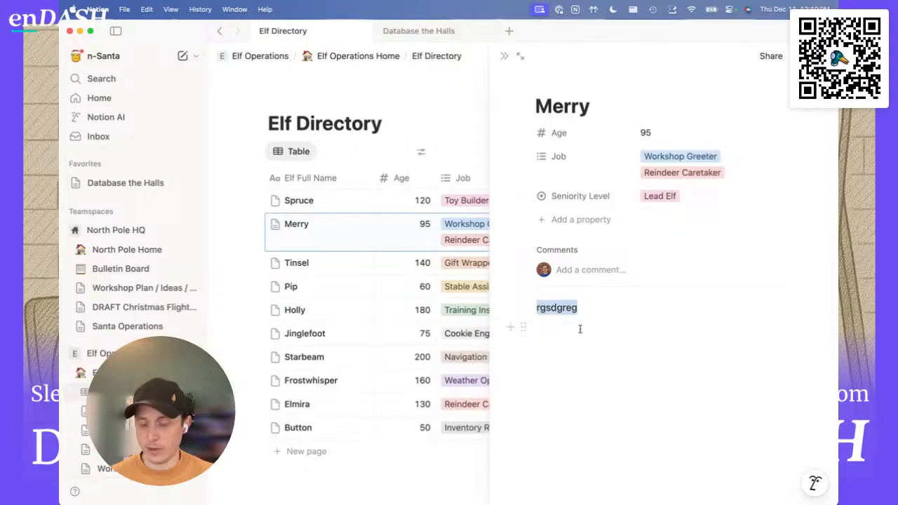
{"action": "key", "text": "BackSpace"}
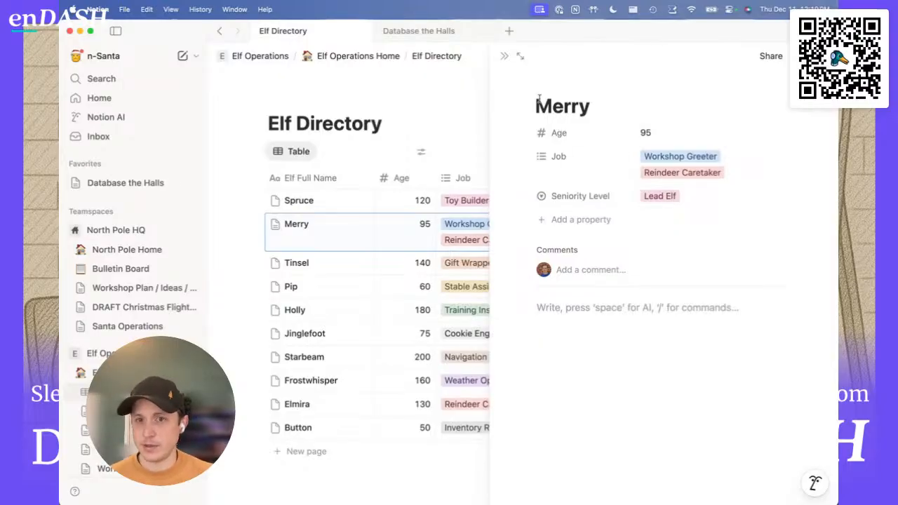
{"action": "left_click", "coordinate": [504, 61]}
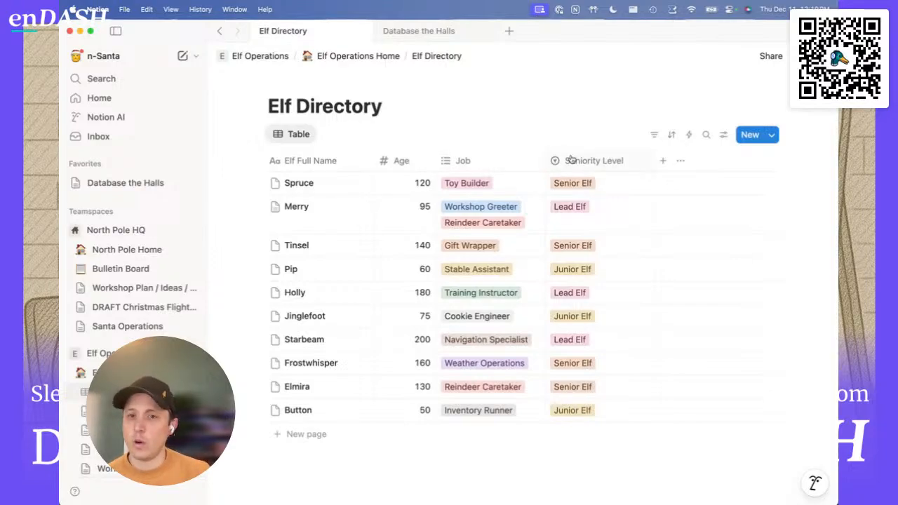
Step: Review the ways to create a database in the Database the Halls outline: New, From table and Import
{"action": "scroll", "coordinate": [156, 329], "scroll_direction": "down", "scroll_amount": 1}
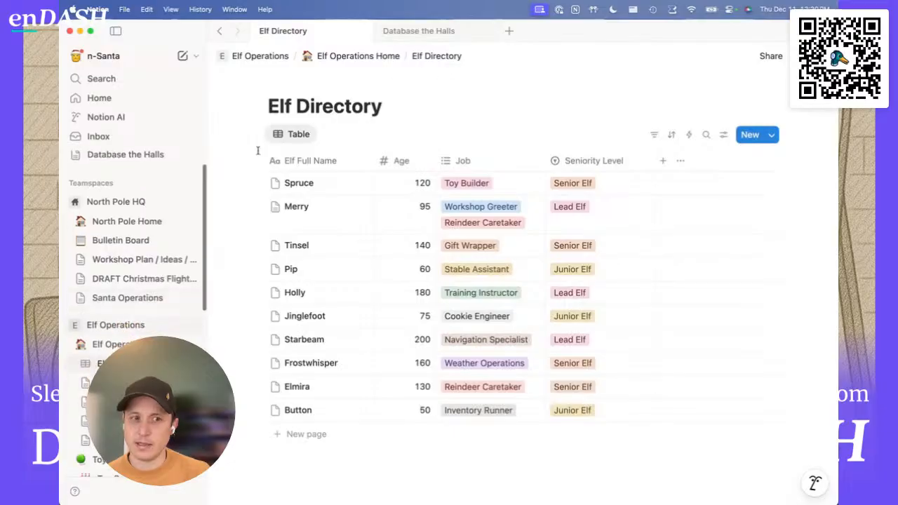
{"action": "left_click", "coordinate": [444, 31]}
{"action": "left_click", "coordinate": [358, 249]}
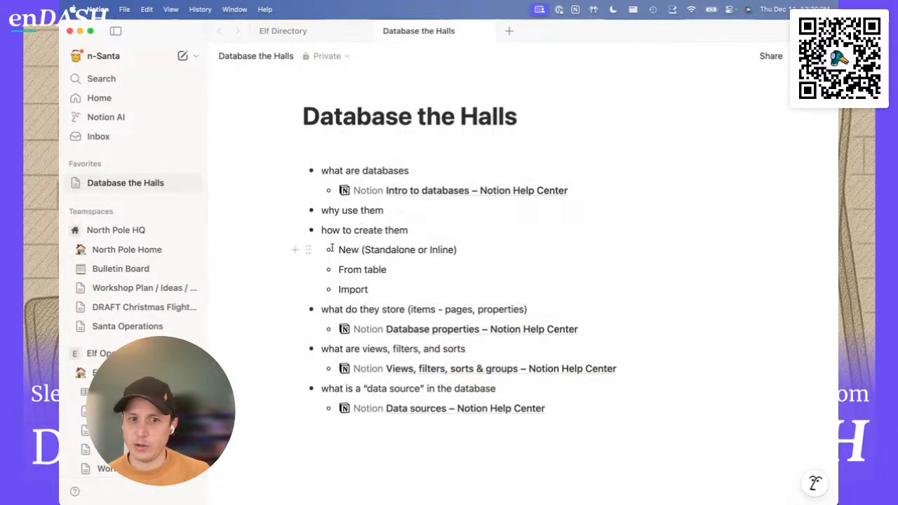
{"action": "left_click_drag", "start_coordinate": [340, 271], "coordinate": [386, 271]}
{"action": "left_click", "coordinate": [350, 289]}
Step: Open the Toy Production Tracking page within the Toy-Making page
{"action": "scroll", "coordinate": [113, 345], "scroll_direction": "down", "scroll_amount": 5}
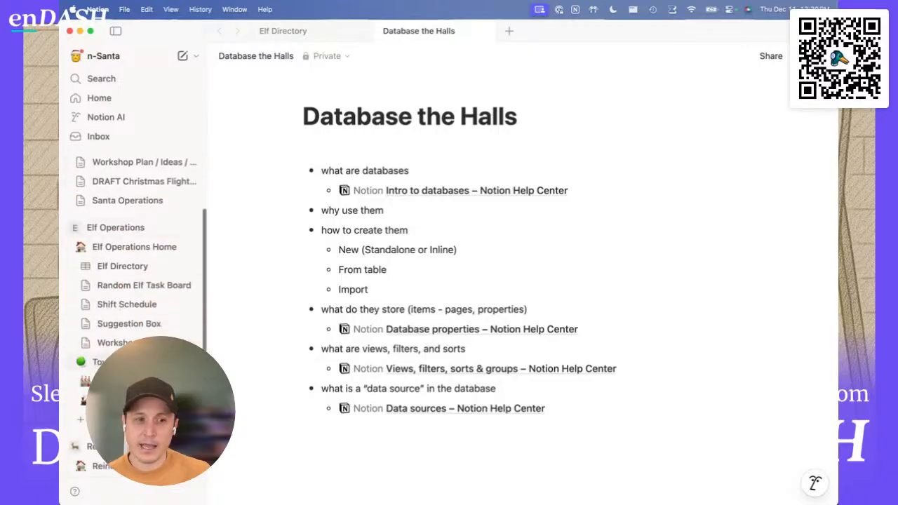
{"action": "left_click", "coordinate": [112, 345]}
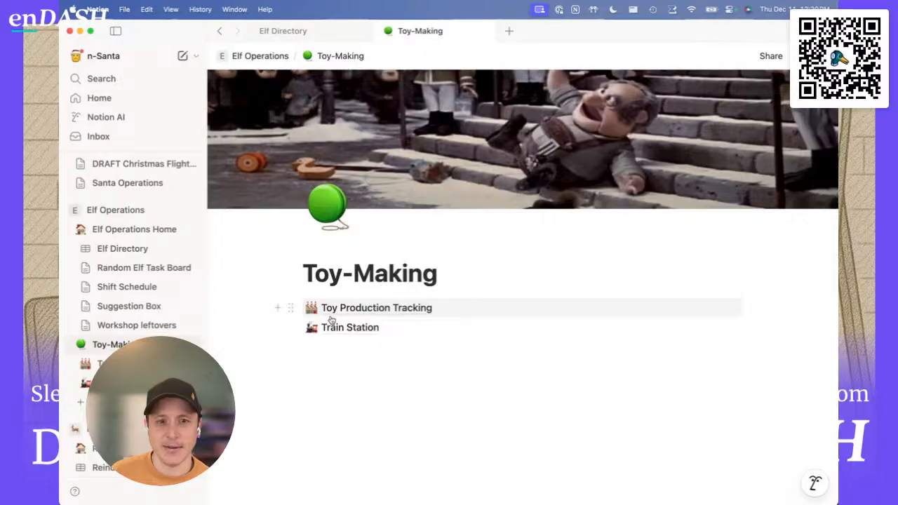
{"action": "mouse_move", "coordinate": [339, 315]}
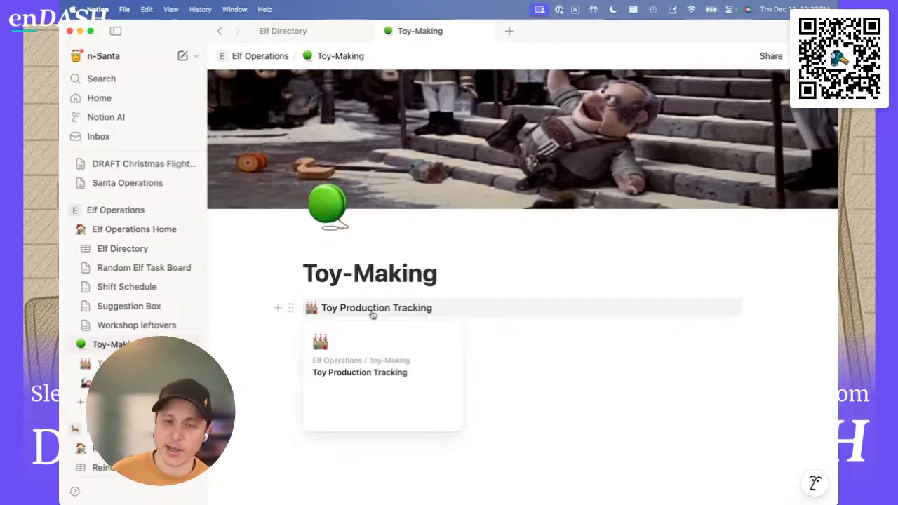
{"action": "left_click", "coordinate": [366, 308]}
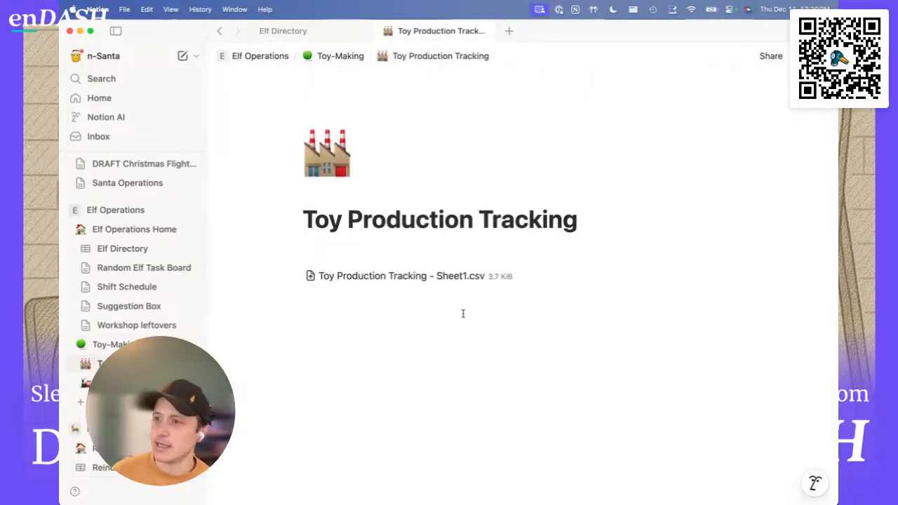
Step: Switch to Google Sheets in the browser, look through the Toy Production Tracking spreadsheet, and close it
{"action": "key", "text": "super+Tab"}
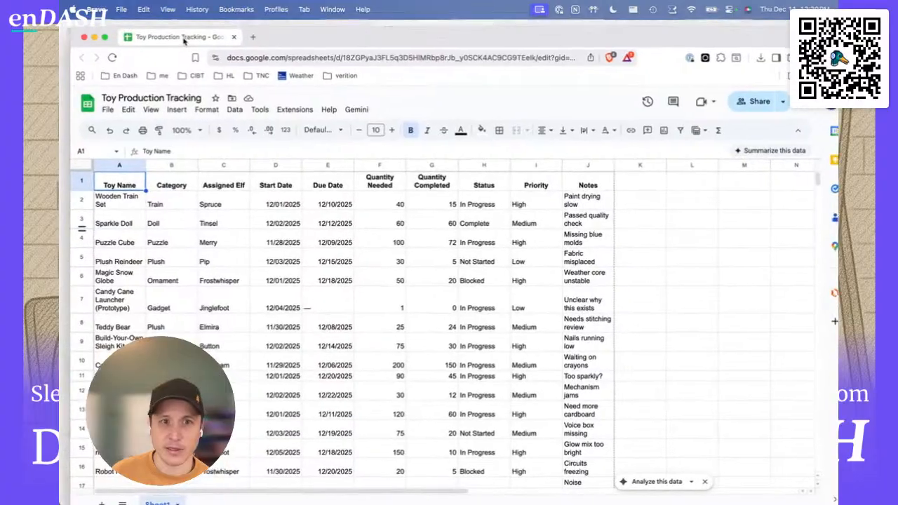
{"action": "scroll", "coordinate": [253, 349], "scroll_direction": "down", "scroll_amount": 10}
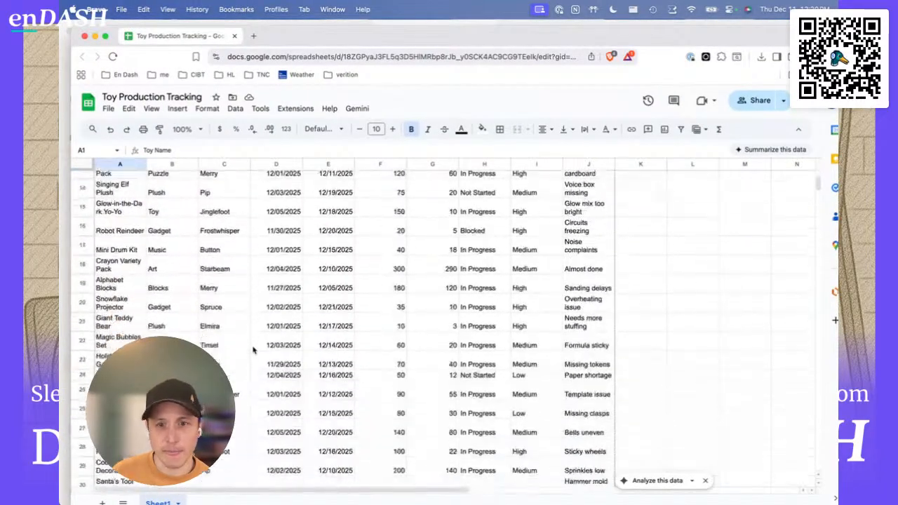
{"action": "scroll", "coordinate": [253, 349], "scroll_direction": "up", "scroll_amount": 10}
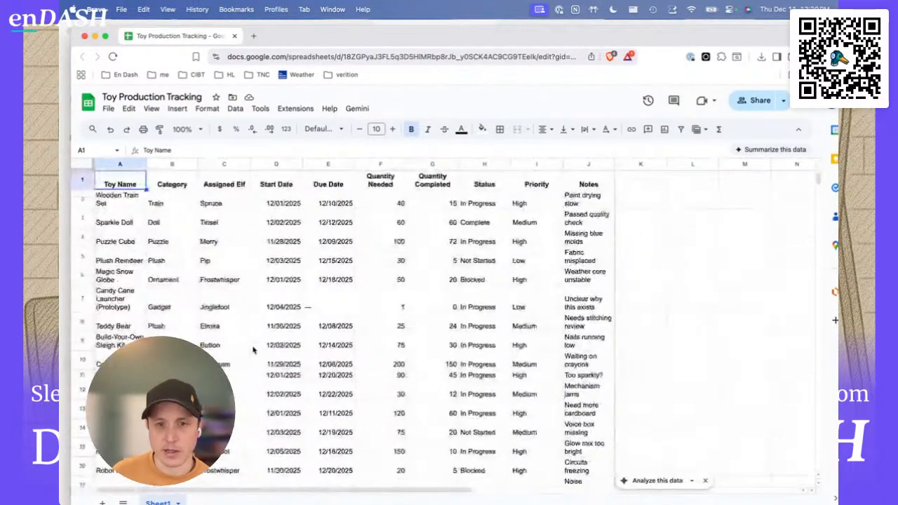
{"action": "left_click", "coordinate": [234, 35]}
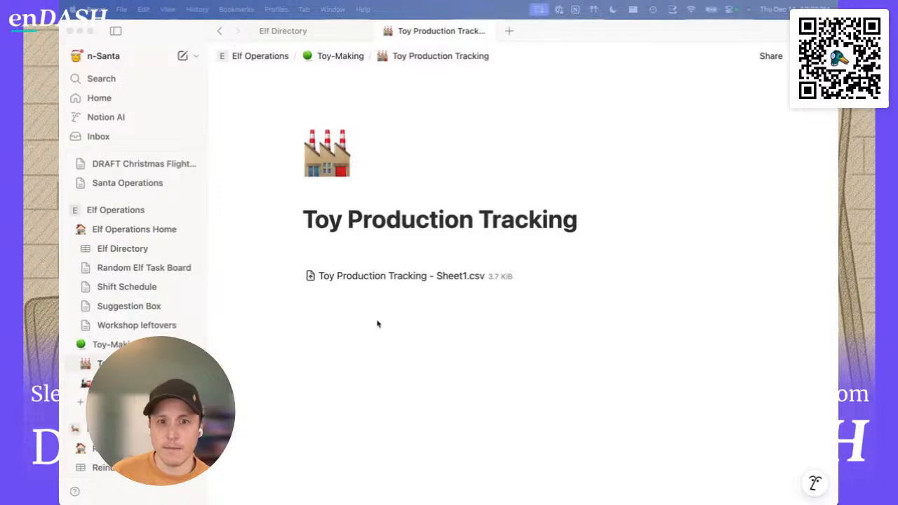
Step: Insert a new full-page database below the CSV attachment on the Toy Production Tracking page
{"action": "left_click", "coordinate": [345, 314]}
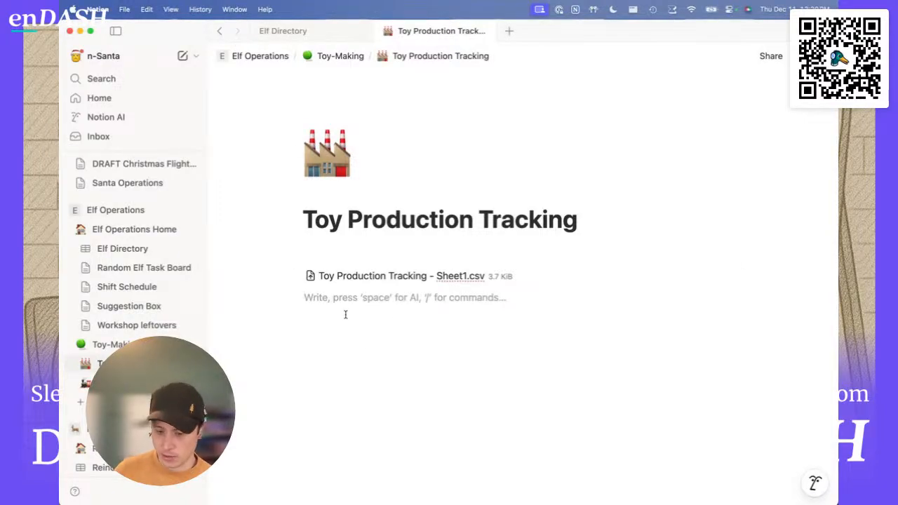
{"action": "key", "text": "Return"}
{"action": "type", "text": "/"}
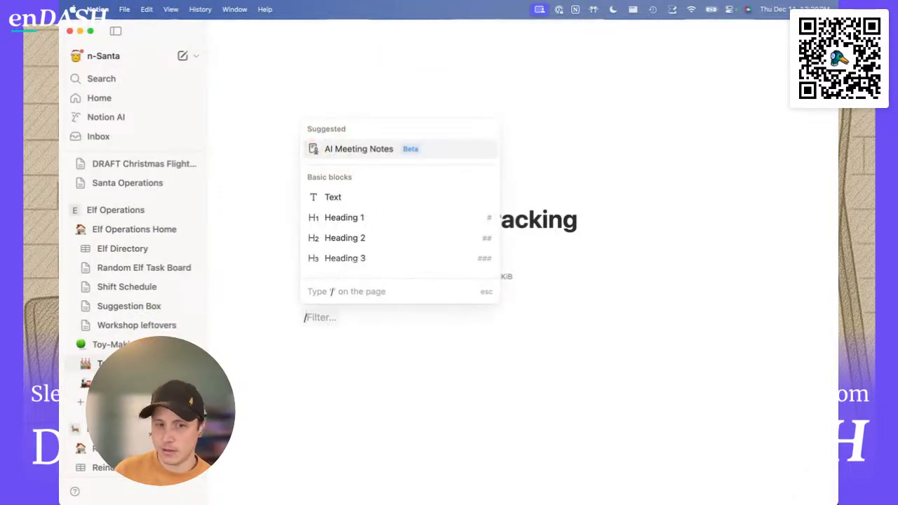
{"action": "type", "text": "da"}
{"action": "key", "text": "Down"}
{"action": "key", "text": "Return"}
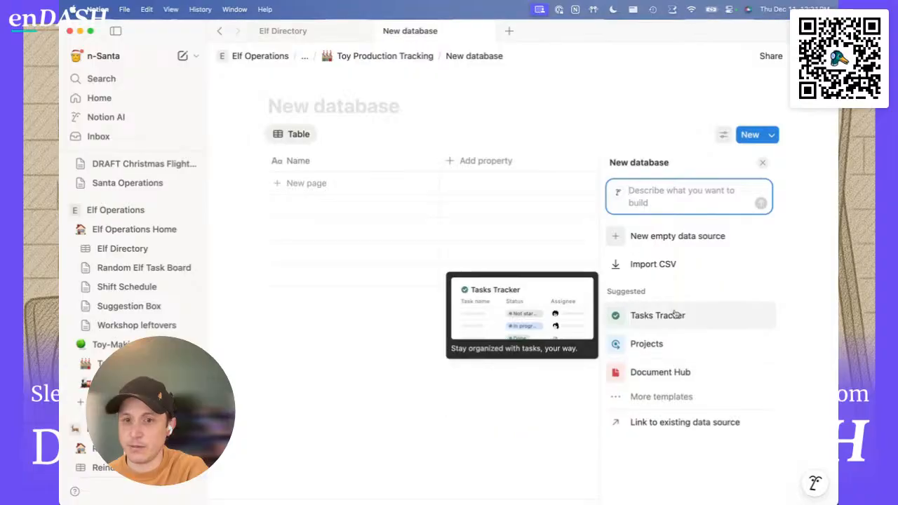
Step: Choose Toy Production Tracking - Sheet1.csv from the Desktop for the CSV import and continue to its column setup
{"action": "left_click", "coordinate": [655, 265]}
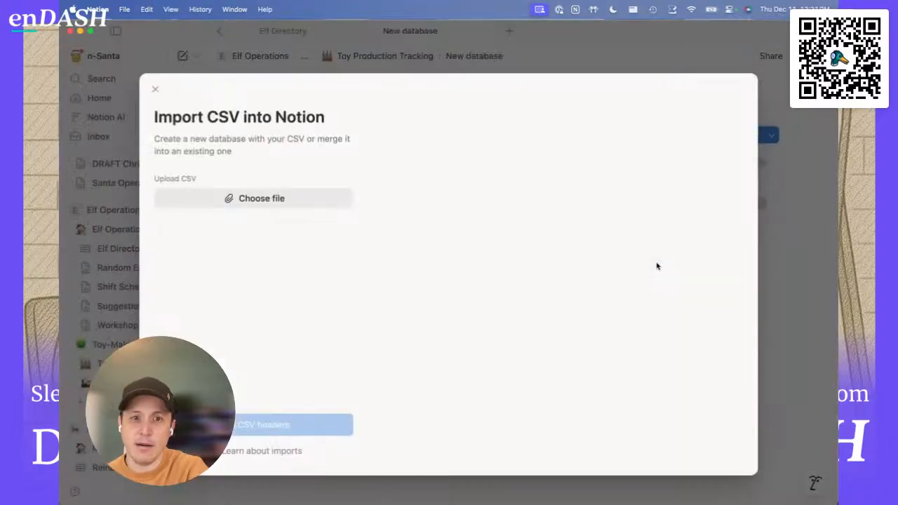
{"action": "left_click", "coordinate": [261, 199]}
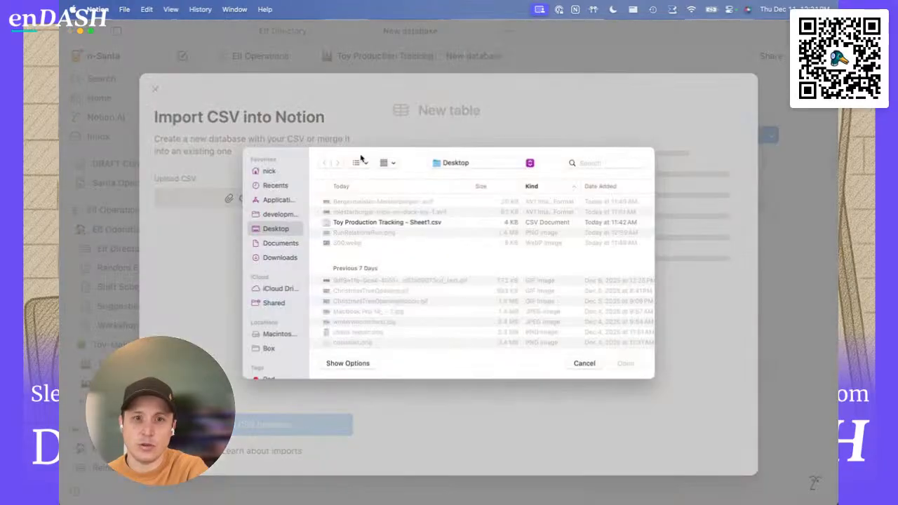
{"action": "left_click", "coordinate": [364, 223]}
{"action": "left_click", "coordinate": [627, 365]}
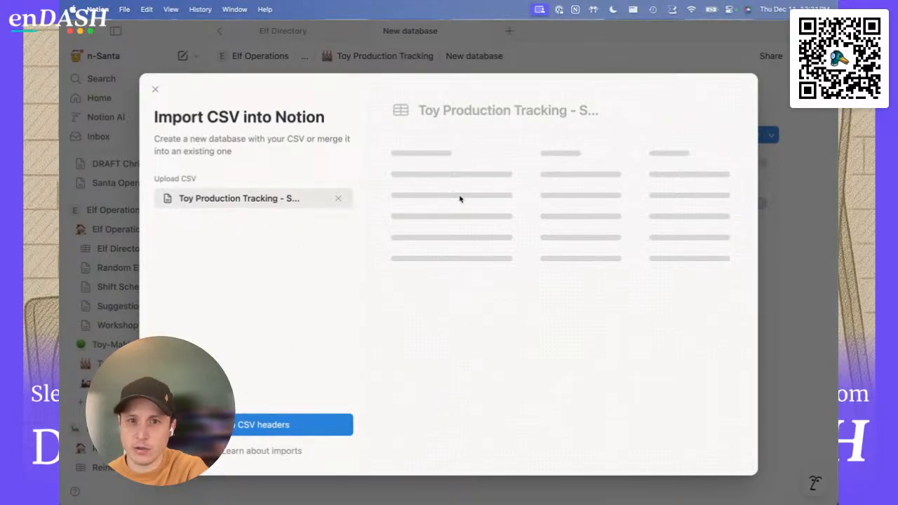
{"action": "left_click", "coordinate": [236, 425]}
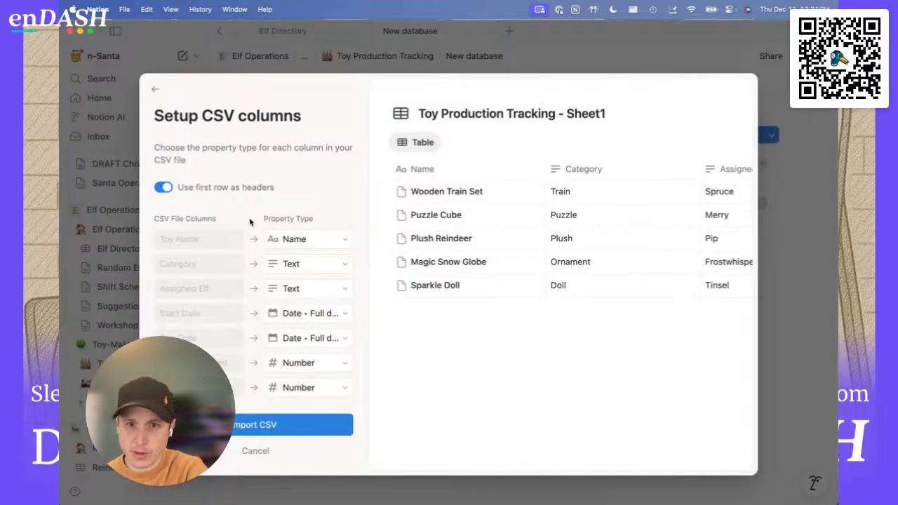
Step: Set the property type of the CSV's Category column to Select
{"action": "scroll", "coordinate": [200, 281], "scroll_direction": "down", "scroll_amount": 3}
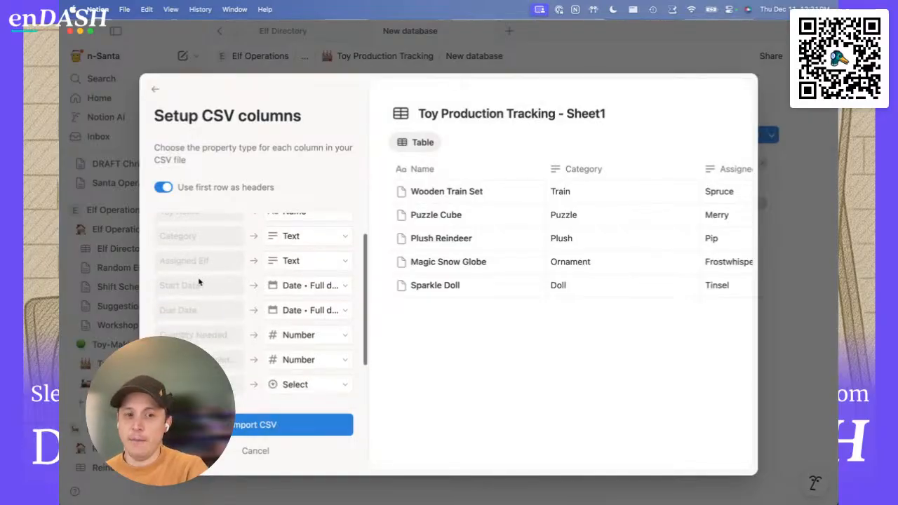
{"action": "scroll", "coordinate": [199, 282], "scroll_direction": "up", "scroll_amount": 3}
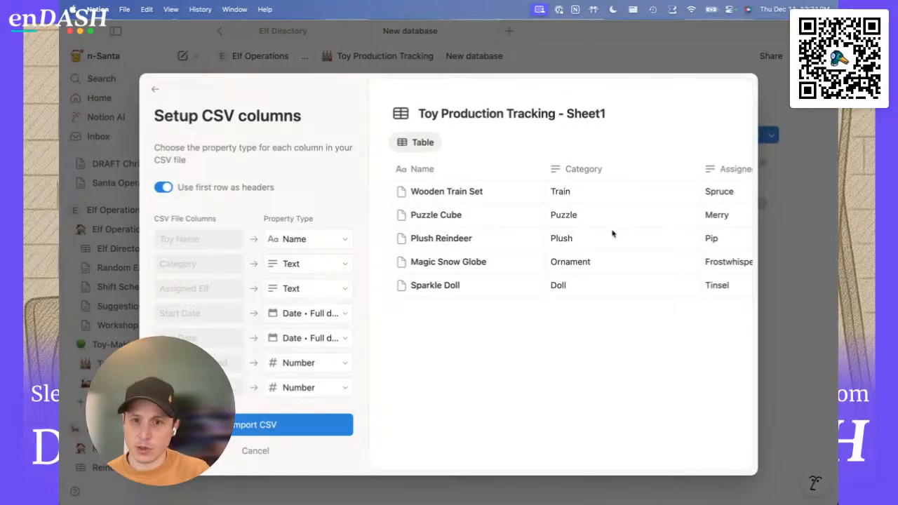
{"action": "scroll", "coordinate": [610, 234], "scroll_direction": "right", "scroll_amount": 3}
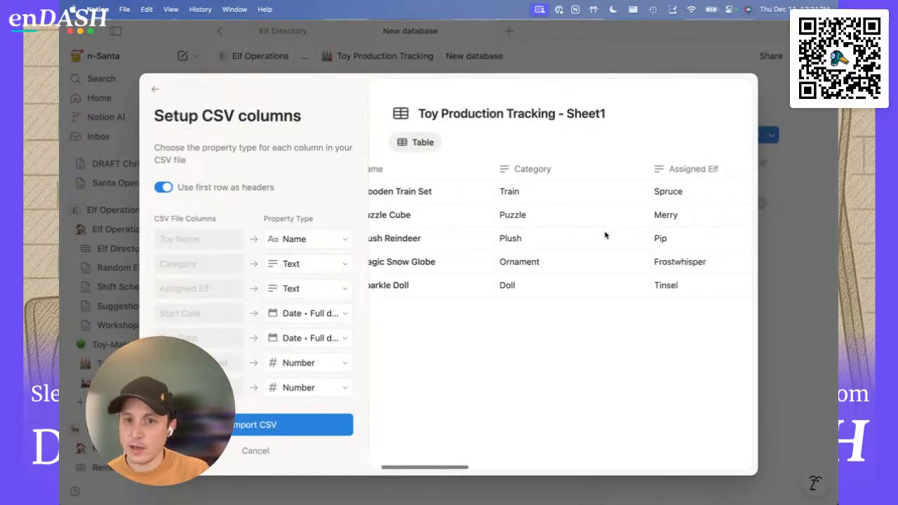
{"action": "left_click", "coordinate": [307, 270]}
{"action": "mouse_move", "coordinate": [462, 358]}
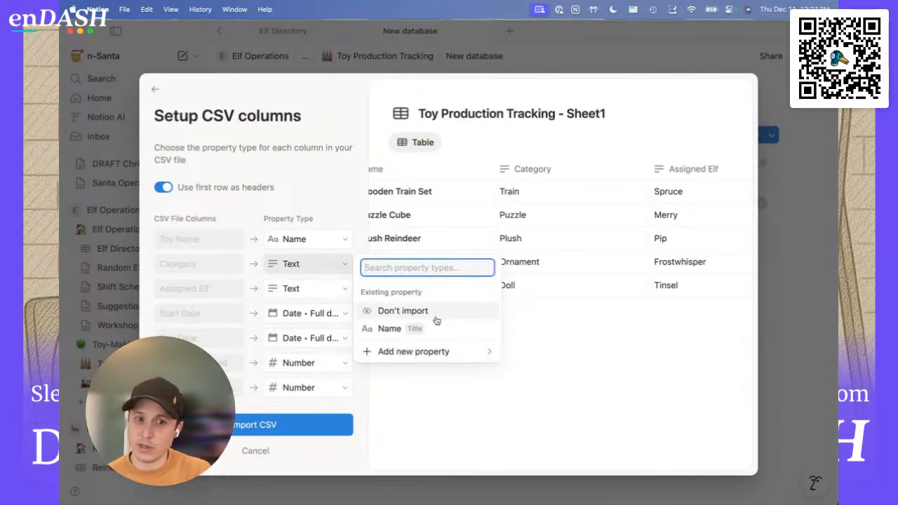
{"action": "mouse_move", "coordinate": [434, 356]}
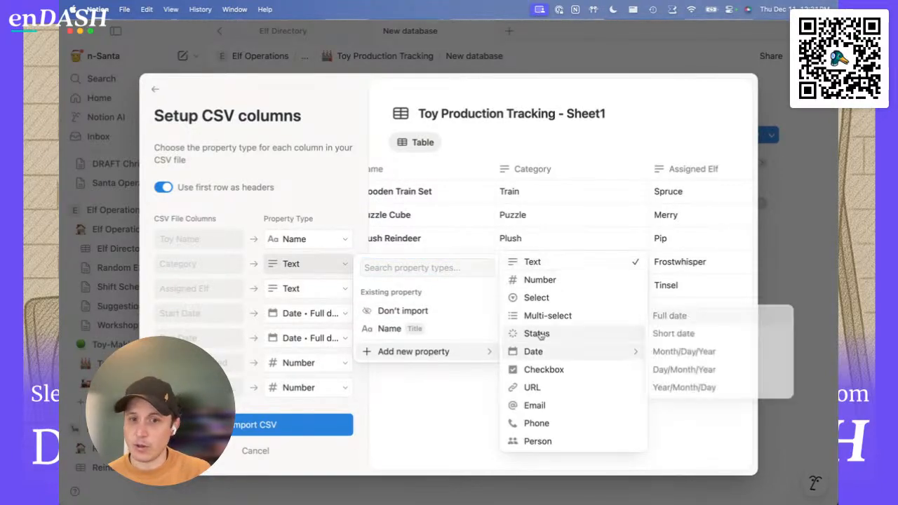
{"action": "left_click", "coordinate": [550, 301]}
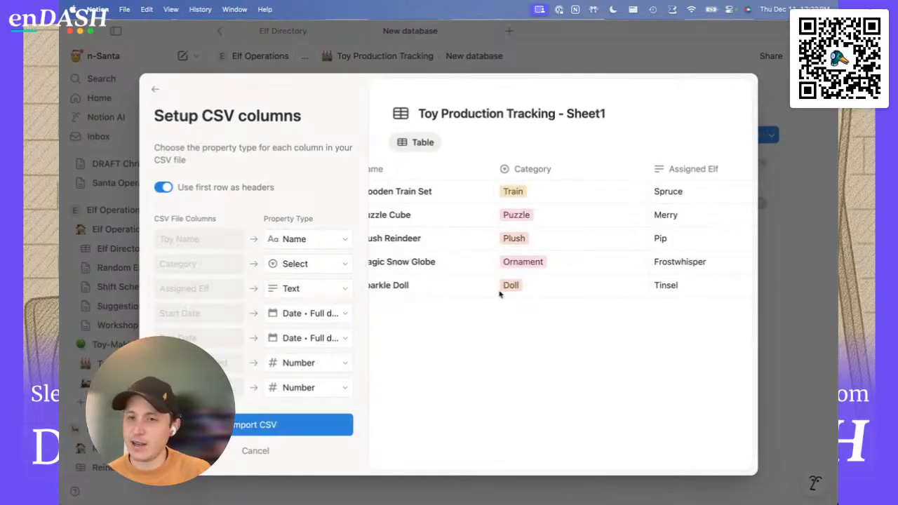
Step: Set the property type of the Assigned Elf column to Multi-select
{"action": "scroll", "coordinate": [500, 295], "scroll_direction": "right", "scroll_amount": 3}
{"action": "scroll", "coordinate": [499, 294], "scroll_direction": "right", "scroll_amount": 3}
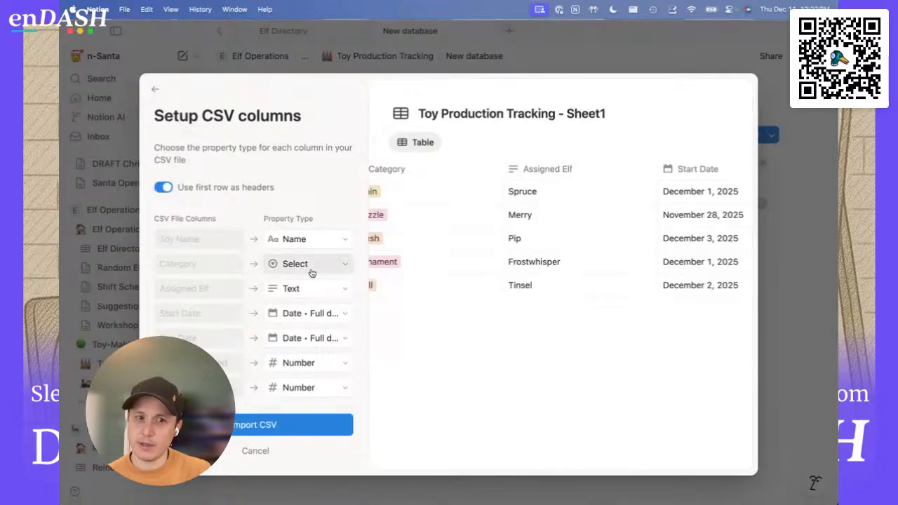
{"action": "left_click", "coordinate": [306, 295]}
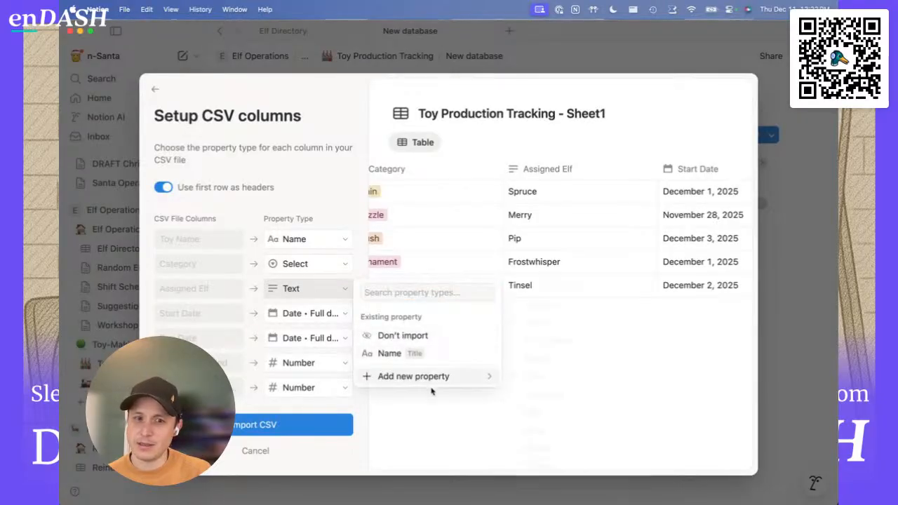
{"action": "mouse_move", "coordinate": [434, 382]}
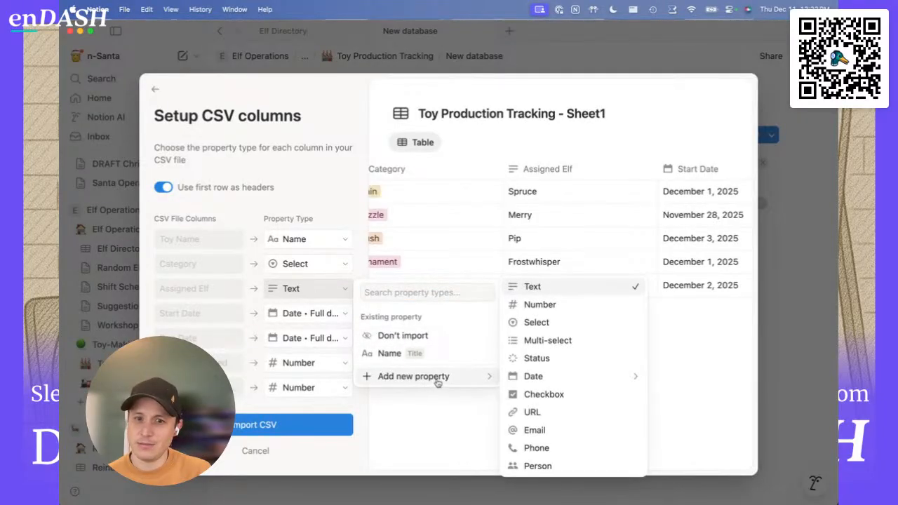
{"action": "left_click", "coordinate": [554, 341]}
{"action": "scroll", "coordinate": [563, 346], "scroll_direction": "left", "scroll_amount": 4}
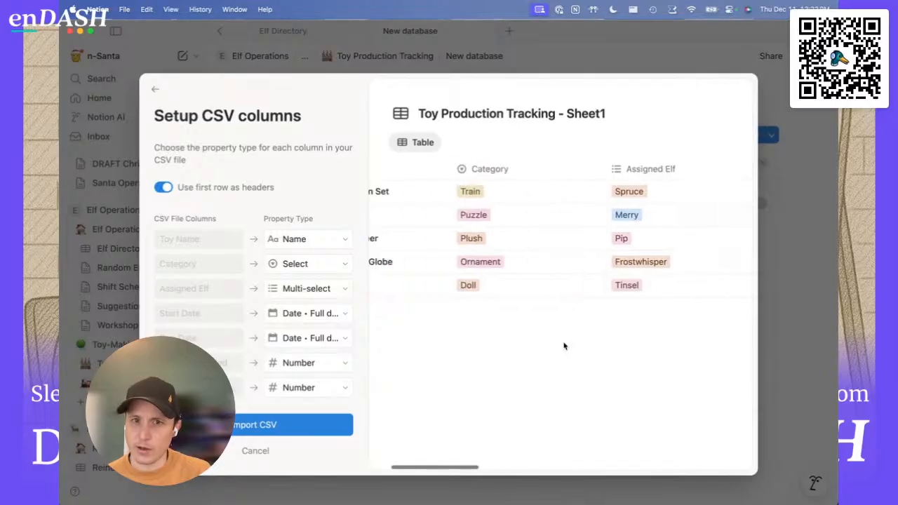
Step: Set the Start Date column to a Date property in Month/Day/Year format
{"action": "scroll", "coordinate": [471, 236], "scroll_direction": "right", "scroll_amount": 6}
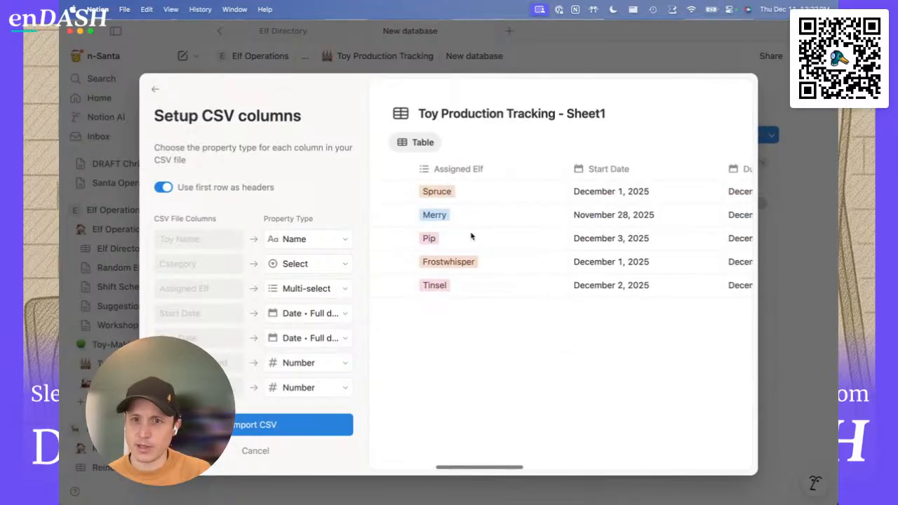
{"action": "scroll", "coordinate": [588, 265], "scroll_direction": "right", "scroll_amount": 3}
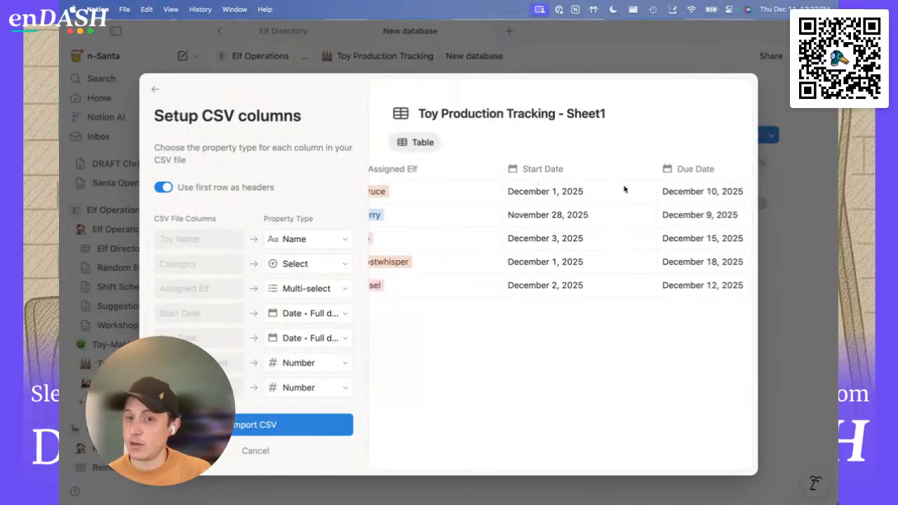
{"action": "scroll", "coordinate": [624, 191], "scroll_direction": "right", "scroll_amount": 3}
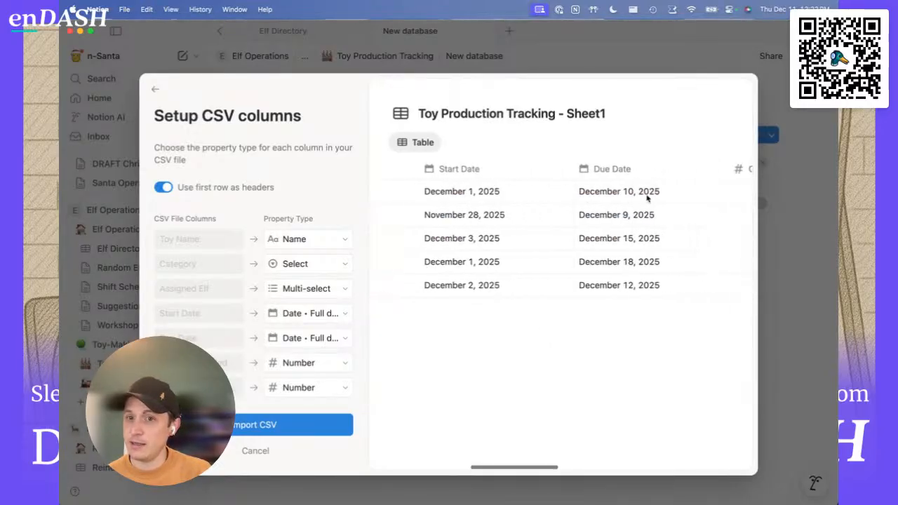
{"action": "scroll", "coordinate": [297, 296], "scroll_direction": "down", "scroll_amount": 1}
{"action": "left_click", "coordinate": [297, 296]}
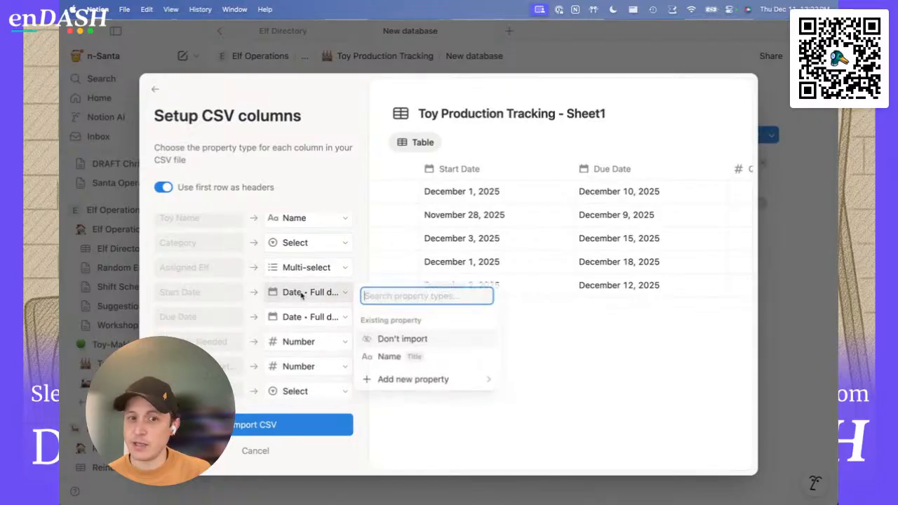
{"action": "mouse_move", "coordinate": [449, 386]}
{"action": "mouse_move", "coordinate": [626, 384]}
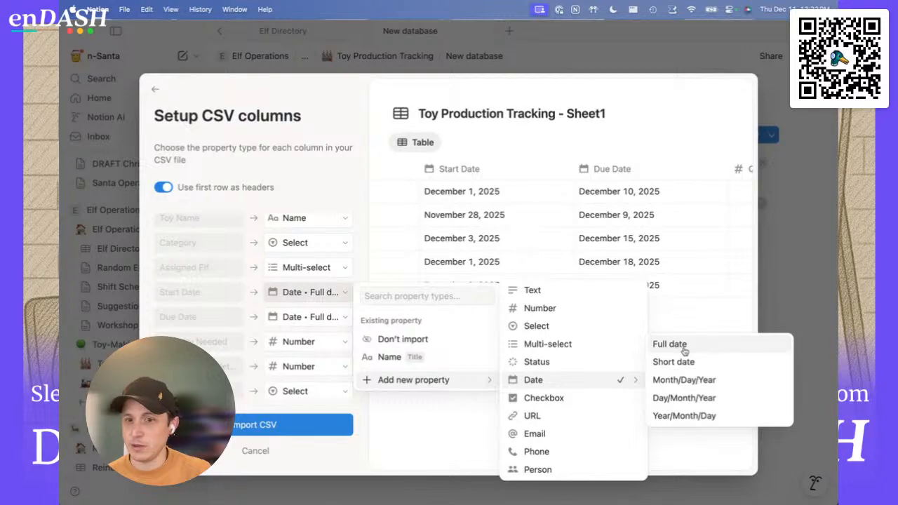
{"action": "left_click", "coordinate": [691, 381]}
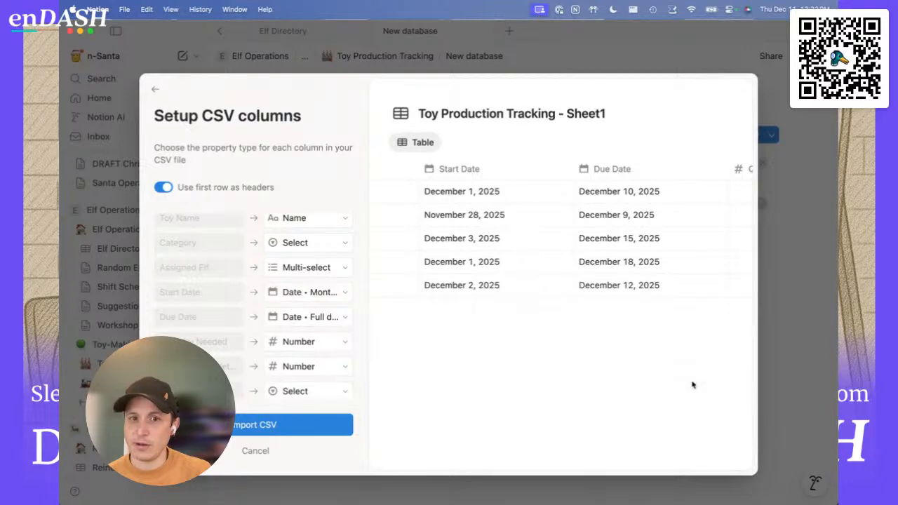
Step: Set the Due Date column to a Date property in Month/Day/Year format
{"action": "left_click", "coordinate": [344, 316]}
{"action": "mouse_move", "coordinate": [451, 409]}
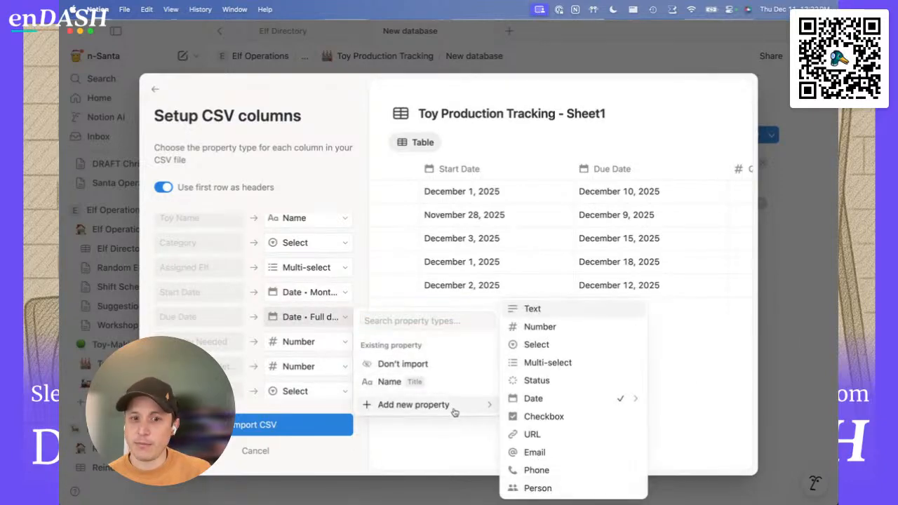
{"action": "mouse_move", "coordinate": [567, 401]}
{"action": "left_click", "coordinate": [697, 404]}
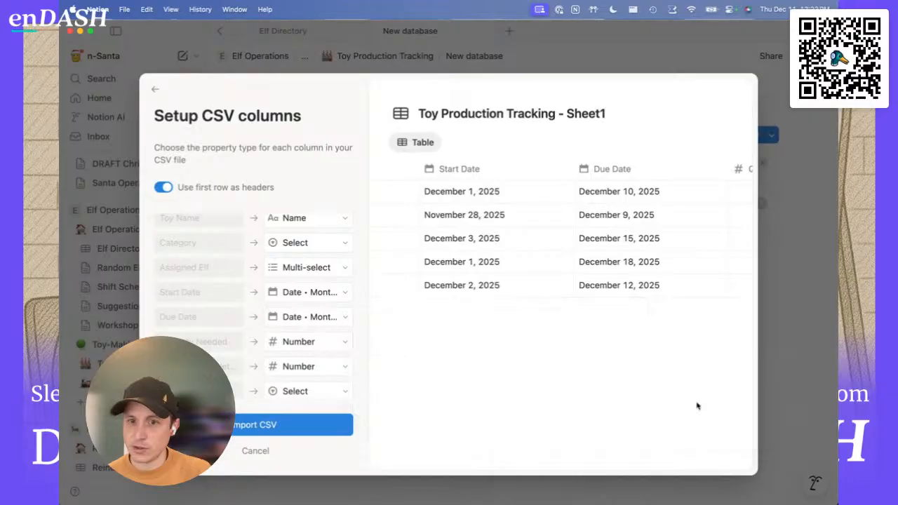
Step: Examine the import preview and the property types of the date, quantity, Status, Priority and Notes columns
{"action": "scroll", "coordinate": [515, 299], "scroll_direction": "right", "scroll_amount": 3}
{"action": "scroll", "coordinate": [515, 299], "scroll_direction": "left", "scroll_amount": 6}
{"action": "scroll", "coordinate": [515, 300], "scroll_direction": "right", "scroll_amount": 5}
{"action": "scroll", "coordinate": [515, 214], "scroll_direction": "left", "scroll_amount": 1}
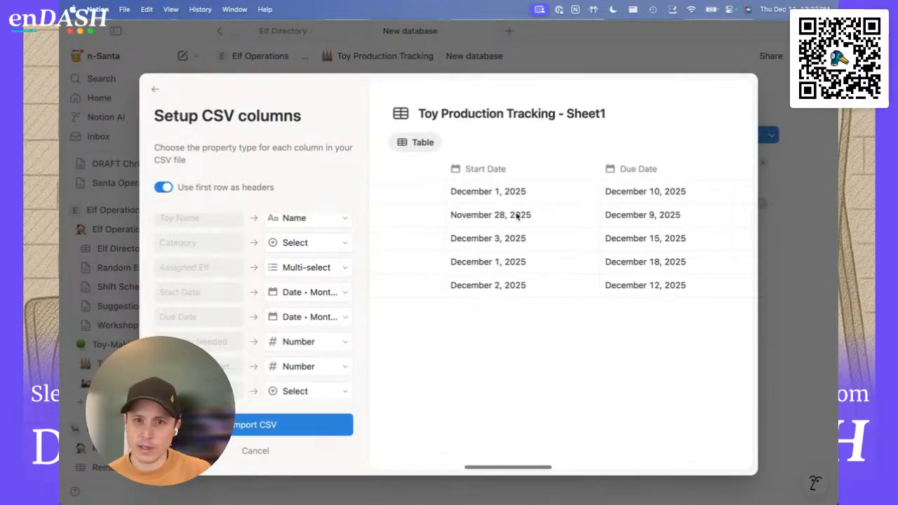
{"action": "scroll", "coordinate": [291, 327], "scroll_direction": "down", "scroll_amount": 3}
{"action": "scroll", "coordinate": [281, 316], "scroll_direction": "up", "scroll_amount": 1}
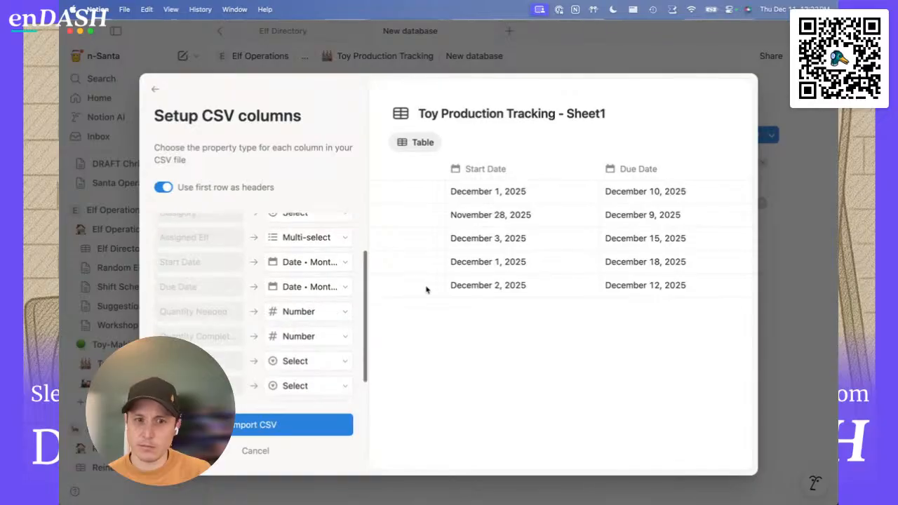
{"action": "scroll", "coordinate": [488, 276], "scroll_direction": "right", "scroll_amount": 5}
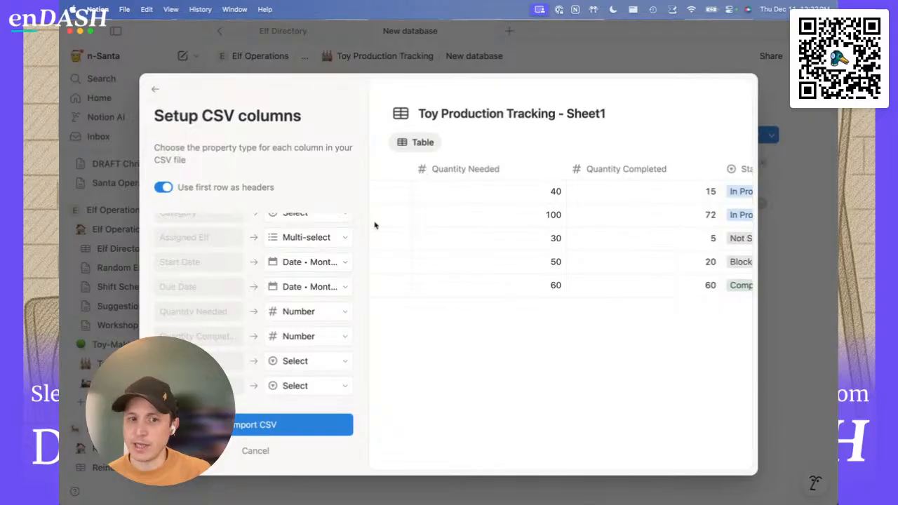
{"action": "scroll", "coordinate": [284, 279], "scroll_direction": "down", "scroll_amount": 2}
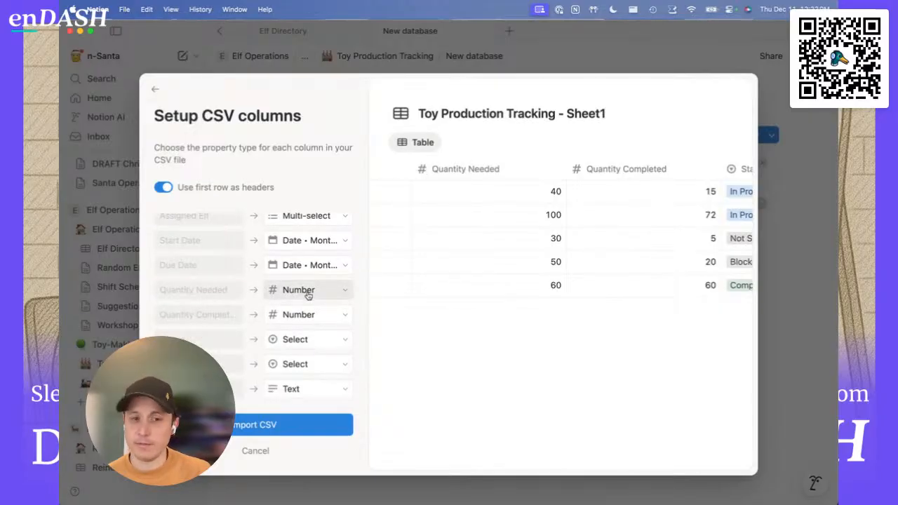
{"action": "scroll", "coordinate": [592, 226], "scroll_direction": "right", "scroll_amount": 8}
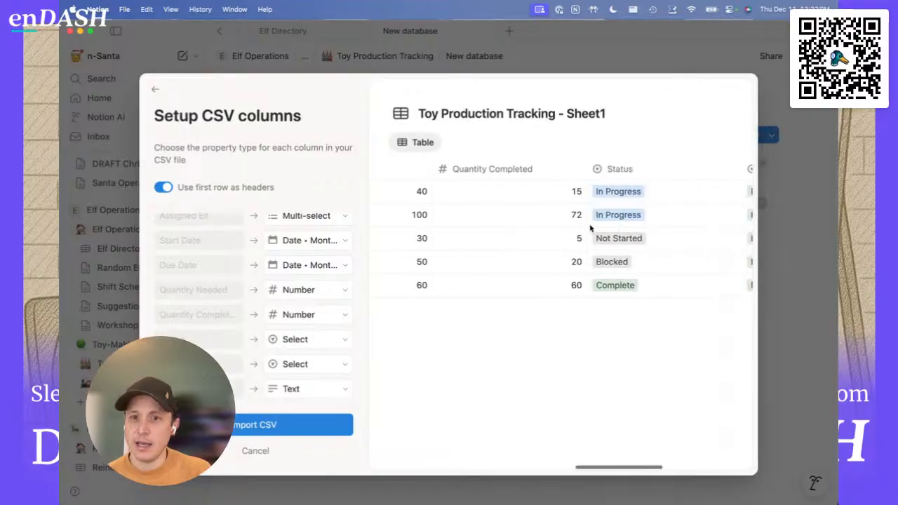
{"action": "scroll", "coordinate": [631, 227], "scroll_direction": "right", "scroll_amount": 5}
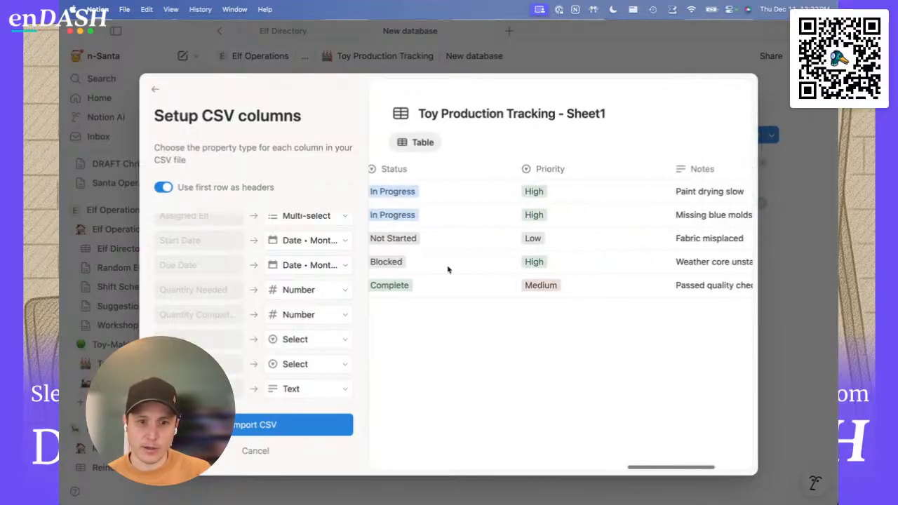
{"action": "scroll", "coordinate": [699, 227], "scroll_direction": "right", "scroll_amount": 5}
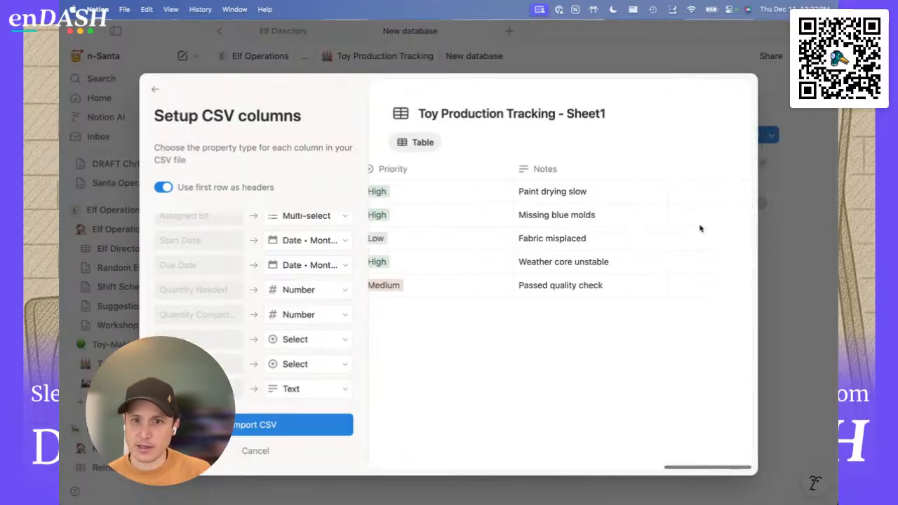
Step: Import the CSV with the chosen property types and title the new database Toy Production Tracking DB
{"action": "left_click", "coordinate": [251, 426]}
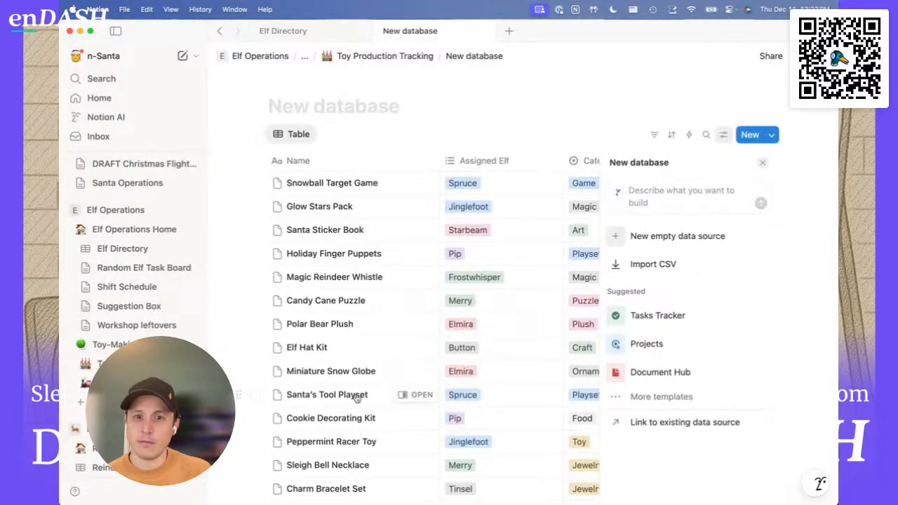
{"action": "left_click", "coordinate": [765, 163]}
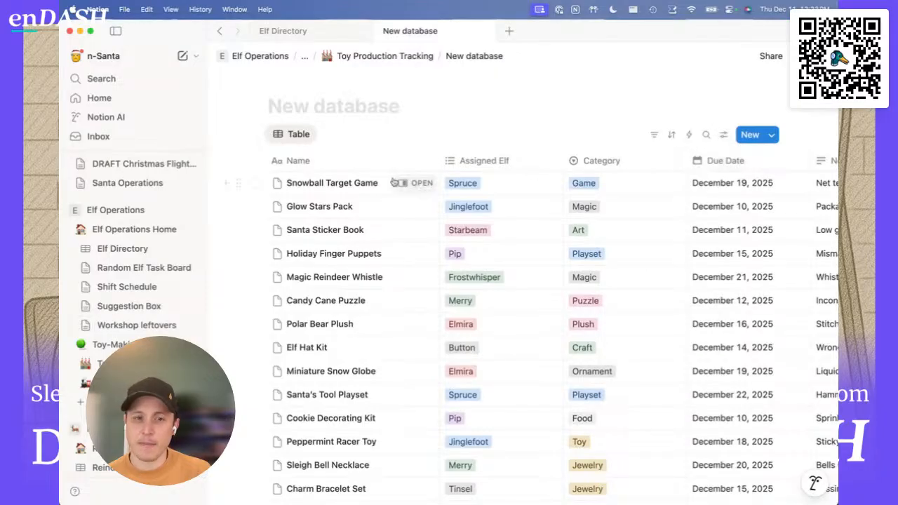
{"action": "left_click", "coordinate": [322, 109]}
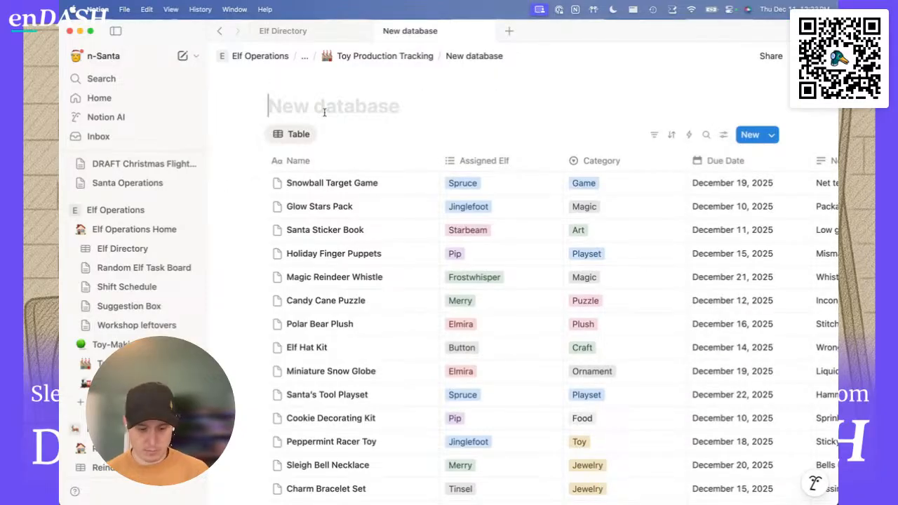
{"action": "type", "text": "Toy Production "}
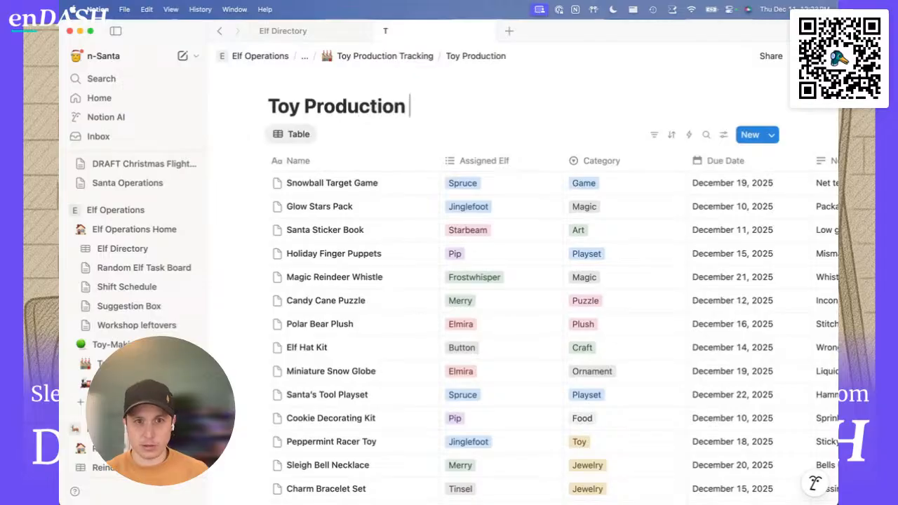
{"action": "type", "text": "Tracking DB"}
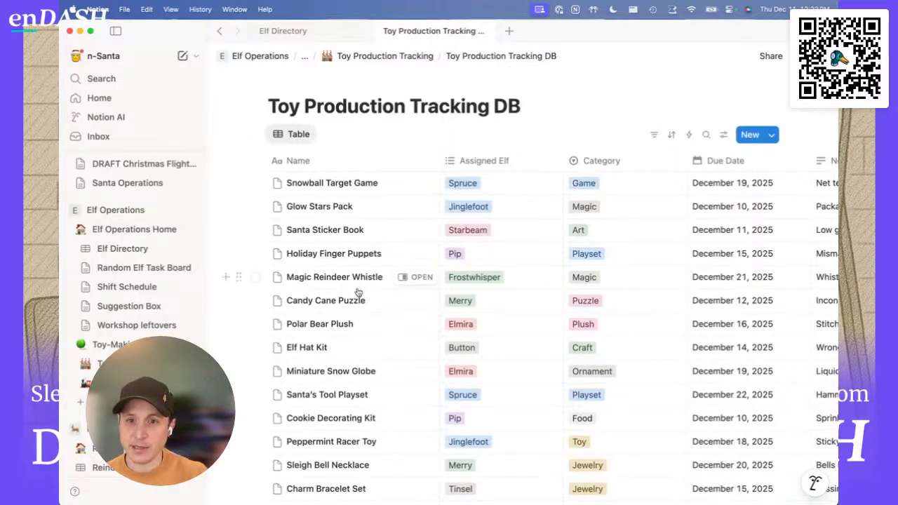
{"action": "scroll", "coordinate": [358, 292], "scroll_direction": "right", "scroll_amount": 3}
{"action": "scroll", "coordinate": [358, 291], "scroll_direction": "right", "scroll_amount": 3}
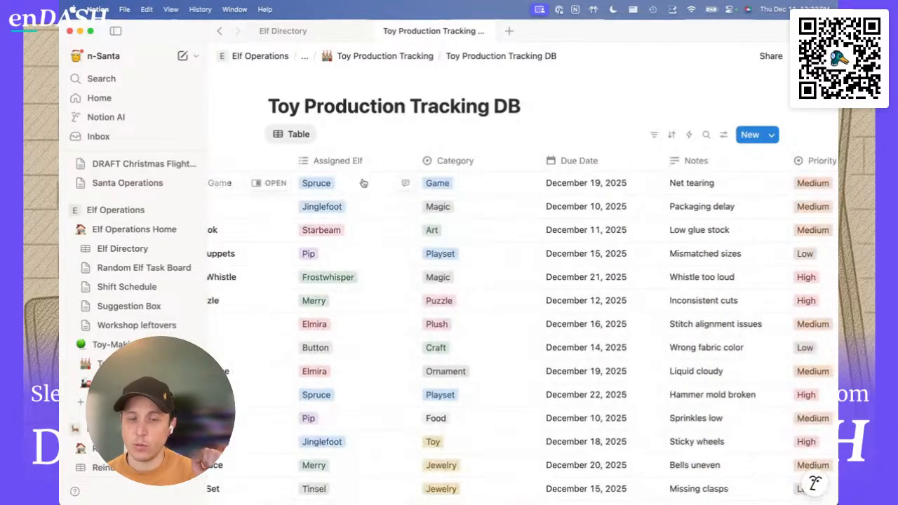
Step: Examine the imported columns of the database across to Status, including the date, priority and quantity values
{"action": "scroll", "coordinate": [362, 184], "scroll_direction": "right", "scroll_amount": 2}
{"action": "scroll", "coordinate": [363, 184], "scroll_direction": "right", "scroll_amount": 3}
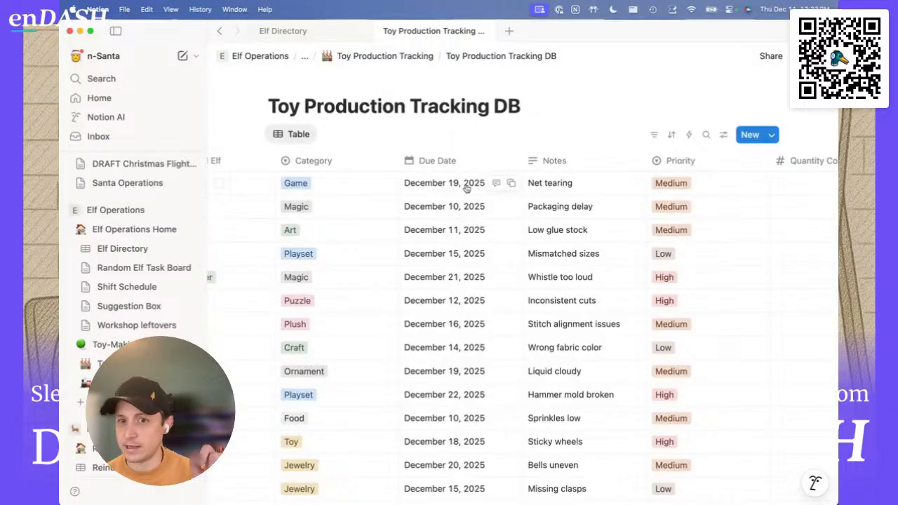
{"action": "scroll", "coordinate": [467, 188], "scroll_direction": "right", "scroll_amount": 10}
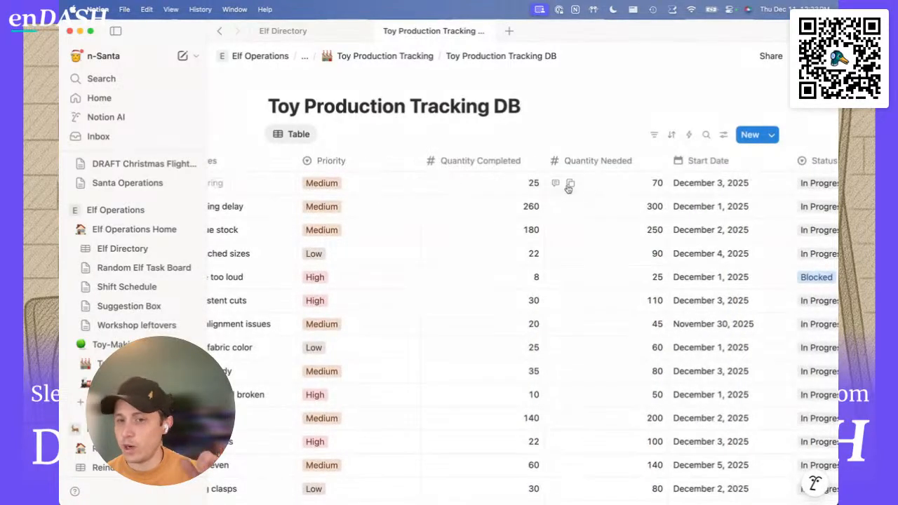
{"action": "left_click", "coordinate": [522, 186]}
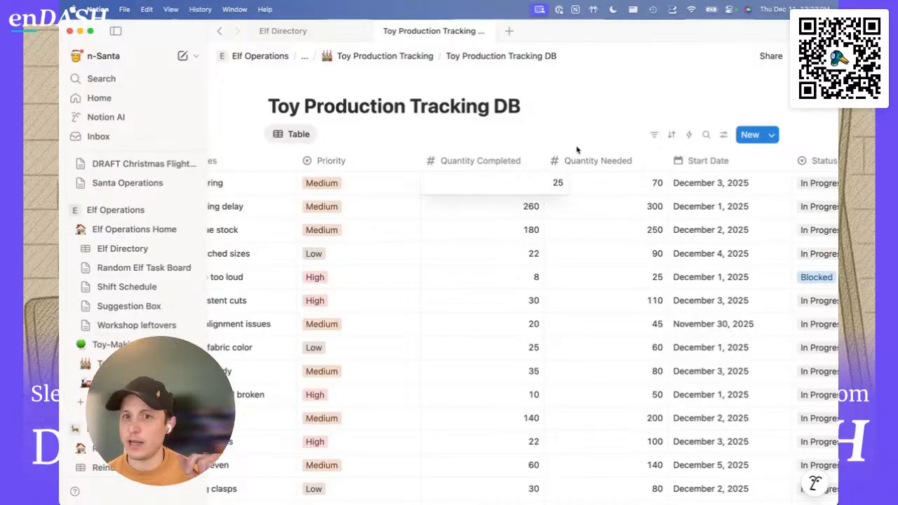
{"action": "key", "text": "Escape"}
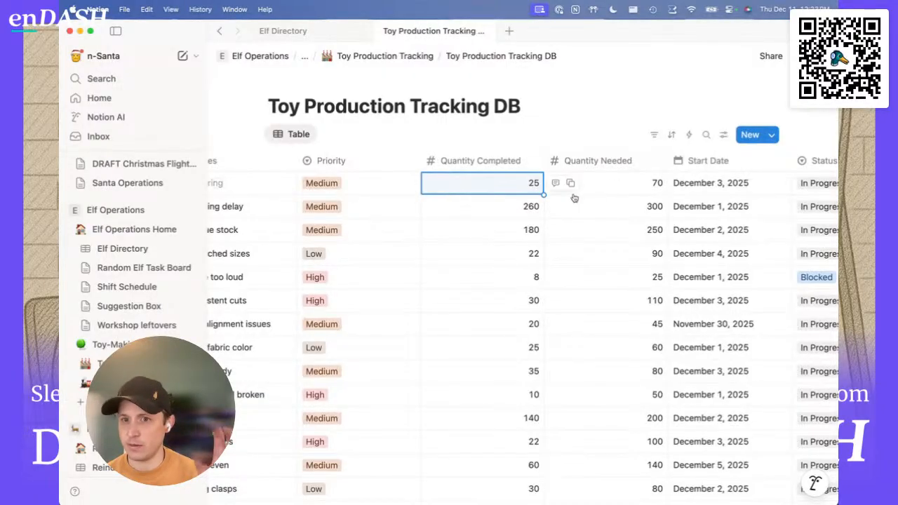
{"action": "scroll", "coordinate": [569, 218], "scroll_direction": "right", "scroll_amount": 4}
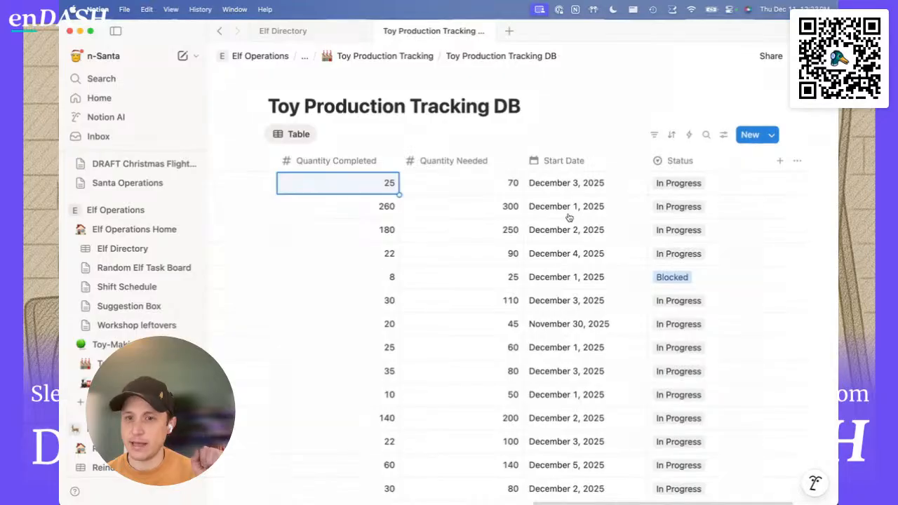
{"action": "scroll", "coordinate": [568, 217], "scroll_direction": "right", "scroll_amount": 2}
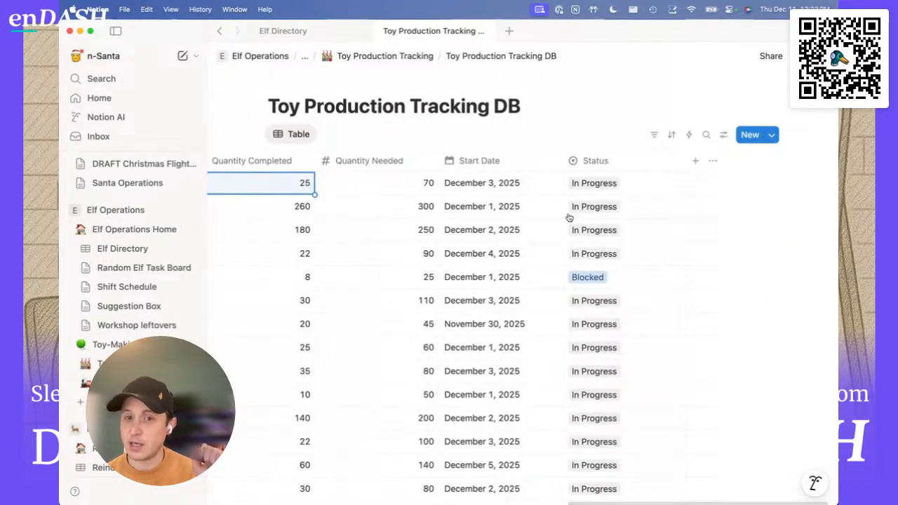
Step: Change the type of the Status property from Select to Status
{"action": "left_click", "coordinate": [600, 163]}
{"action": "mouse_move", "coordinate": [609, 210]}
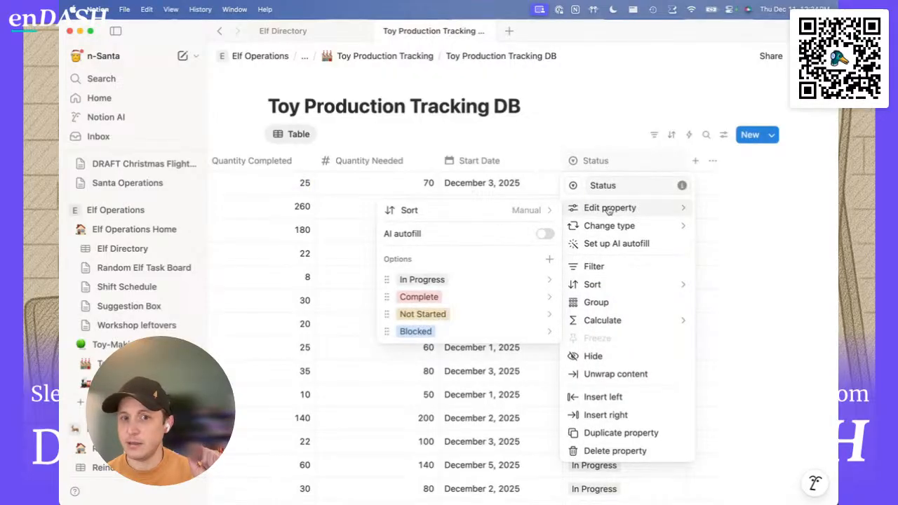
{"action": "mouse_move", "coordinate": [609, 226]}
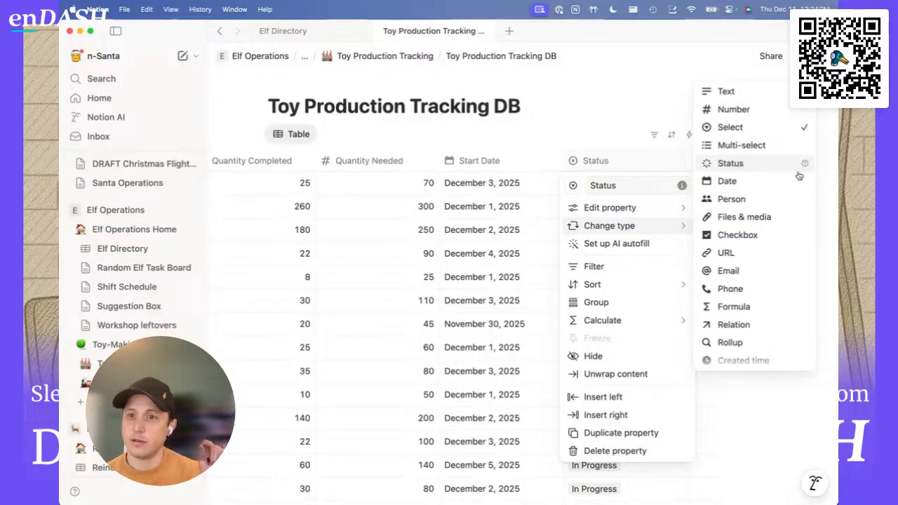
{"action": "mouse_move", "coordinate": [806, 166]}
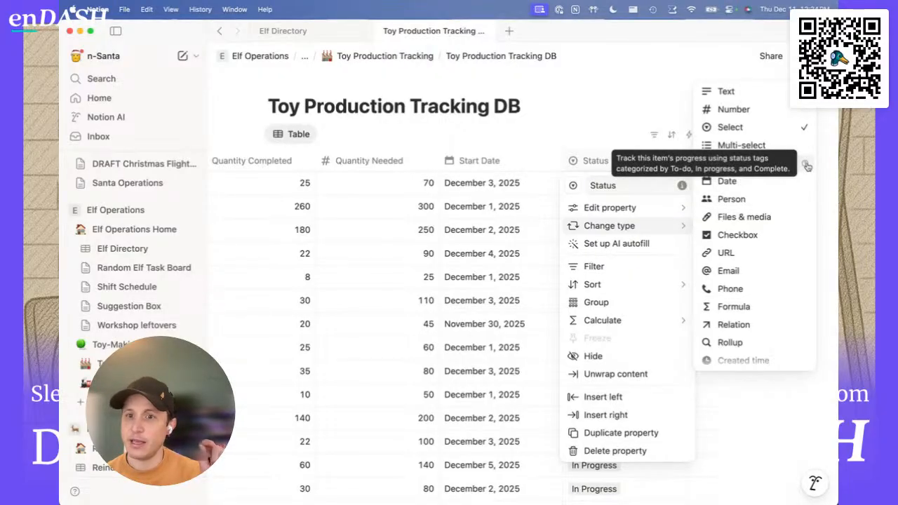
{"action": "left_click", "coordinate": [730, 164]}
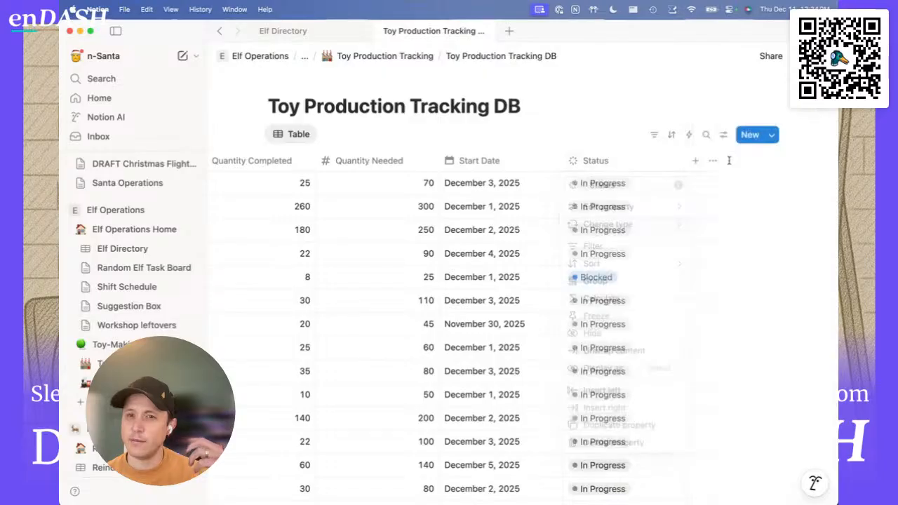
Step: Color the Status property's In Progress option blue and its Complete option green
{"action": "left_click", "coordinate": [598, 163]}
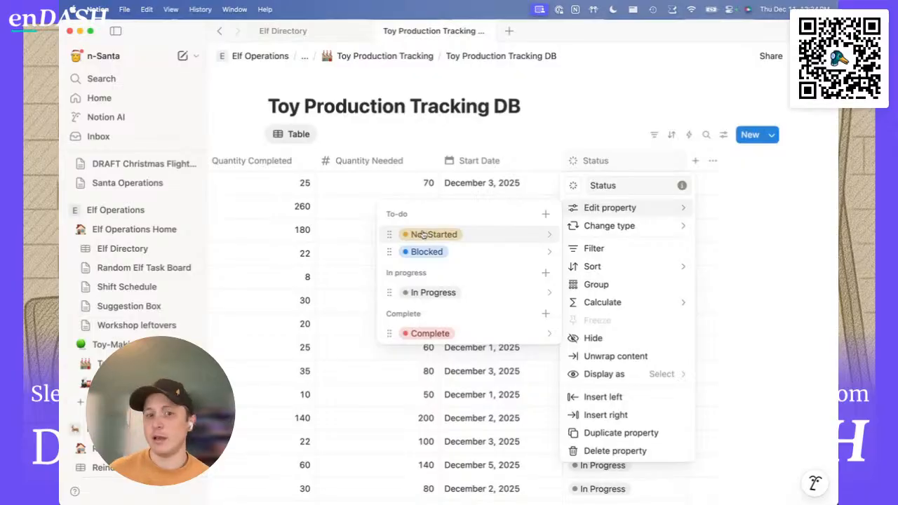
{"action": "left_click", "coordinate": [431, 293]}
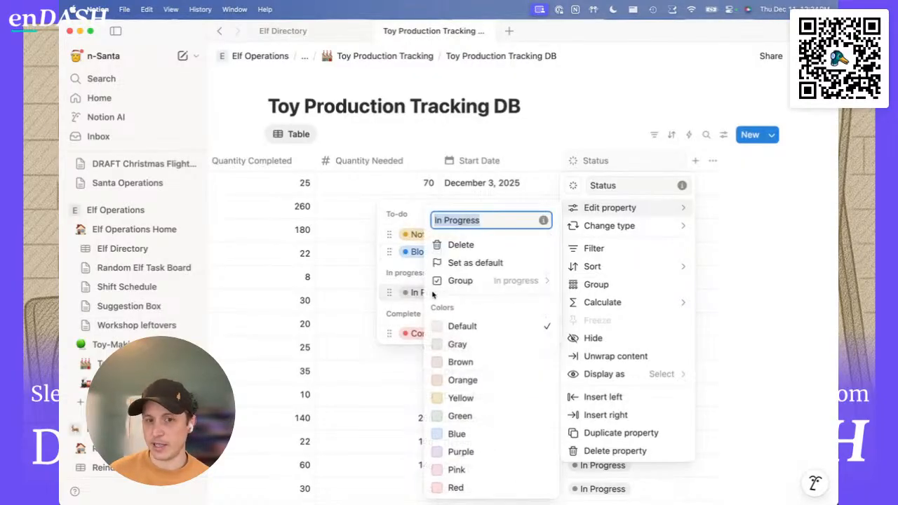
{"action": "left_click", "coordinate": [455, 433]}
{"action": "left_click", "coordinate": [416, 336]}
{"action": "left_click", "coordinate": [416, 335]}
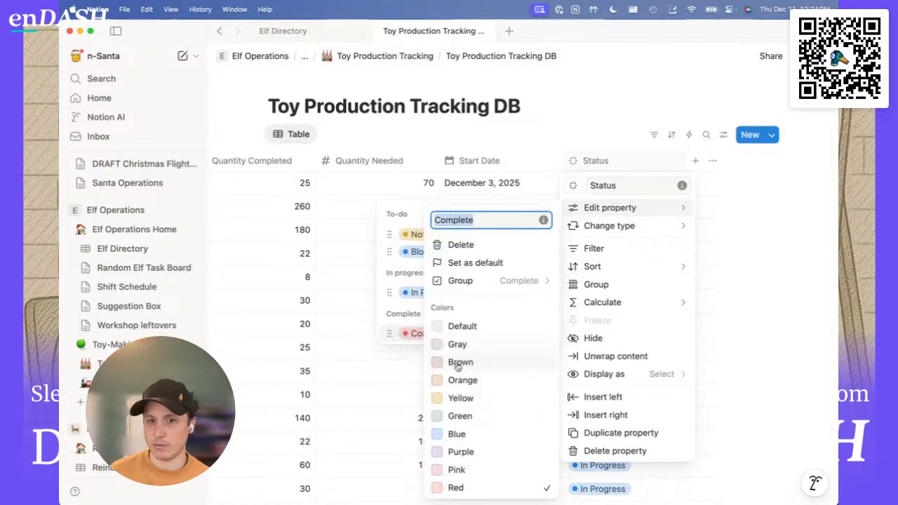
{"action": "left_click", "coordinate": [459, 415]}
{"action": "left_click", "coordinate": [413, 254]}
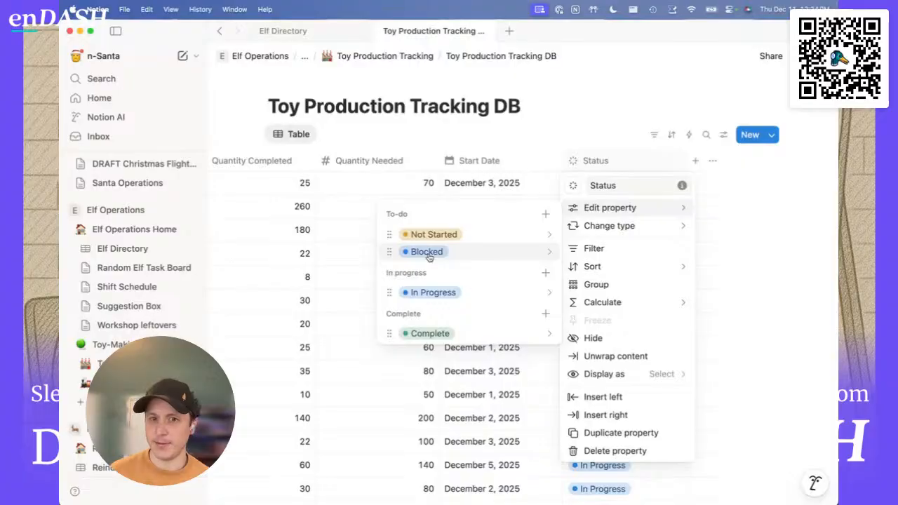
Step: Color the Status property's Blocked option red and set Not Started to the Default color
{"action": "left_click", "coordinate": [428, 253]}
{"action": "left_click", "coordinate": [460, 488]}
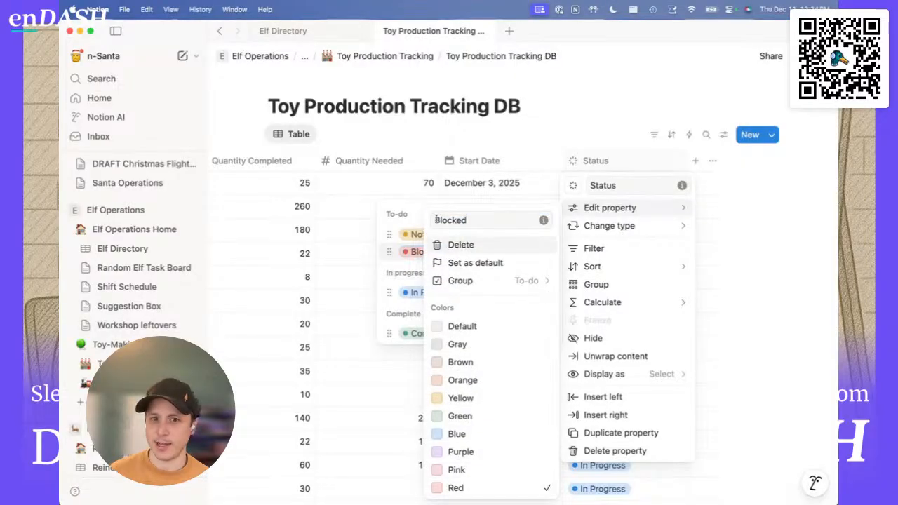
{"action": "left_click", "coordinate": [418, 236]}
{"action": "left_click", "coordinate": [421, 233]}
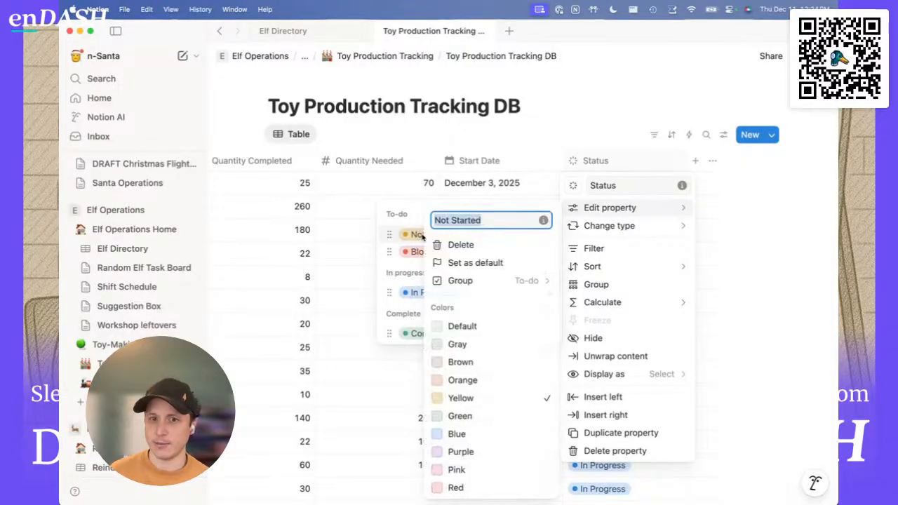
{"action": "left_click", "coordinate": [461, 326]}
{"action": "left_click", "coordinate": [401, 271]}
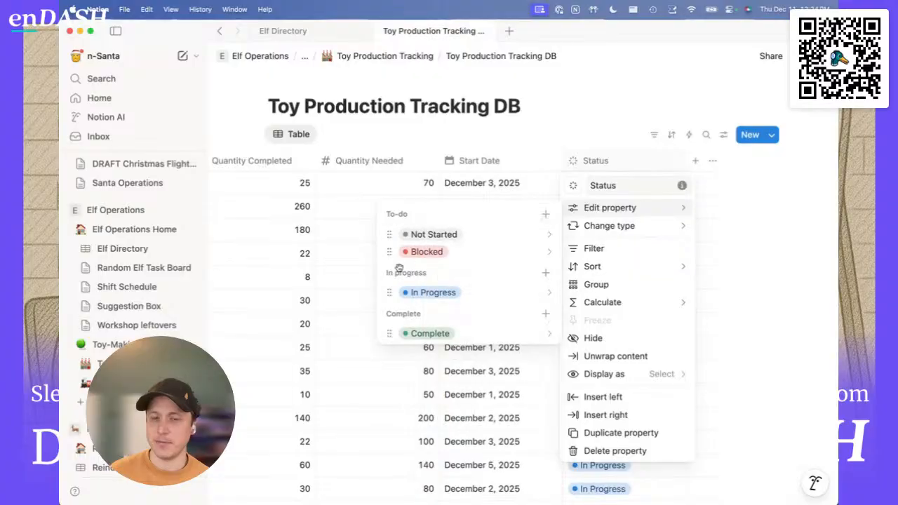
{"action": "left_click", "coordinate": [571, 131]}
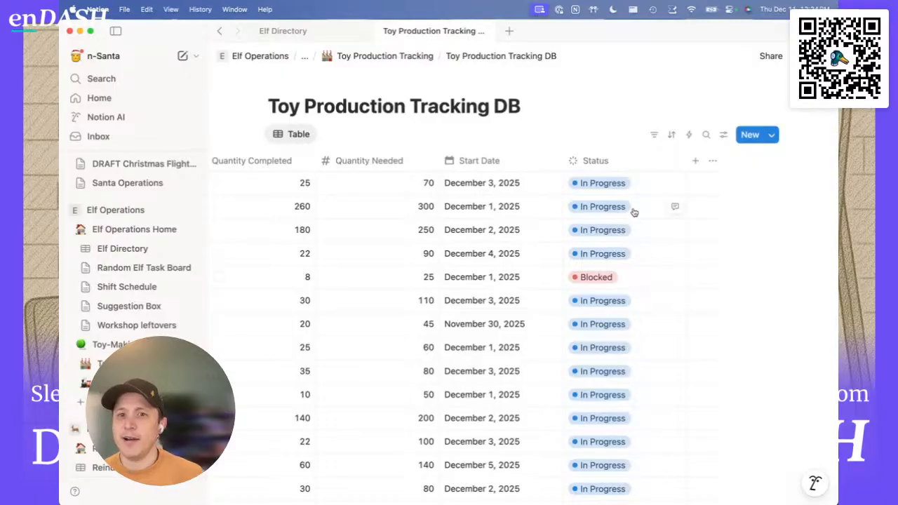
Step: Look through the Status values down the table and return to the Name column
{"action": "scroll", "coordinate": [635, 214], "scroll_direction": "down", "scroll_amount": 6}
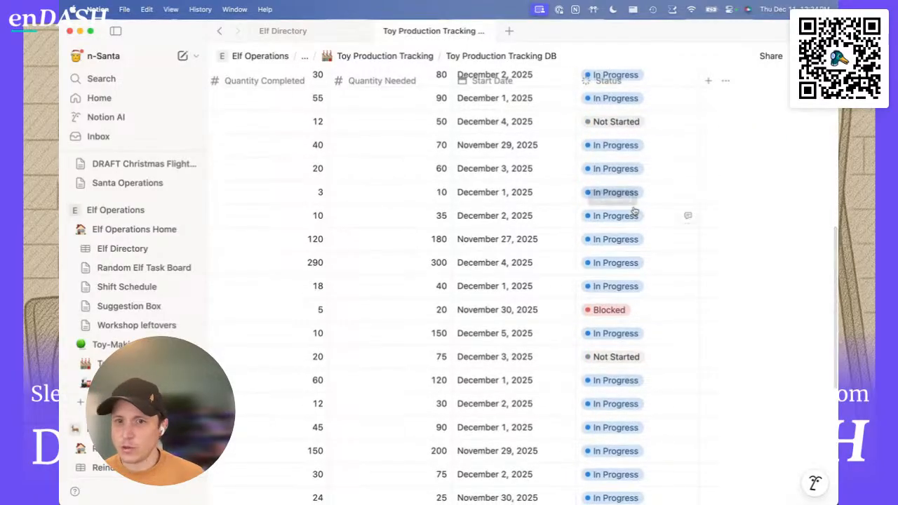
{"action": "scroll", "coordinate": [635, 210], "scroll_direction": "up", "scroll_amount": 5}
{"action": "scroll", "coordinate": [634, 210], "scroll_direction": "up", "scroll_amount": 2}
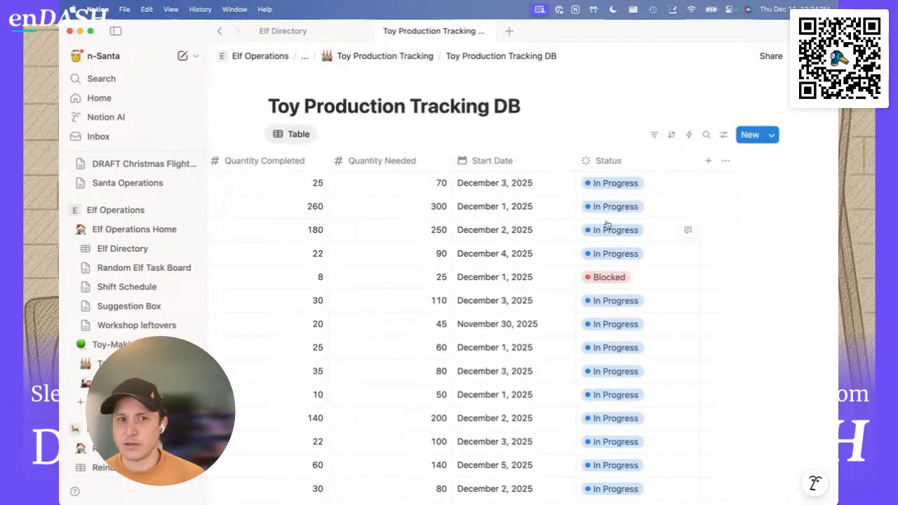
{"action": "scroll", "coordinate": [606, 224], "scroll_direction": "left", "scroll_amount": 3}
{"action": "scroll", "coordinate": [606, 224], "scroll_direction": "left", "scroll_amount": 10}
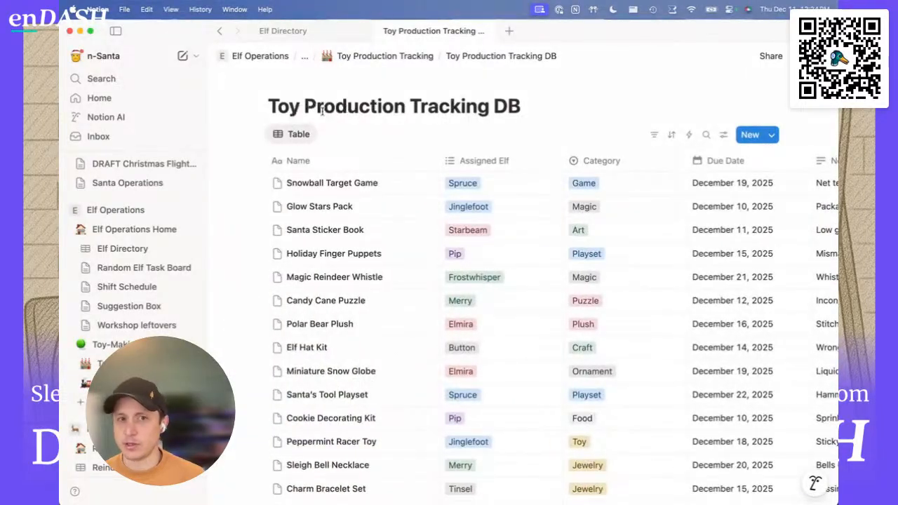
Step: Open the Database the Halls page in a new tab, check its outline, and return to the Toy Production Tracking DB
{"action": "left_click", "coordinate": [509, 31]}
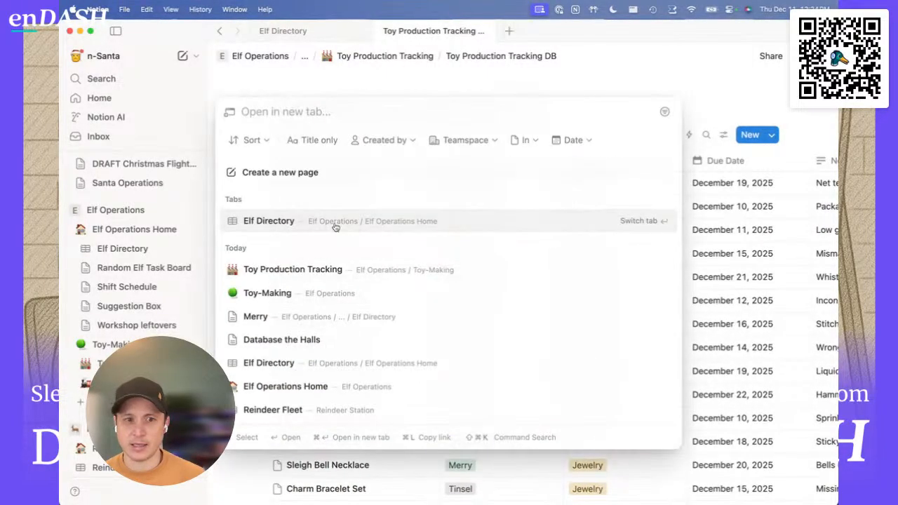
{"action": "left_click", "coordinate": [304, 335]}
{"action": "scroll", "coordinate": [337, 329], "scroll_direction": "down", "scroll_amount": 3}
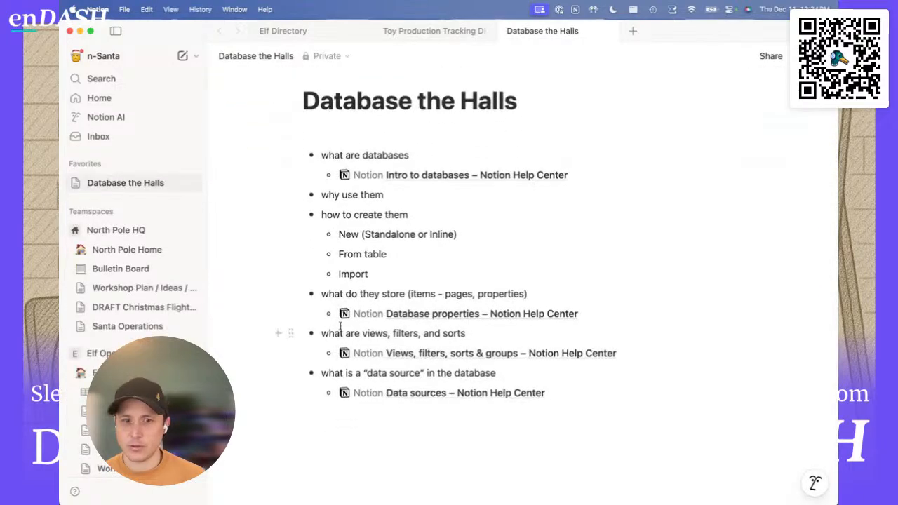
{"action": "left_click", "coordinate": [434, 31]}
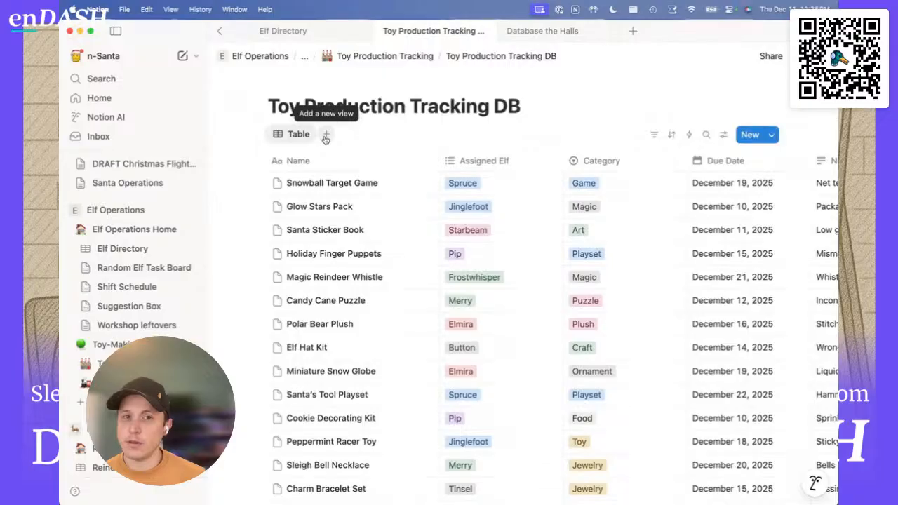
Step: Add a Board view to the database and enter Tracker as its name
{"action": "left_click", "coordinate": [325, 137]}
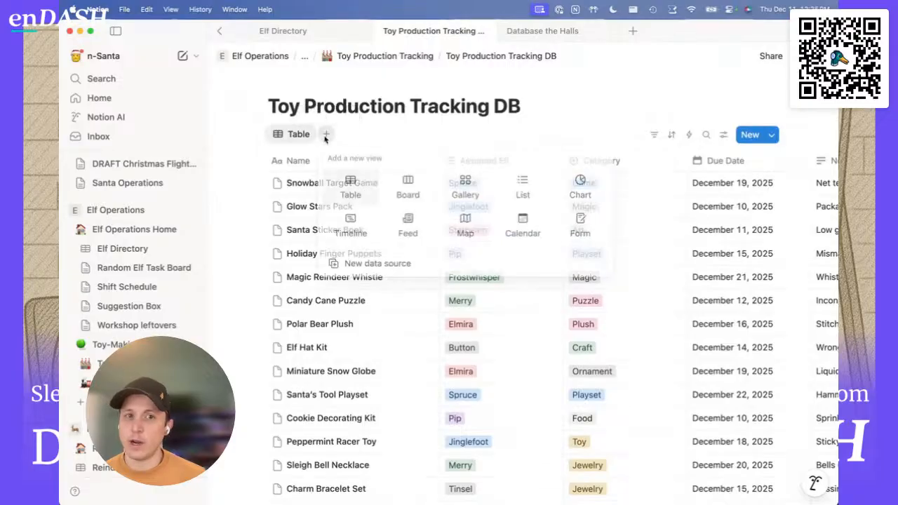
{"action": "left_click", "coordinate": [409, 183]}
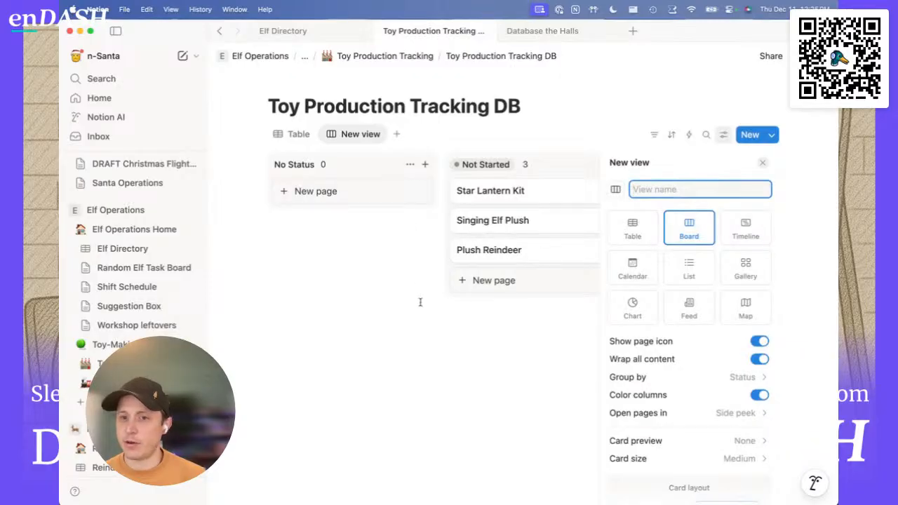
{"action": "type", "text": "K"}
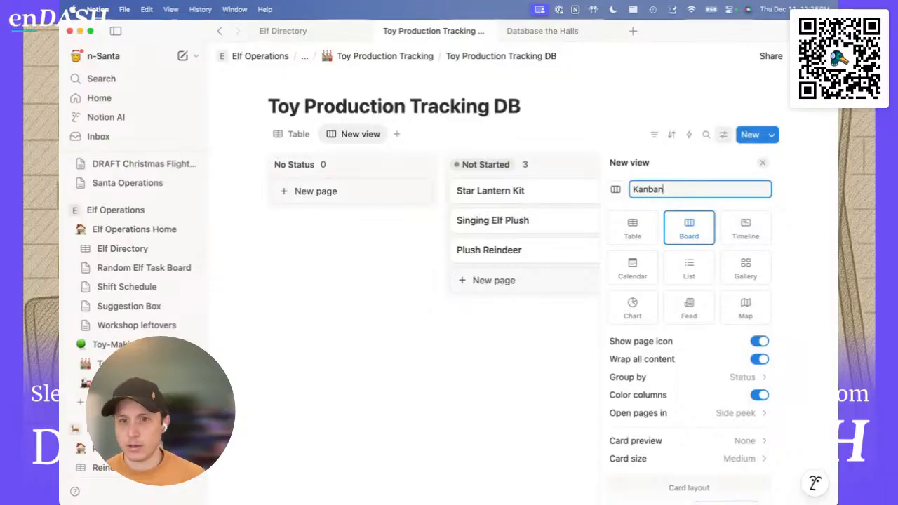
{"action": "key", "text": "BackSpace"}
{"action": "type", "text": "Tracker"}
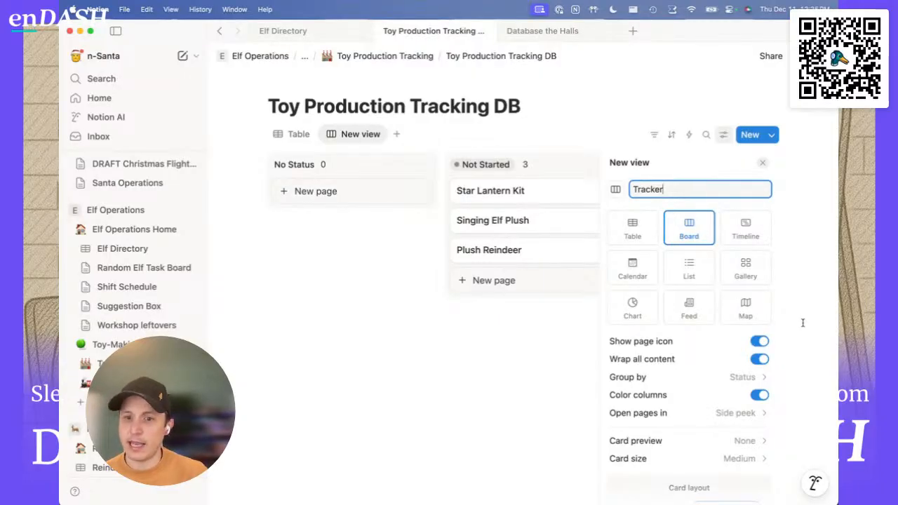
Step: Set the new board view's card size to Small
{"action": "scroll", "coordinate": [720, 363], "scroll_direction": "down", "scroll_amount": 4}
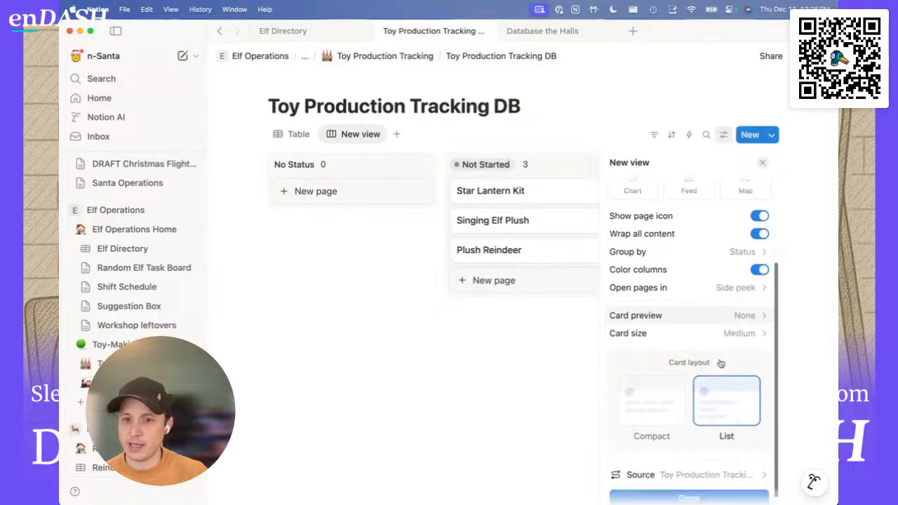
{"action": "scroll", "coordinate": [702, 393], "scroll_direction": "up", "scroll_amount": 2}
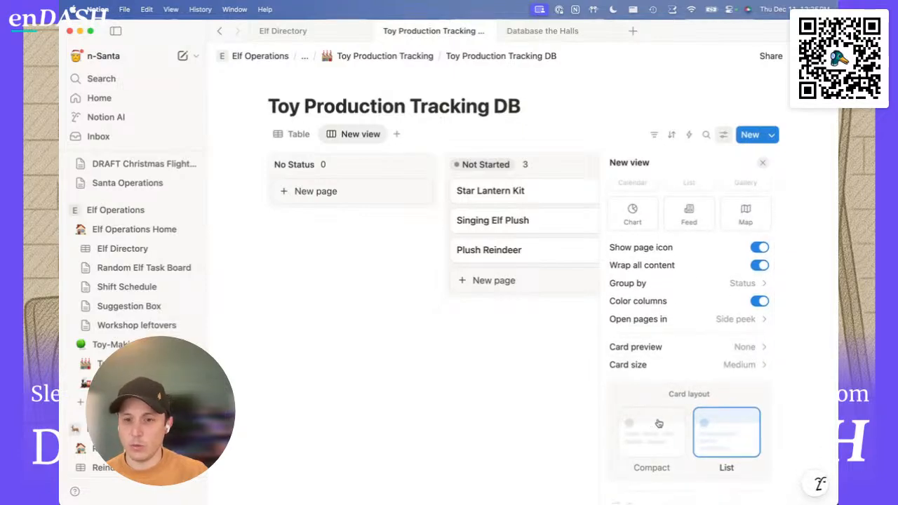
{"action": "scroll", "coordinate": [652, 365], "scroll_direction": "up", "scroll_amount": 2}
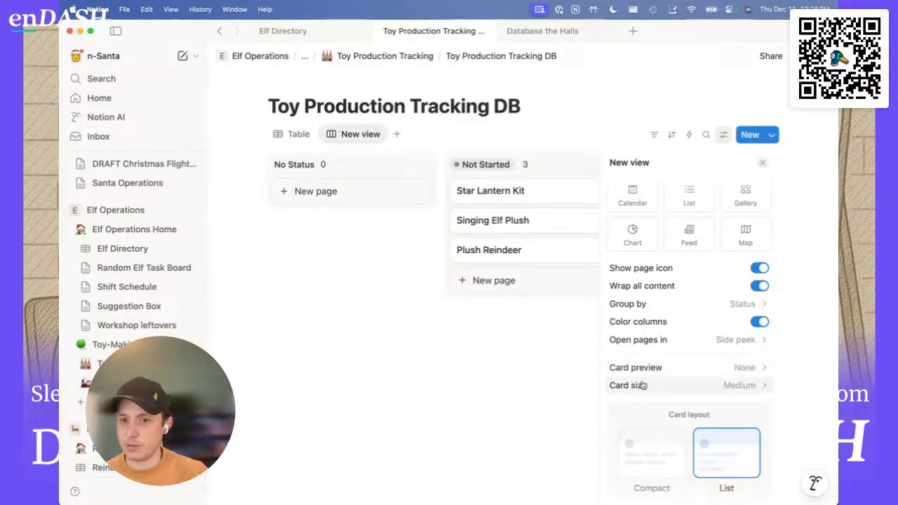
{"action": "left_click", "coordinate": [644, 385]}
{"action": "left_click", "coordinate": [646, 404]}
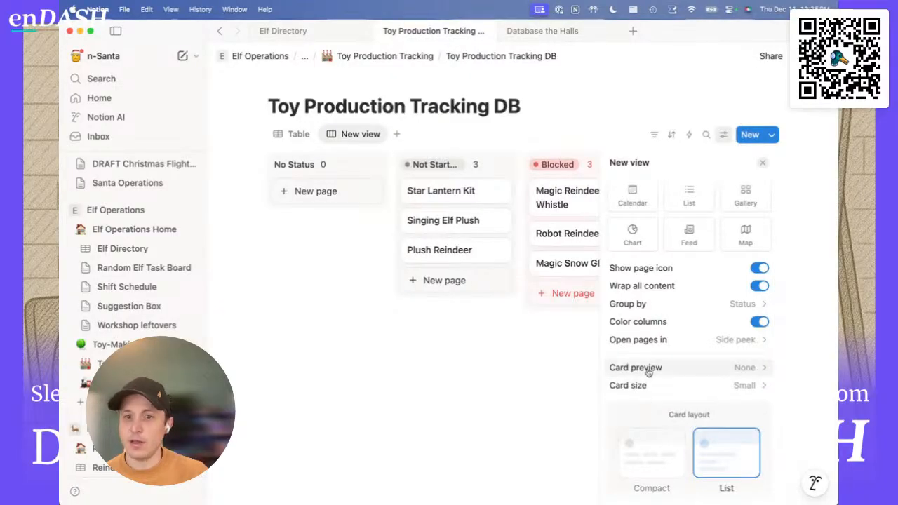
Step: Check the options for how the board view opens pages, keeping Side peek
{"action": "scroll", "coordinate": [645, 304], "scroll_direction": "up", "scroll_amount": 3}
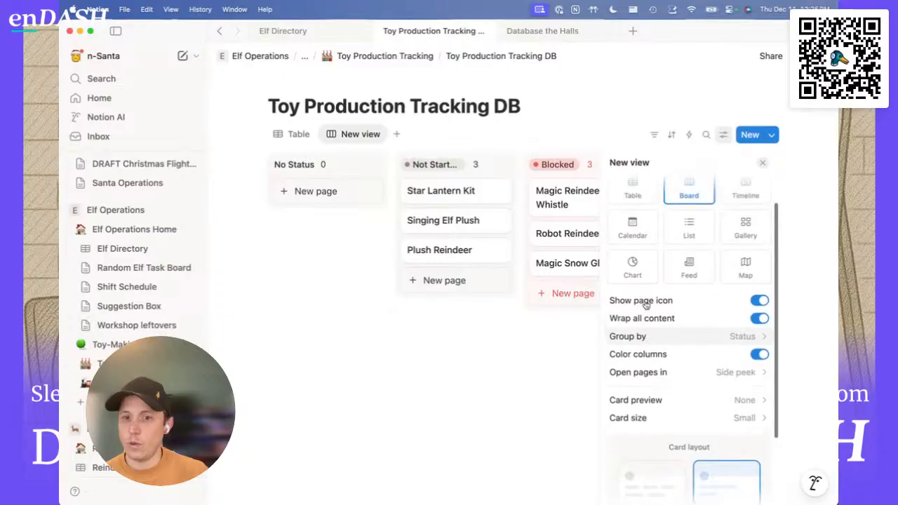
{"action": "left_click", "coordinate": [644, 374]}
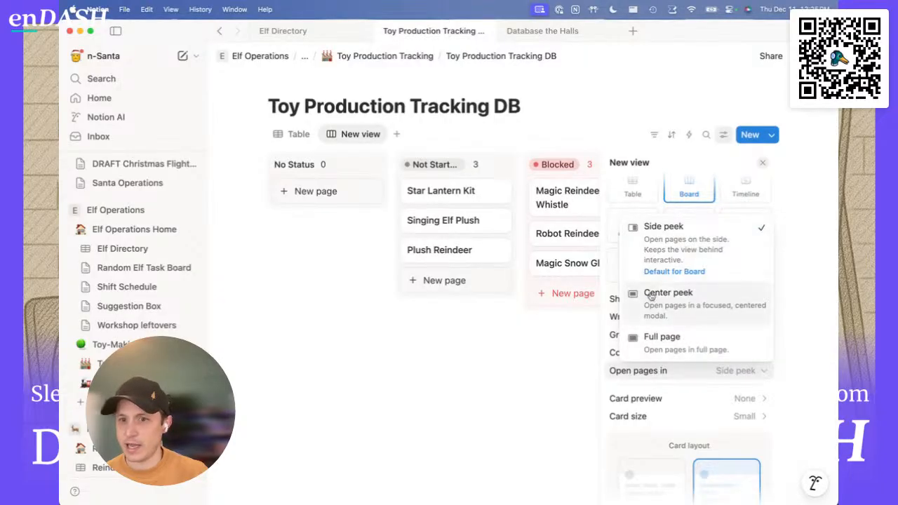
{"action": "left_click", "coordinate": [769, 405]}
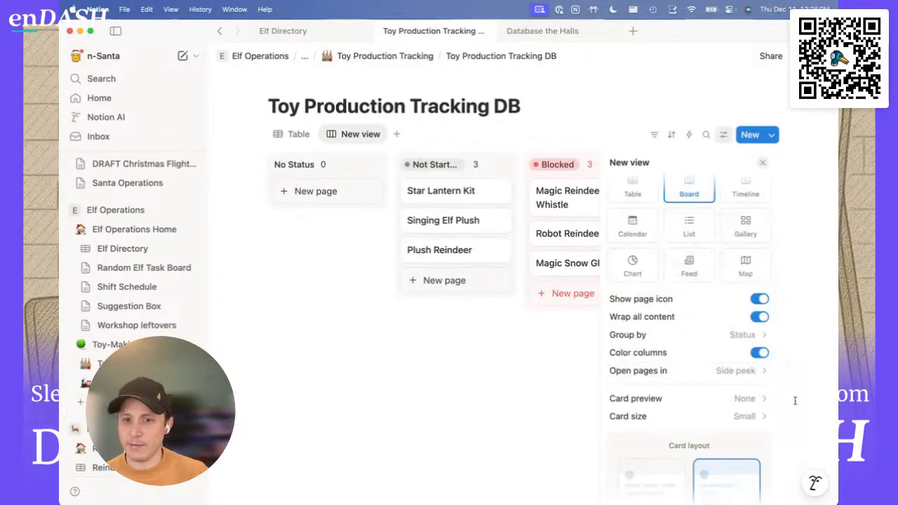
Step: Finish setting up the Tracker board view and close its view settings
{"action": "scroll", "coordinate": [723, 402], "scroll_direction": "down", "scroll_amount": 3}
{"action": "left_click", "coordinate": [689, 487]}
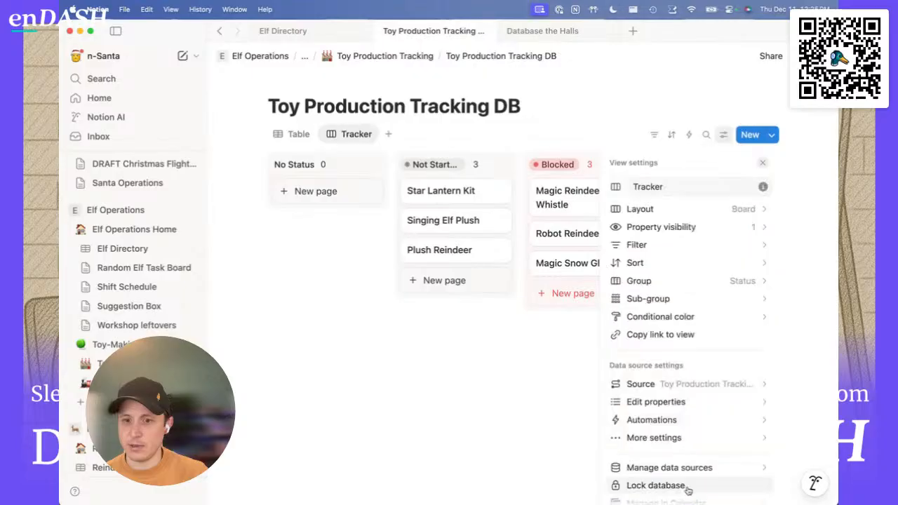
{"action": "left_click", "coordinate": [560, 383]}
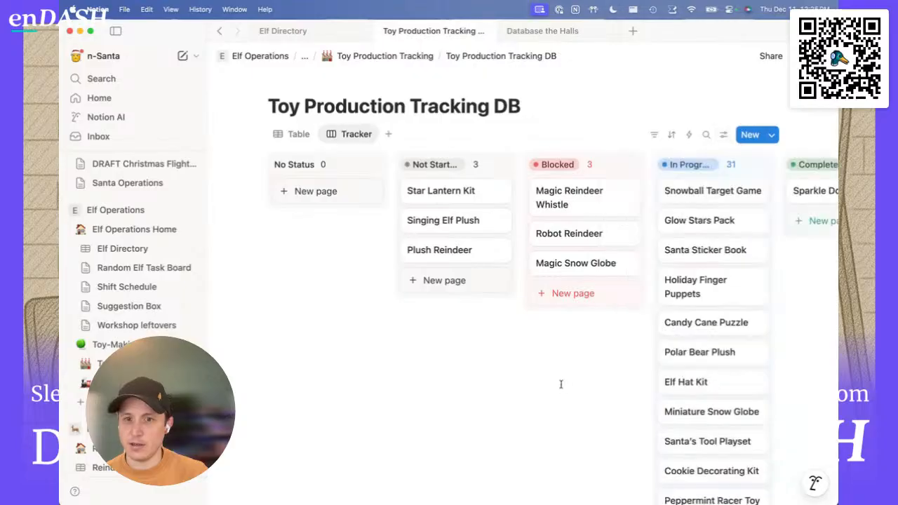
Step: View the Robot Reindeer page in side peek, center peek and full page, and return to the Tracker board with its settings closed
{"action": "left_click", "coordinate": [570, 236]}
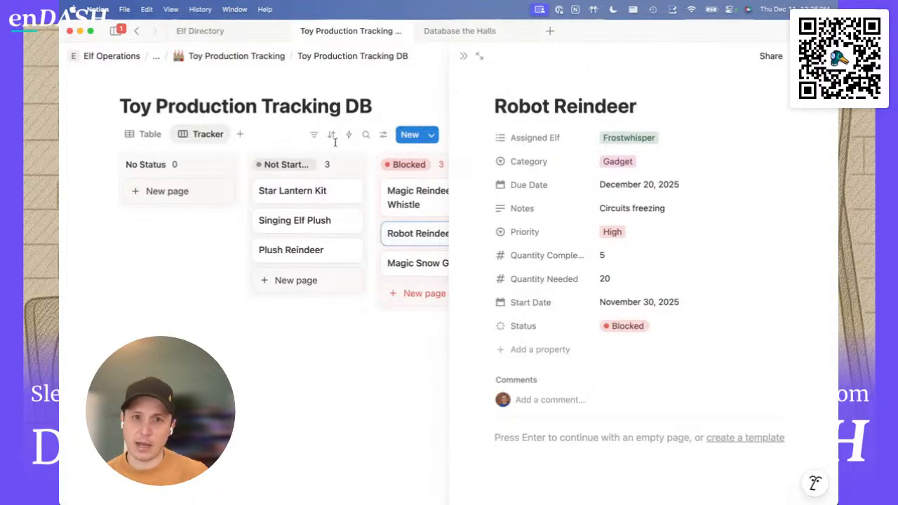
{"action": "left_click", "coordinate": [502, 57]}
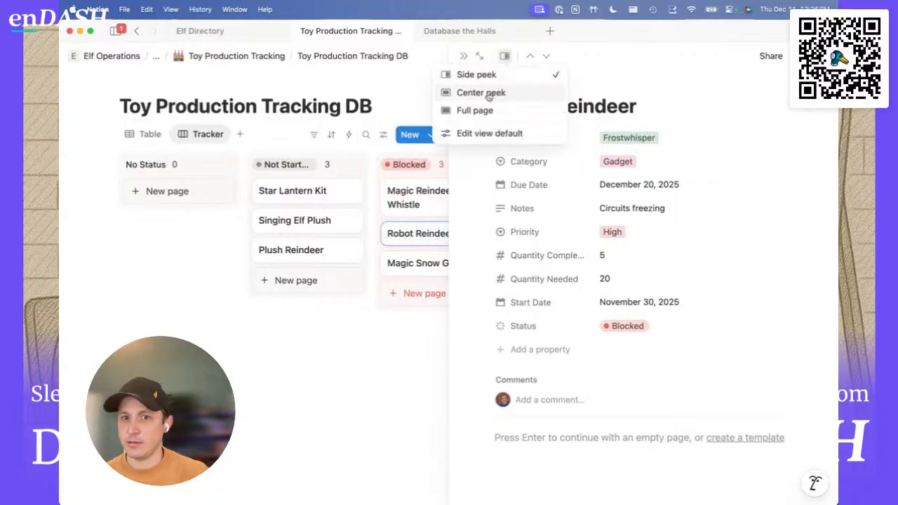
{"action": "left_click", "coordinate": [485, 96]}
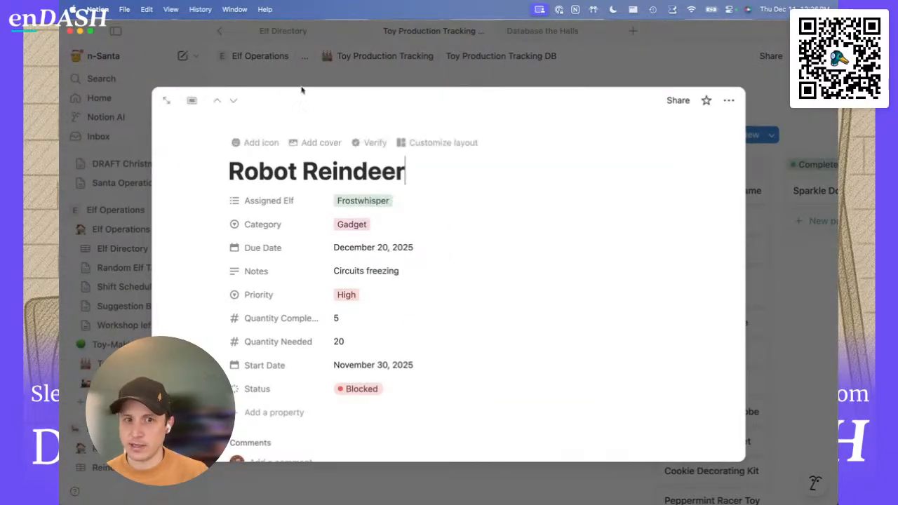
{"action": "left_click", "coordinate": [191, 101]}
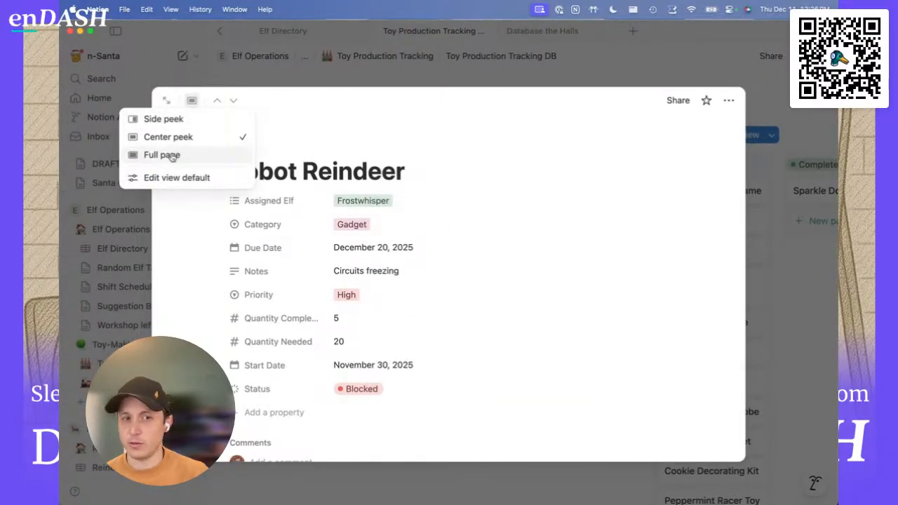
{"action": "left_click", "coordinate": [172, 153]}
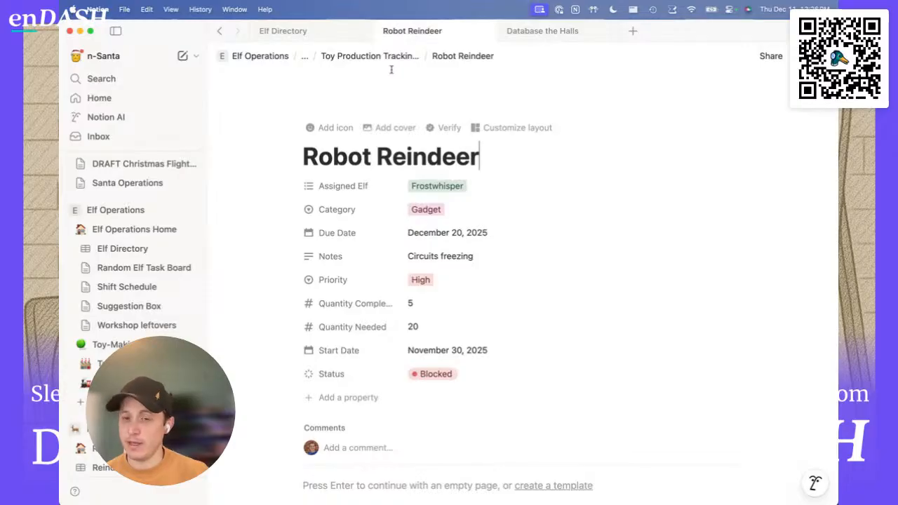
{"action": "left_click", "coordinate": [388, 57]}
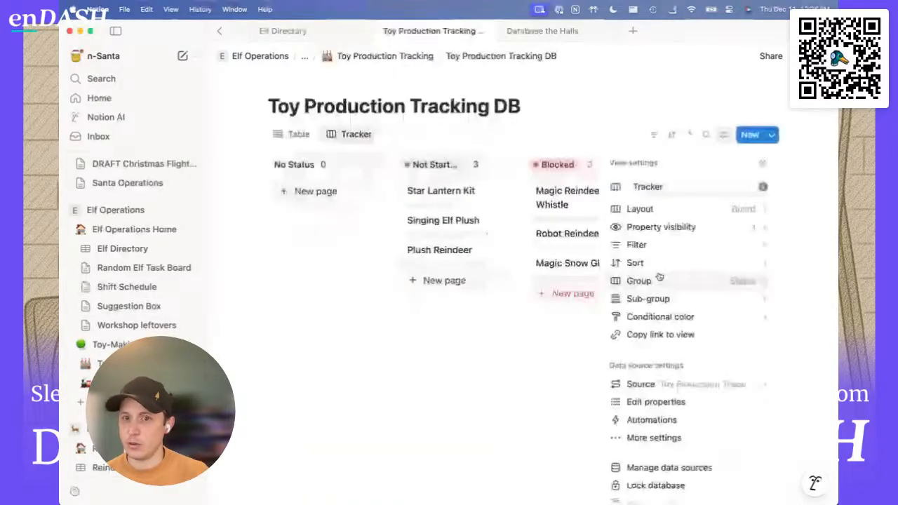
{"action": "left_click", "coordinate": [722, 136]}
{"action": "scroll", "coordinate": [463, 354], "scroll_direction": "right", "scroll_amount": 2}
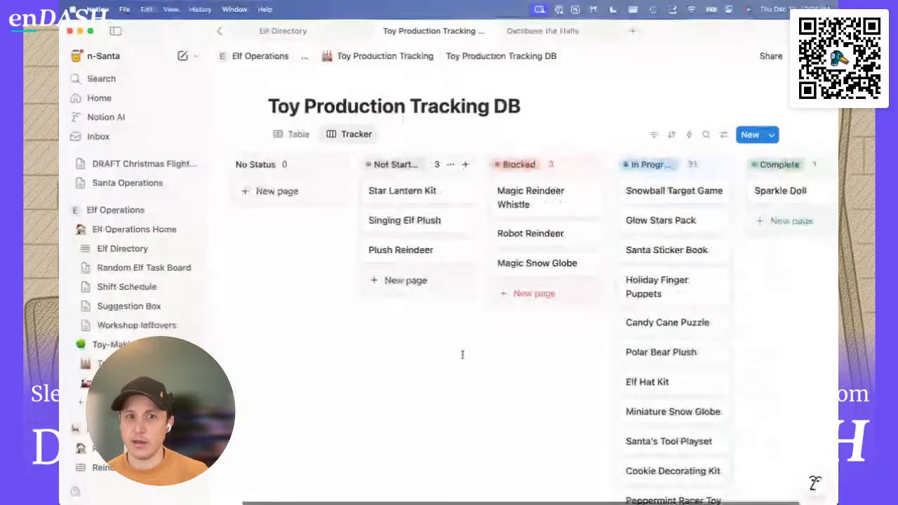
{"action": "scroll", "coordinate": [463, 354], "scroll_direction": "left", "scroll_amount": 1}
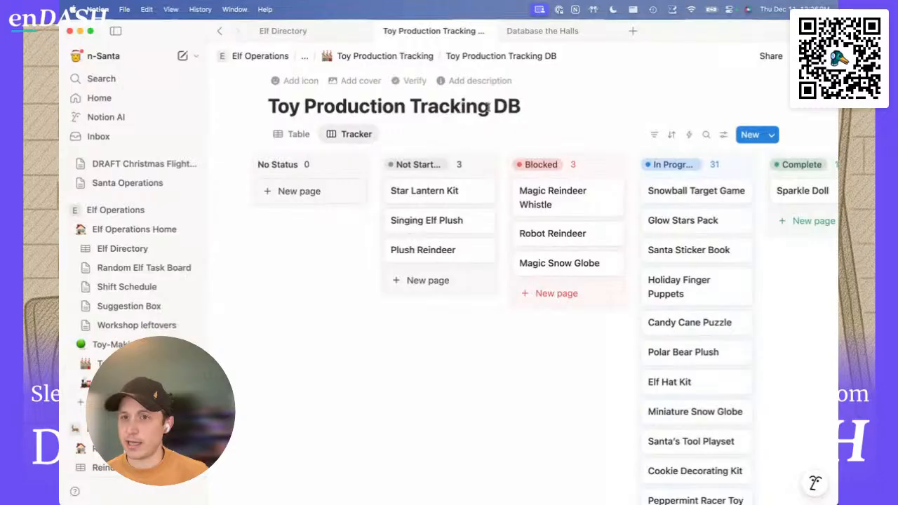
Step: Try the Timeline and Calendar layouts on the Tracker view and switch it back to Board
{"action": "left_click", "coordinate": [723, 136]}
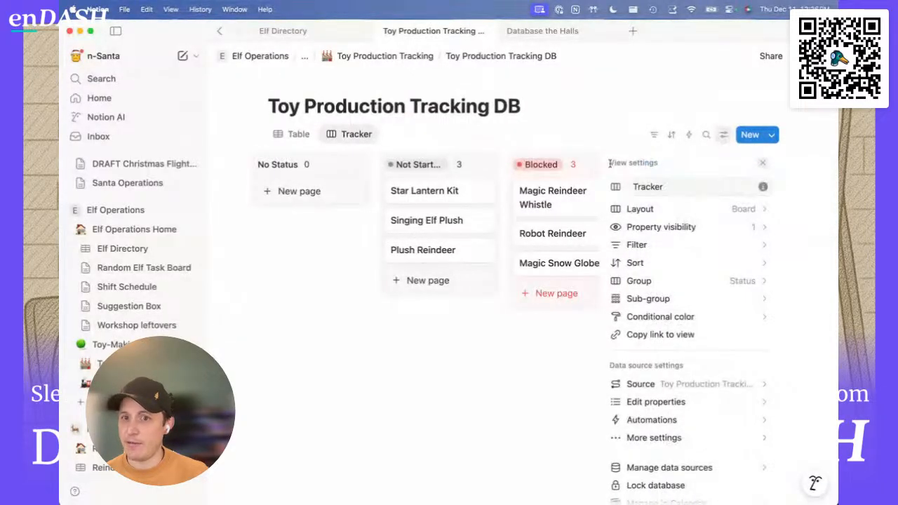
{"action": "left_click", "coordinate": [639, 210]}
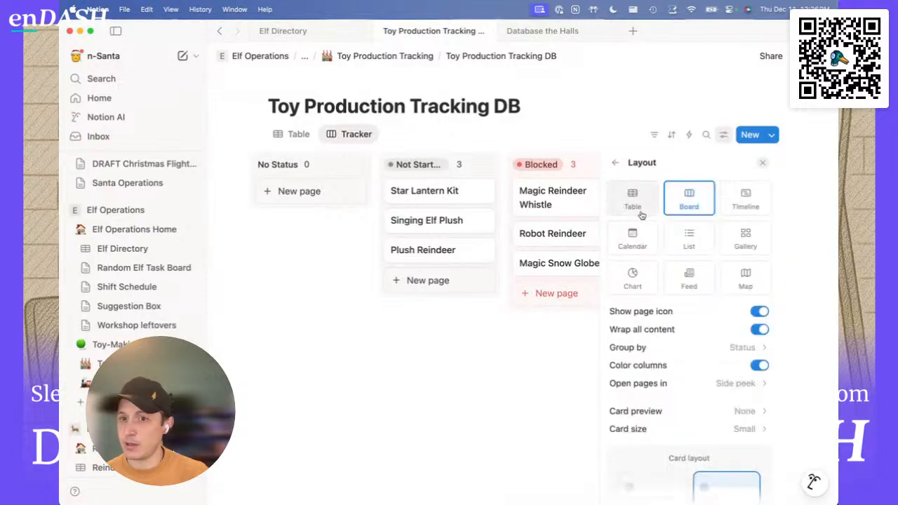
{"action": "left_click", "coordinate": [743, 208]}
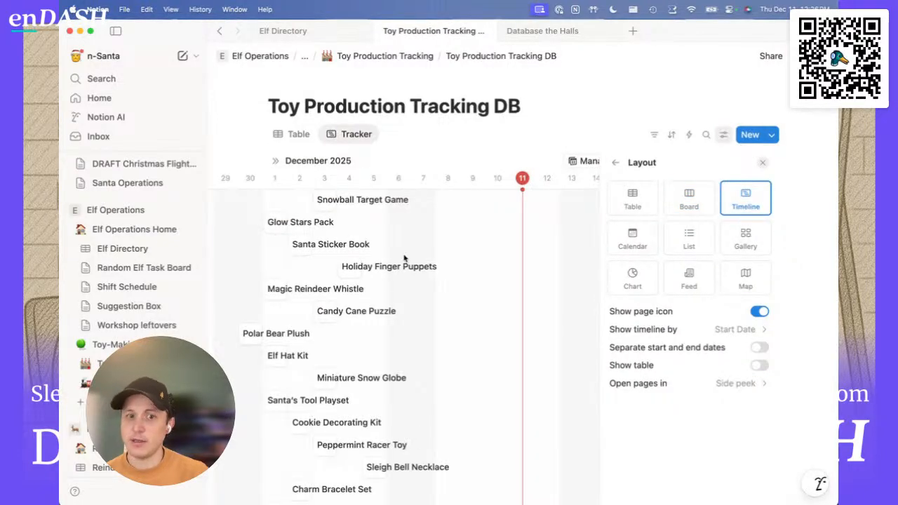
{"action": "left_click", "coordinate": [640, 238]}
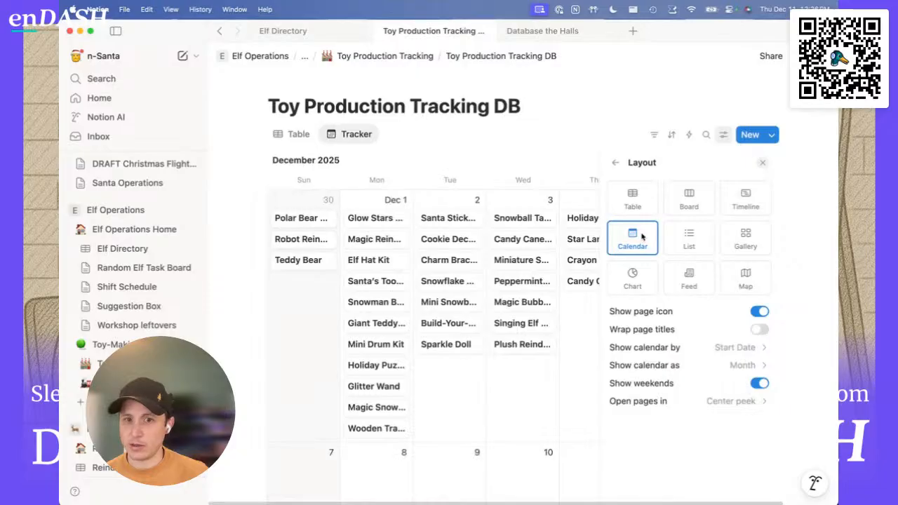
{"action": "left_click", "coordinate": [690, 204]}
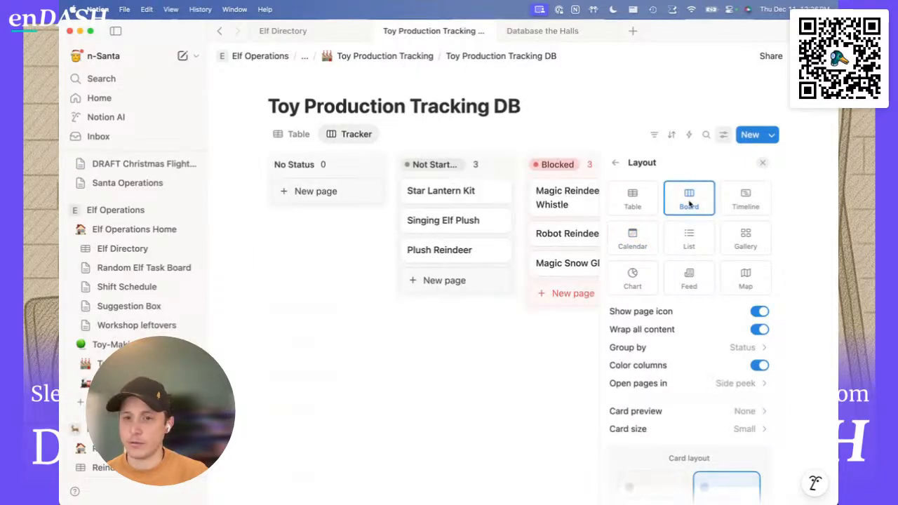
{"action": "left_click", "coordinate": [615, 163]}
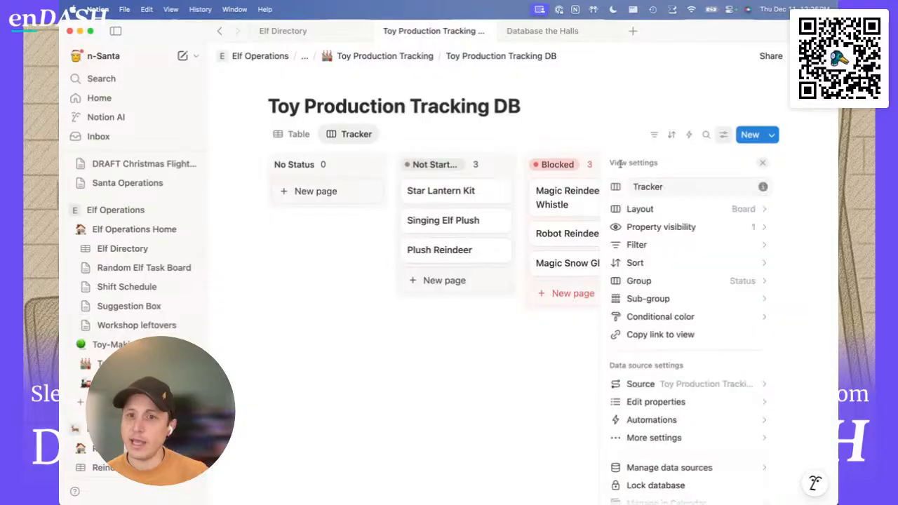
Step: Show the Assigned Elf and Priority properties on the Tracker board's cards
{"action": "left_click", "coordinate": [649, 230]}
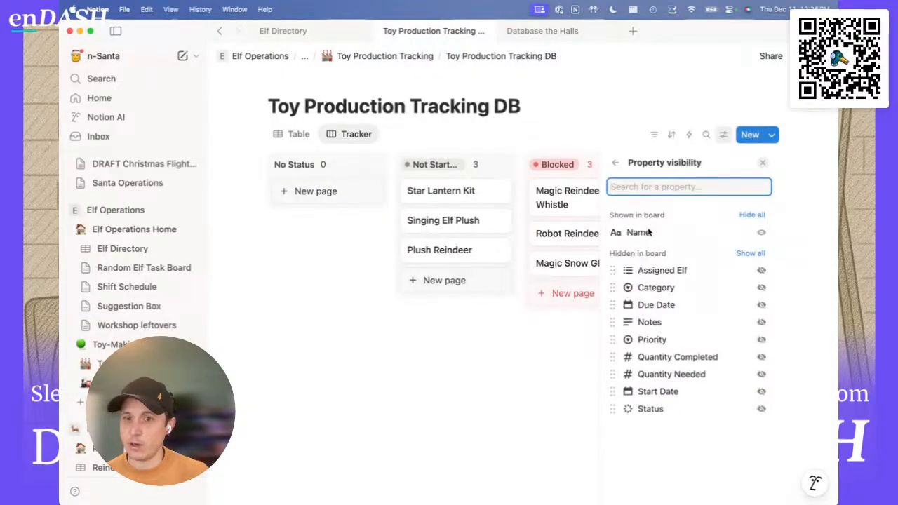
{"action": "left_click", "coordinate": [761, 270]}
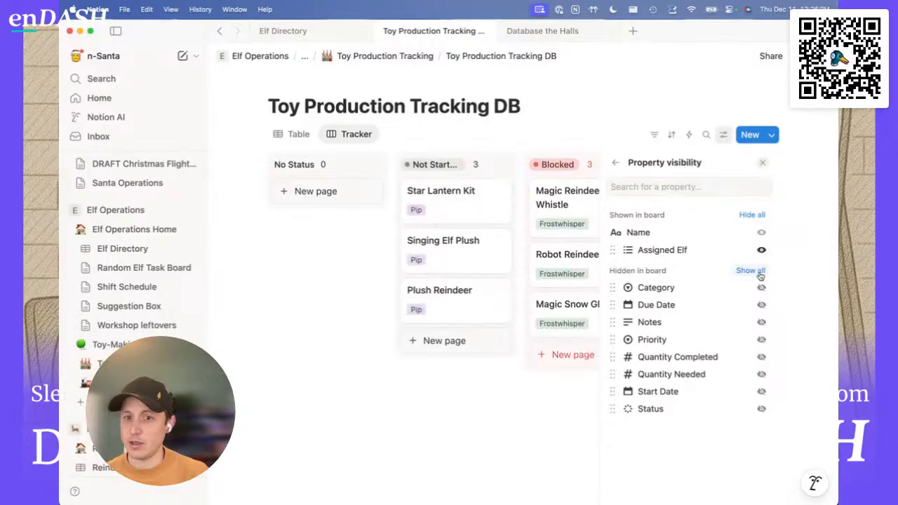
{"action": "left_click", "coordinate": [761, 339]}
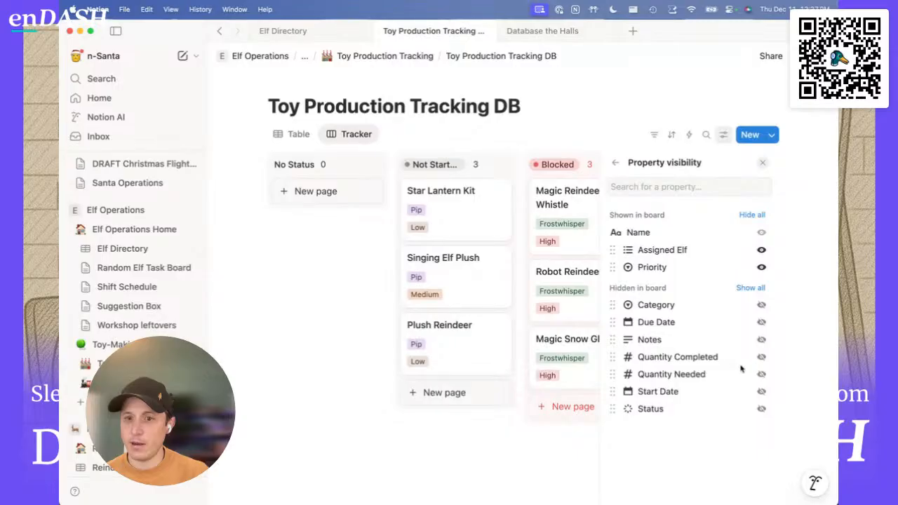
{"action": "left_click", "coordinate": [614, 163]}
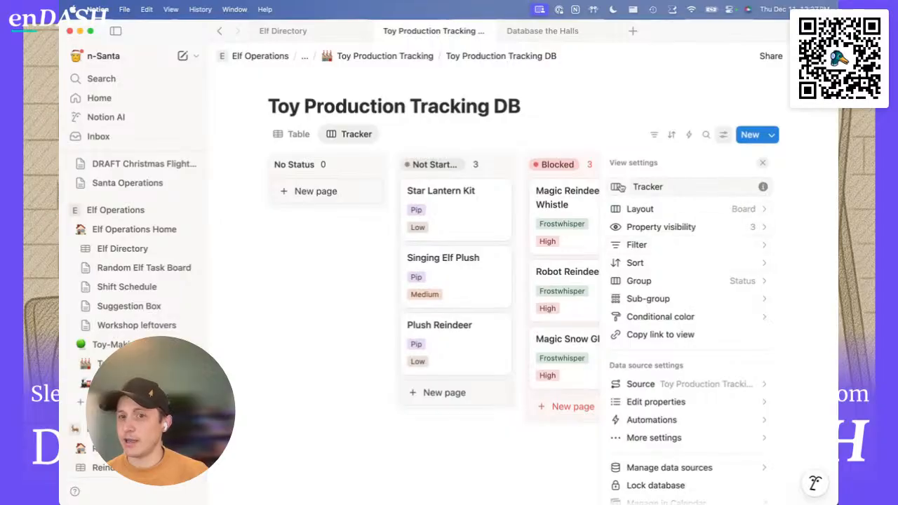
Step: Try grouping the Tracker board by Assigned Elf and by Priority
{"action": "left_click", "coordinate": [645, 281]}
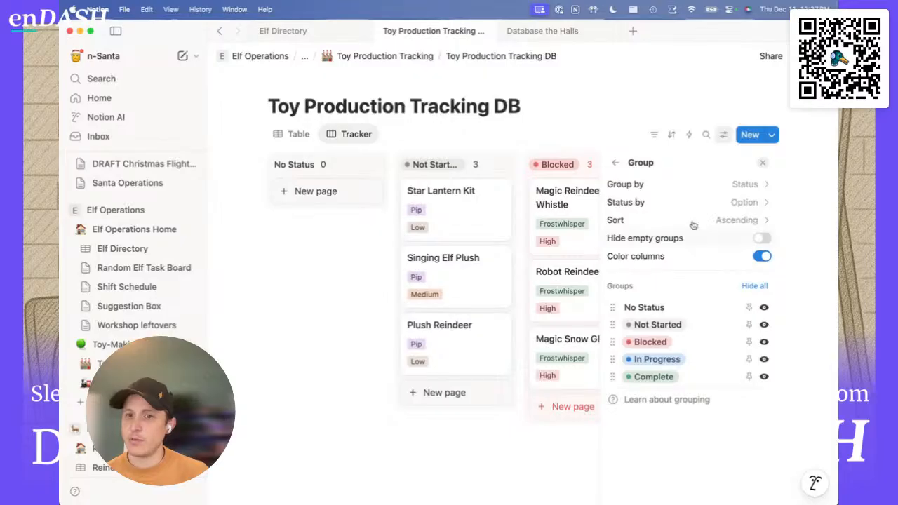
{"action": "left_click", "coordinate": [700, 185]}
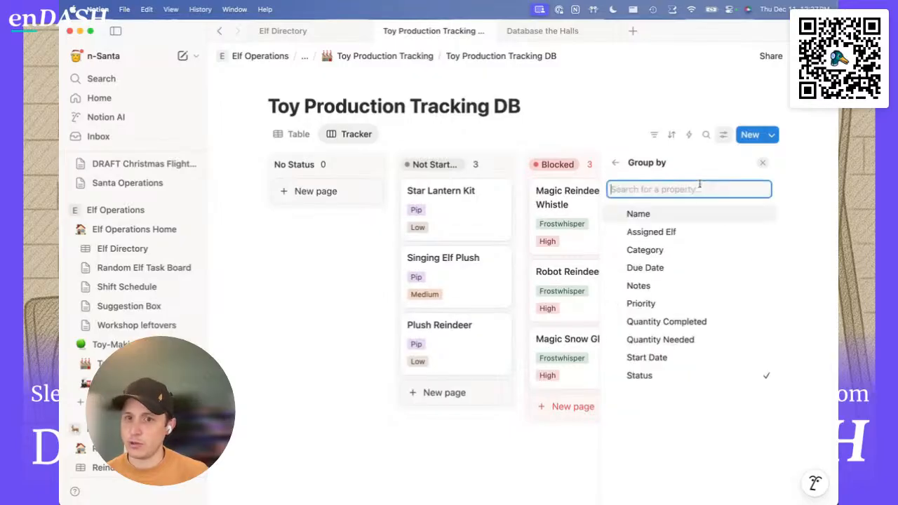
{"action": "left_click", "coordinate": [656, 233]}
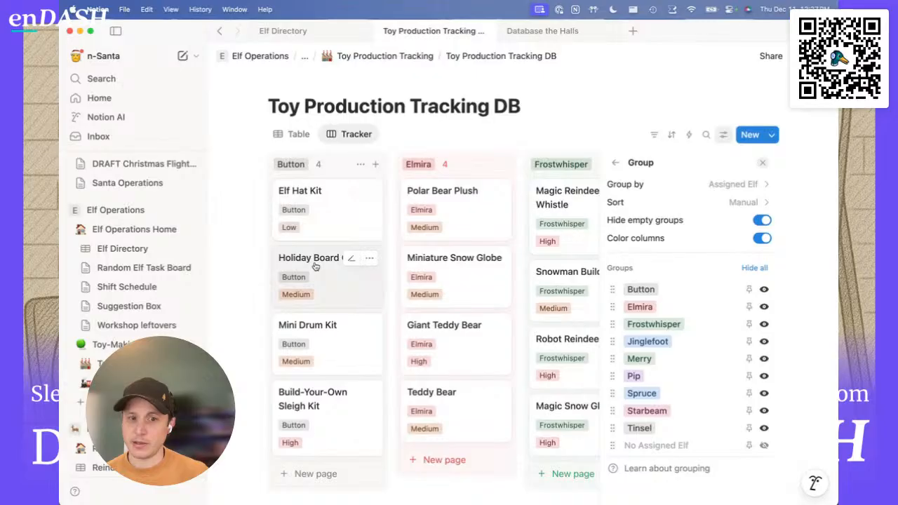
{"action": "left_click", "coordinate": [680, 185]}
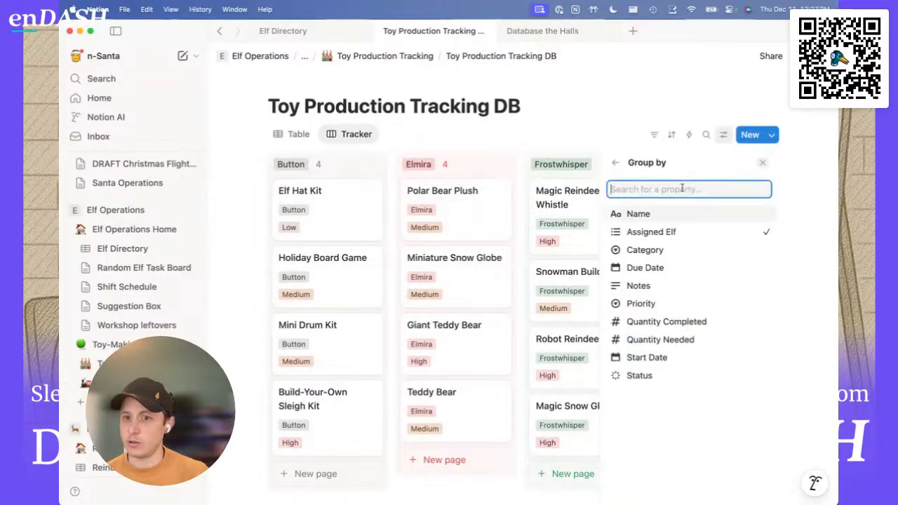
{"action": "left_click", "coordinate": [654, 303]}
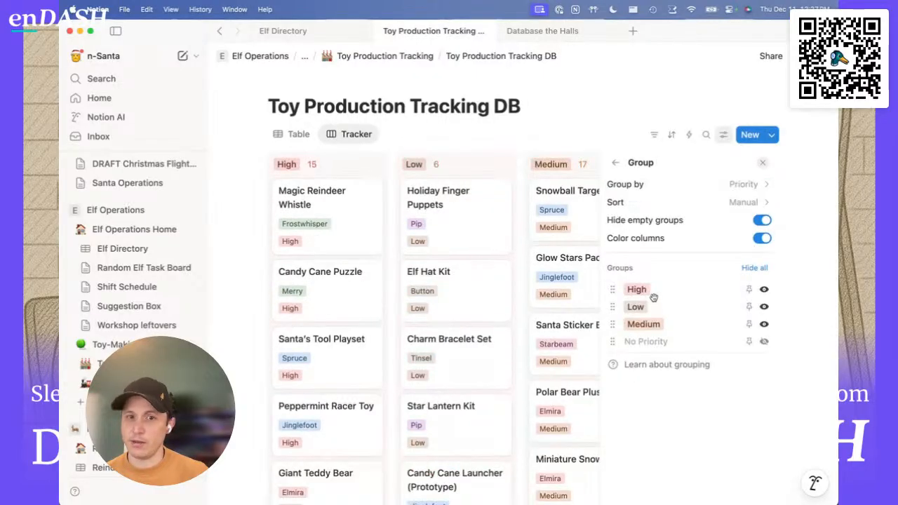
Step: Group the Tracker board by Status, using status groups instead of individual options, and close the view settings
{"action": "left_click", "coordinate": [640, 185]}
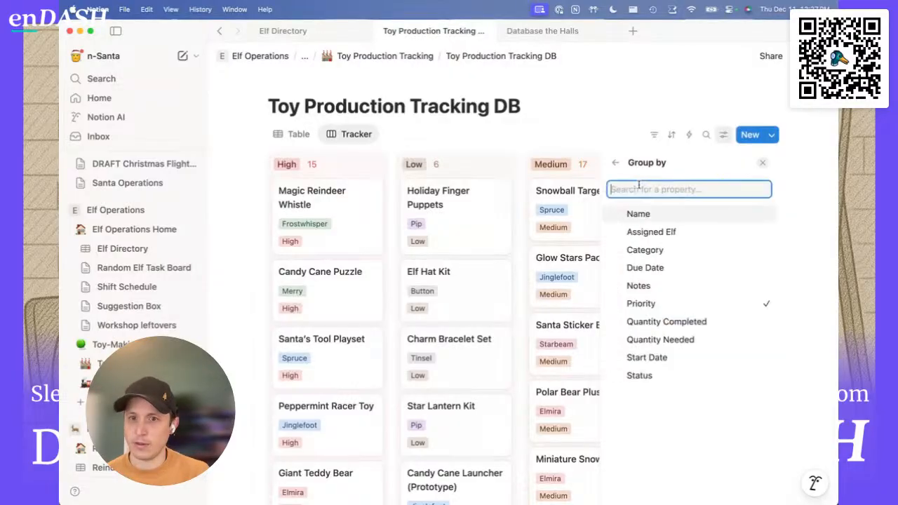
{"action": "left_click", "coordinate": [640, 375]}
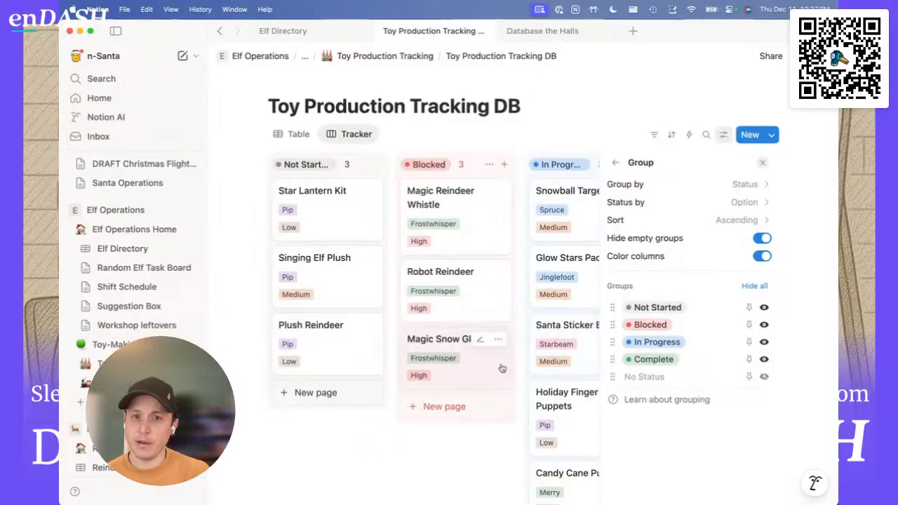
{"action": "left_click", "coordinate": [675, 202]}
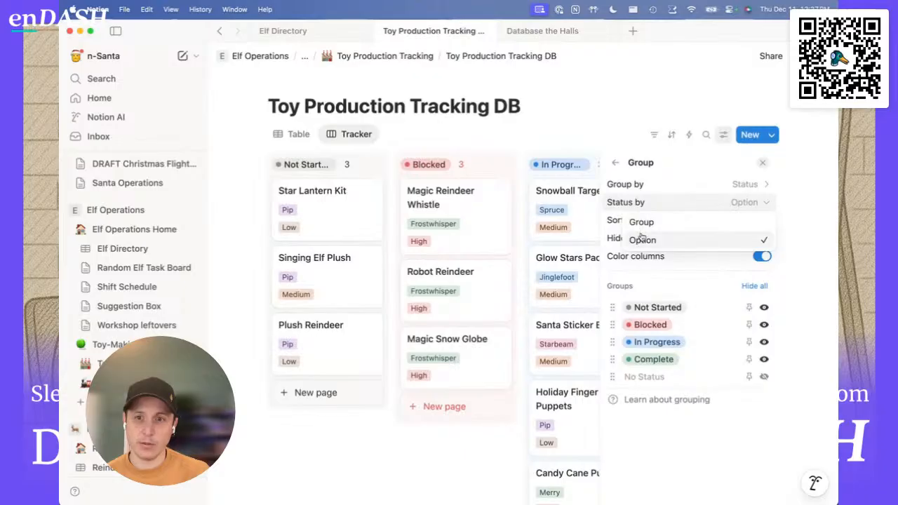
{"action": "left_click", "coordinate": [805, 215]}
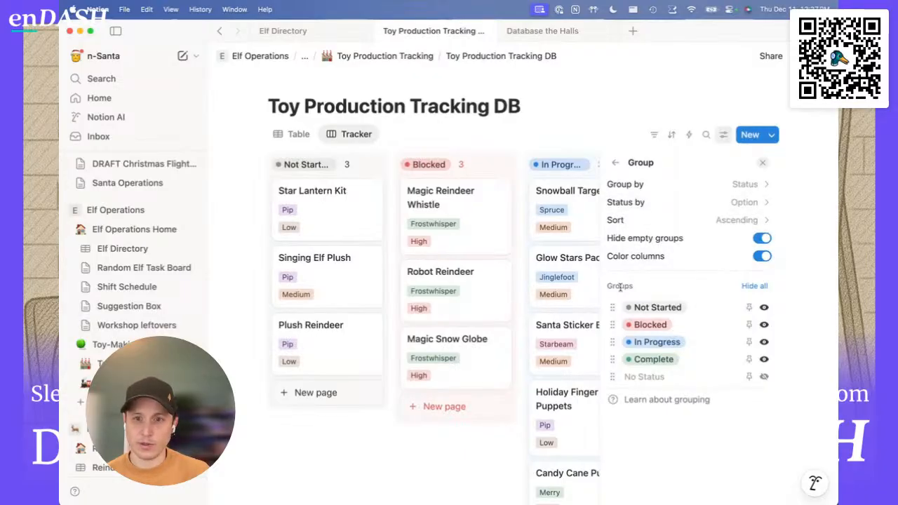
{"action": "left_click", "coordinate": [646, 202]}
{"action": "left_click", "coordinate": [651, 221]}
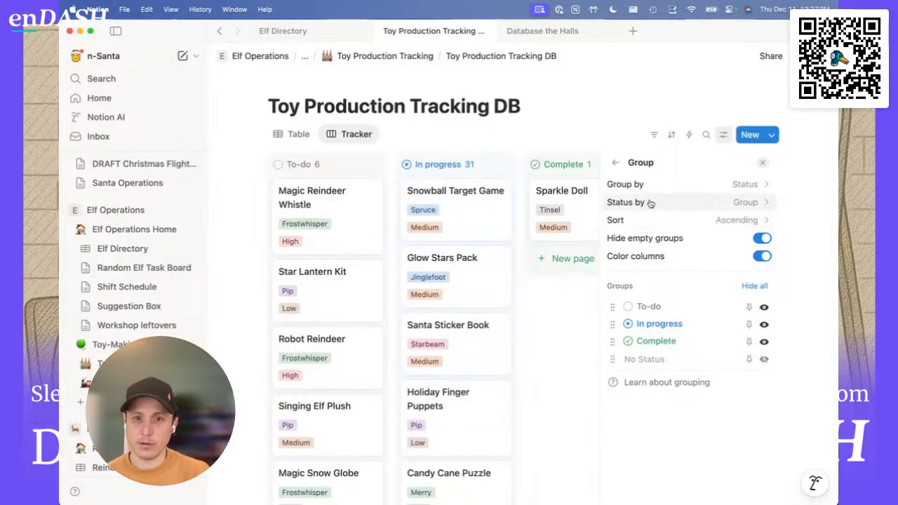
{"action": "mouse_move", "coordinate": [639, 359]}
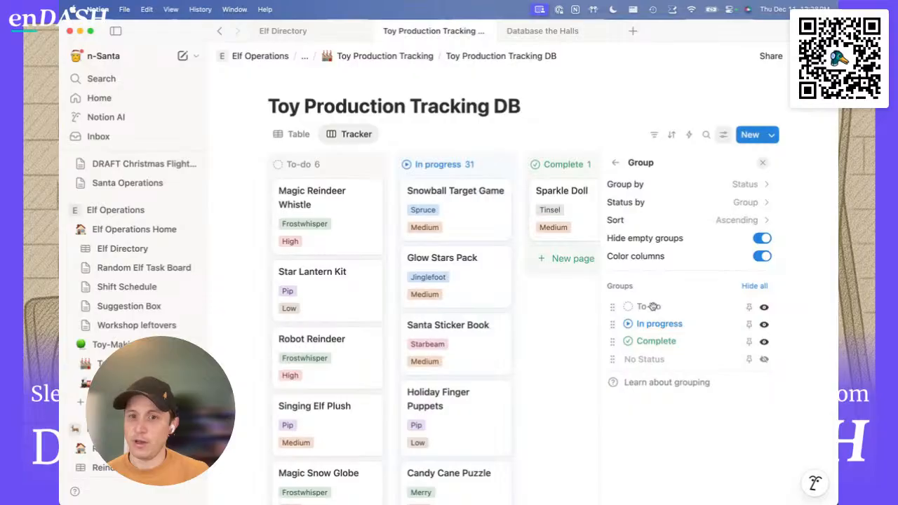
{"action": "left_click", "coordinate": [614, 162]}
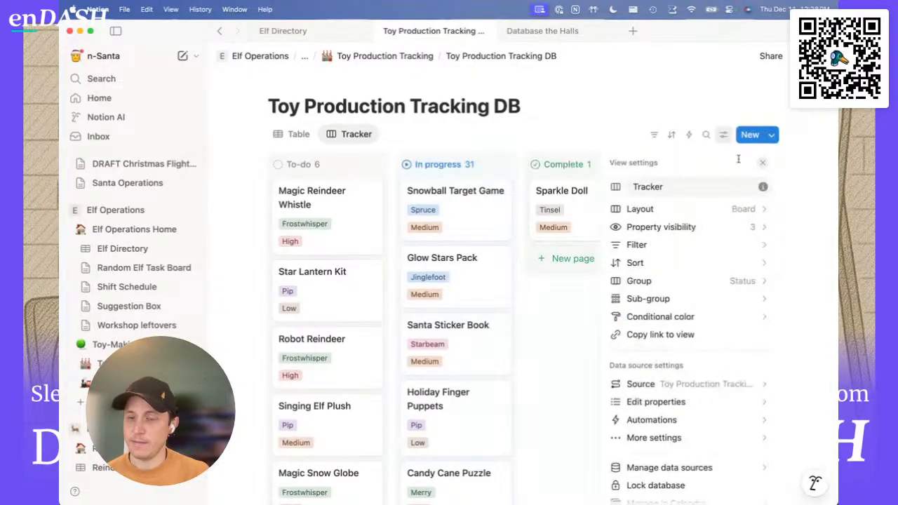
{"action": "left_click", "coordinate": [761, 165]}
Step: Add an "In QA" option to the Status property's In progress group and place it after In Progress
{"action": "left_click", "coordinate": [723, 134]}
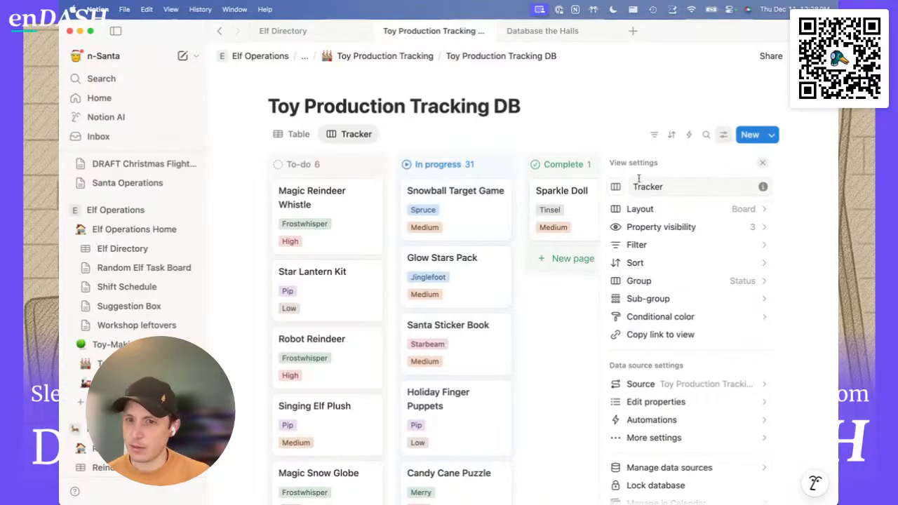
{"action": "left_click", "coordinate": [655, 402]}
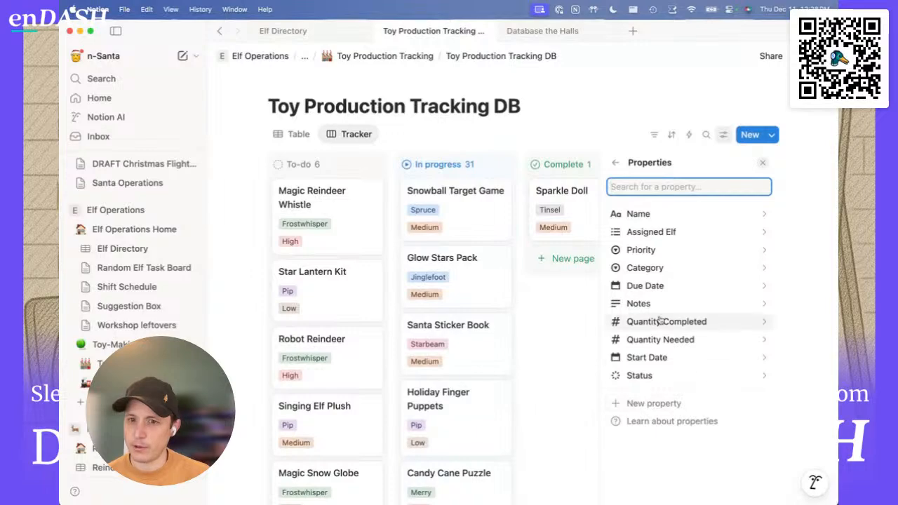
{"action": "left_click", "coordinate": [646, 375]}
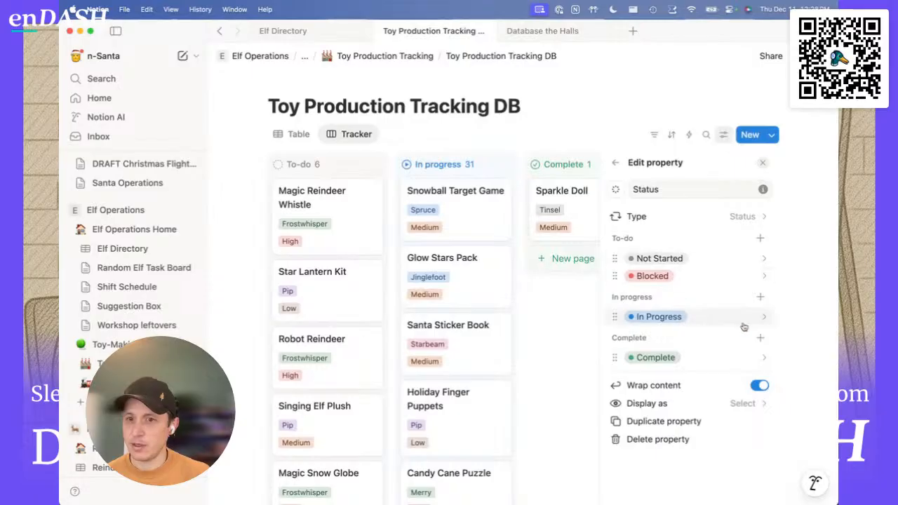
{"action": "left_click", "coordinate": [761, 299]}
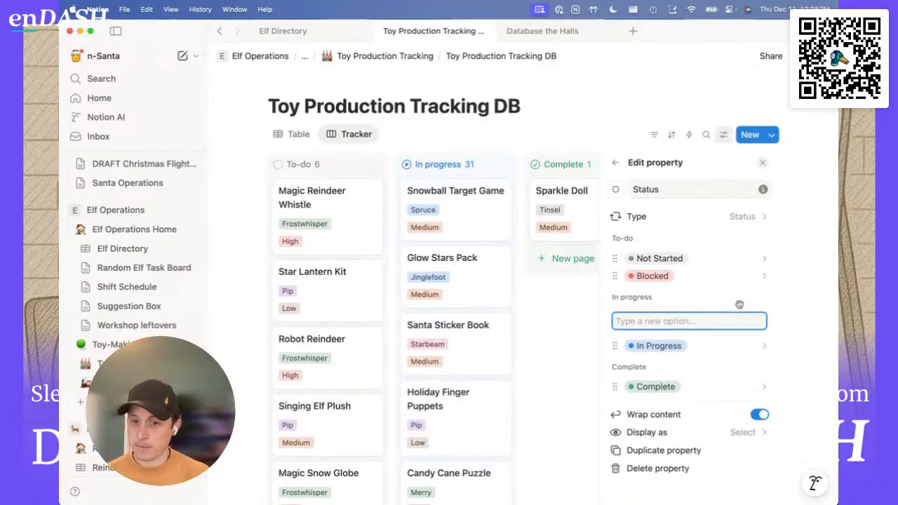
{"action": "type", "text": "In QA"}
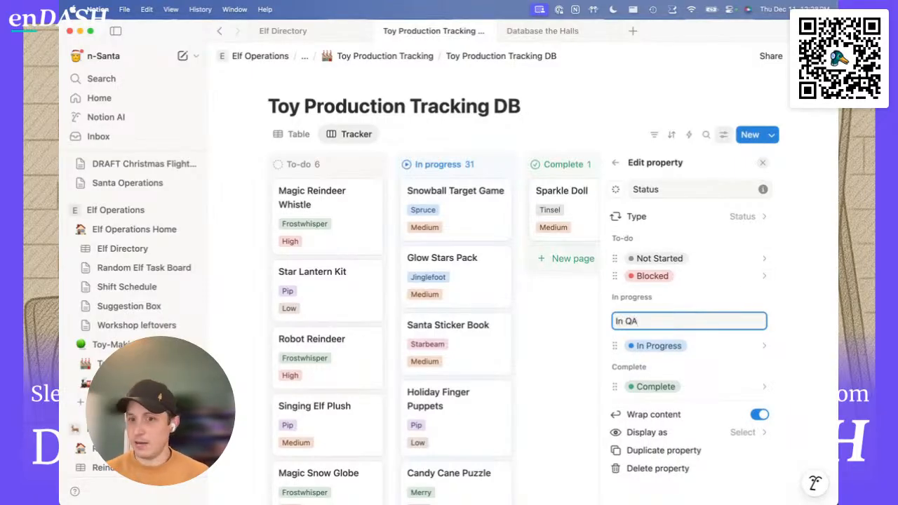
{"action": "key", "text": "Return"}
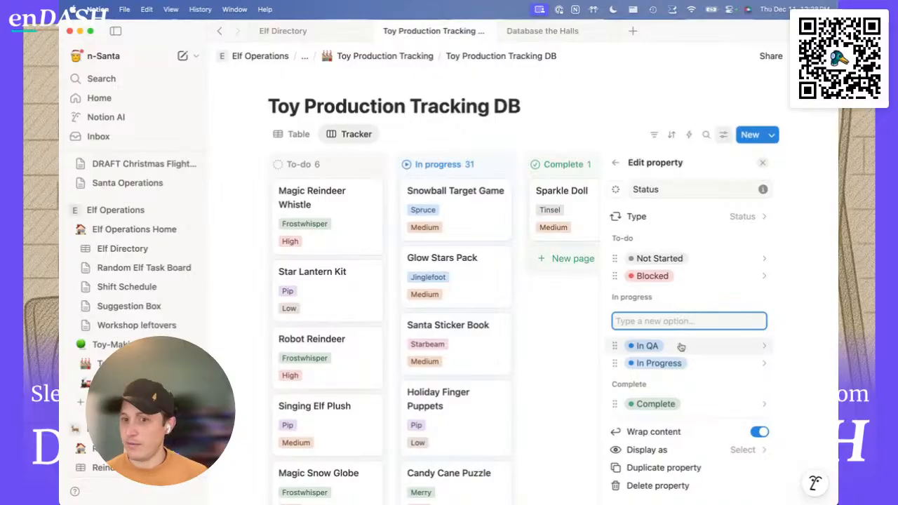
{"action": "left_click_drag", "start_coordinate": [615, 345], "coordinate": [617, 365]}
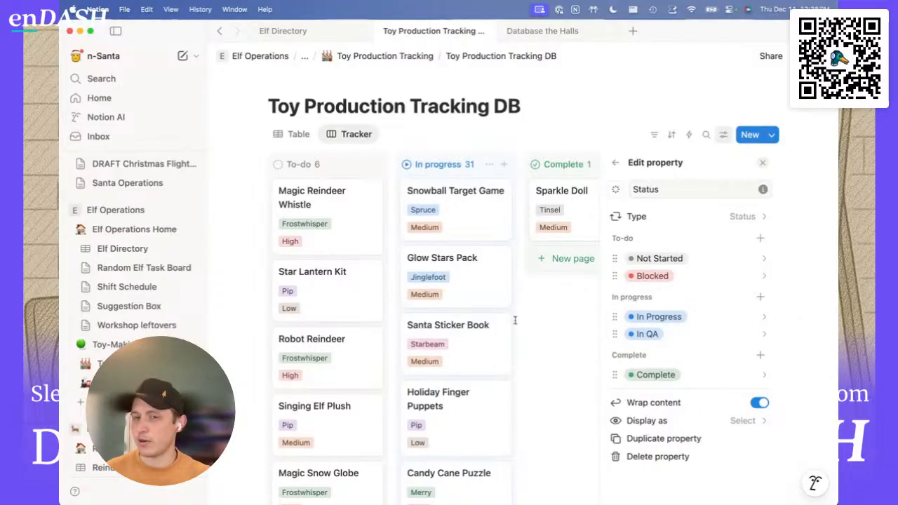
{"action": "left_click", "coordinate": [547, 334]}
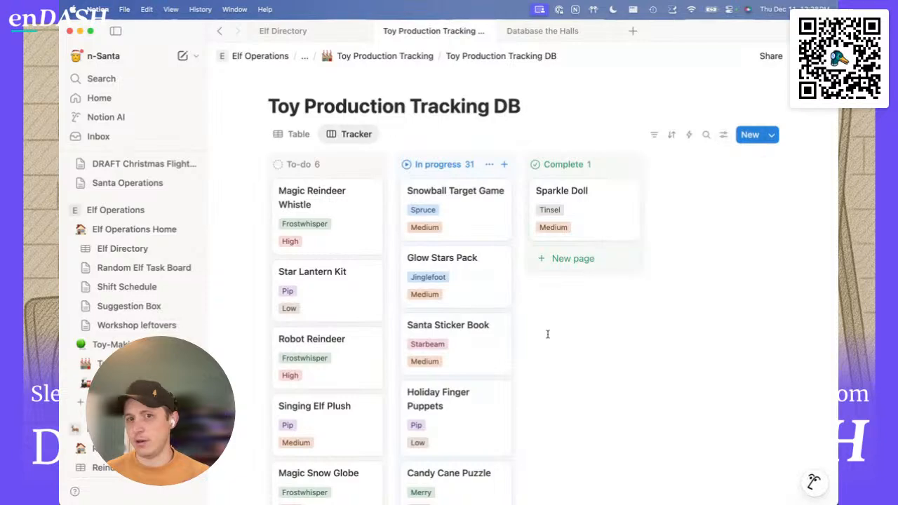
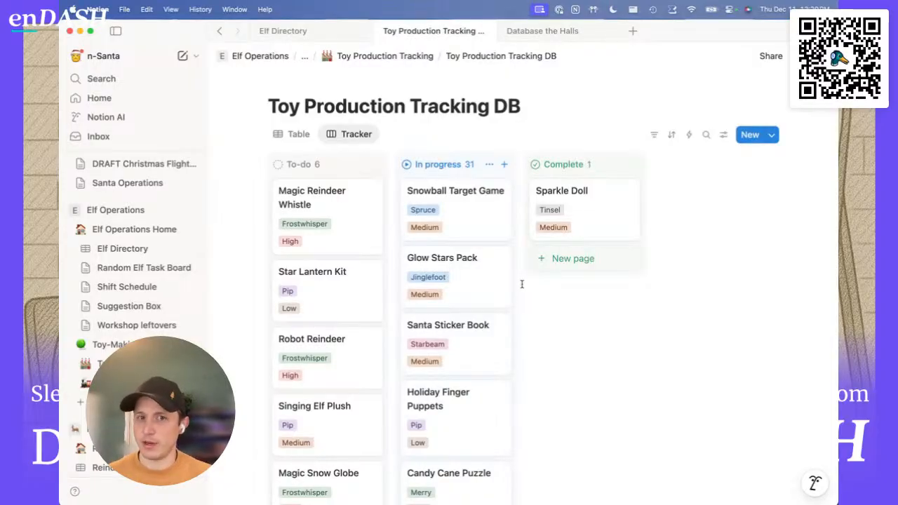
Step: Set the Tracker board's card size to Medium and close the view settings
{"action": "left_click", "coordinate": [721, 135]}
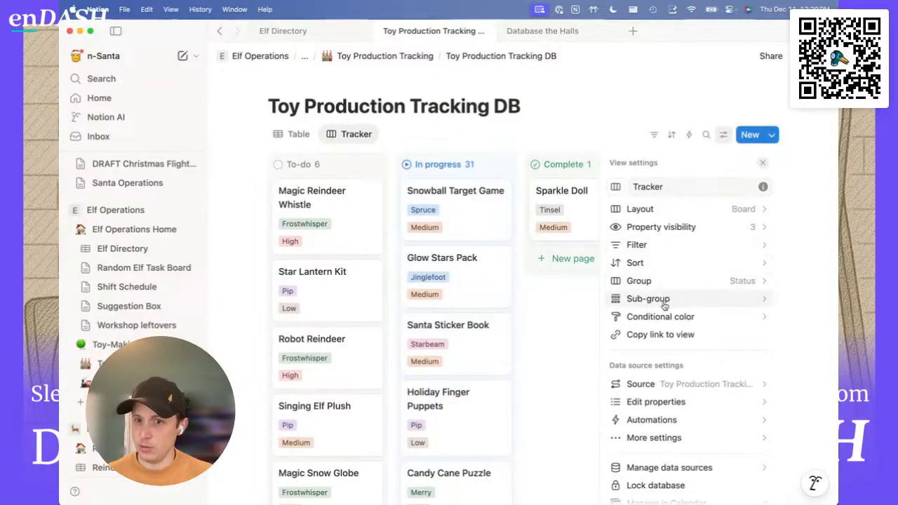
{"action": "left_click", "coordinate": [652, 209]}
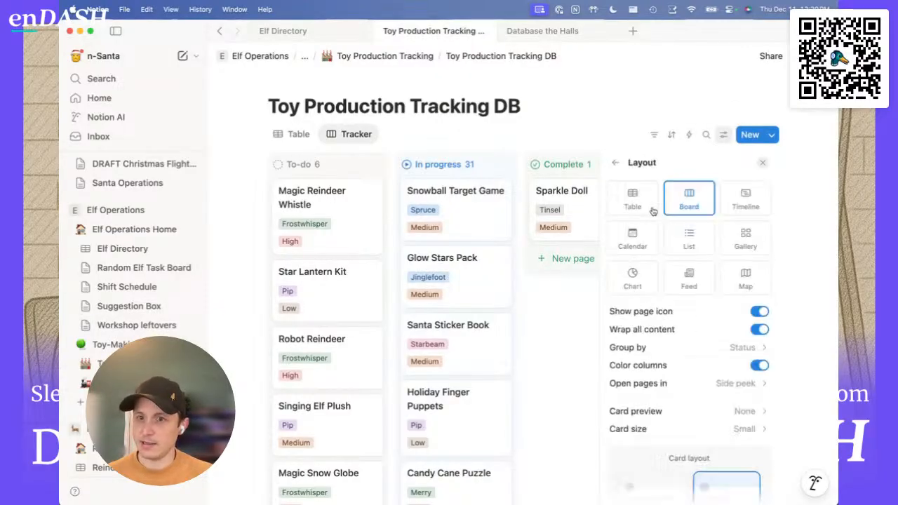
{"action": "left_click", "coordinate": [674, 428]}
{"action": "left_click", "coordinate": [665, 468]}
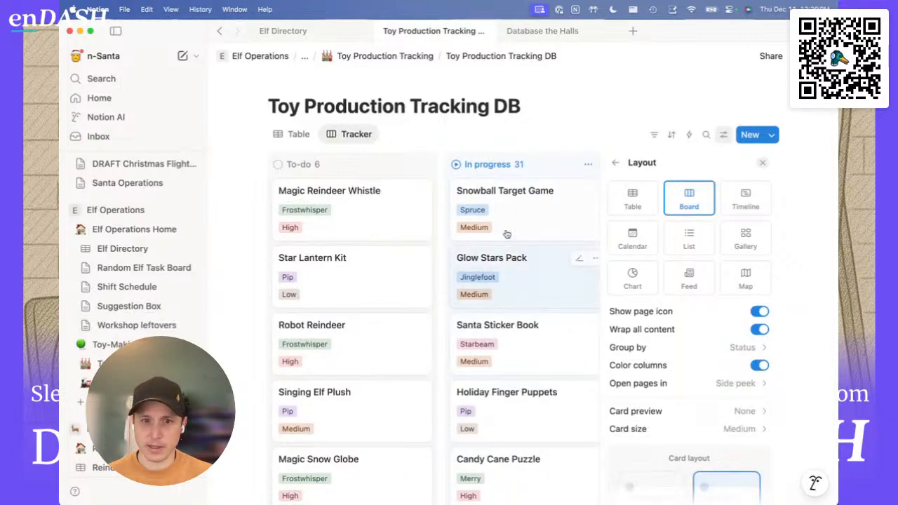
{"action": "left_click", "coordinate": [616, 162]}
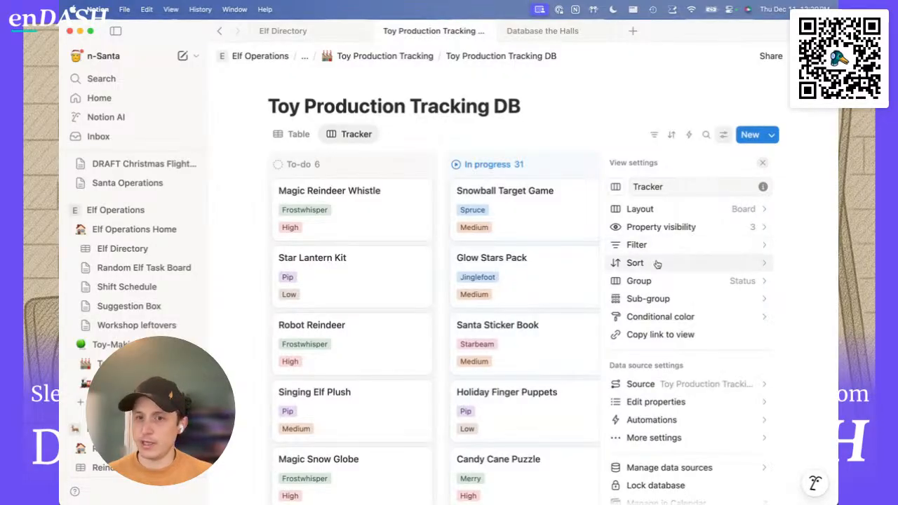
{"action": "left_click", "coordinate": [446, 144]}
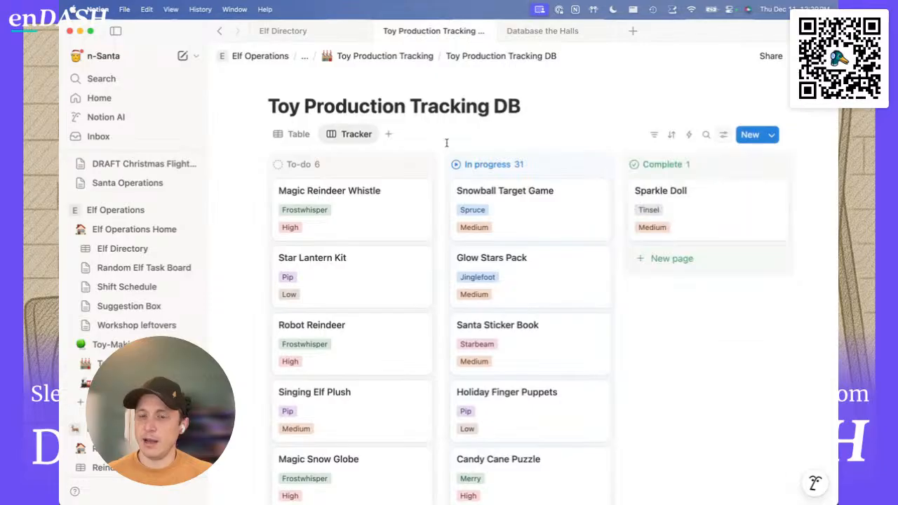
Step: Move the Category and Due Date columns ahead of Assigned Elf in the Table view
{"action": "left_click", "coordinate": [289, 135]}
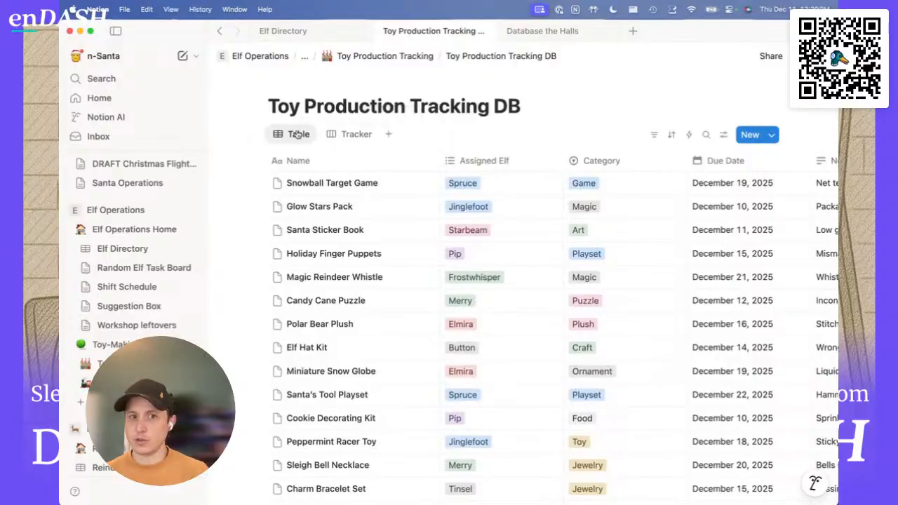
{"action": "scroll", "coordinate": [382, 239], "scroll_direction": "right", "scroll_amount": 2}
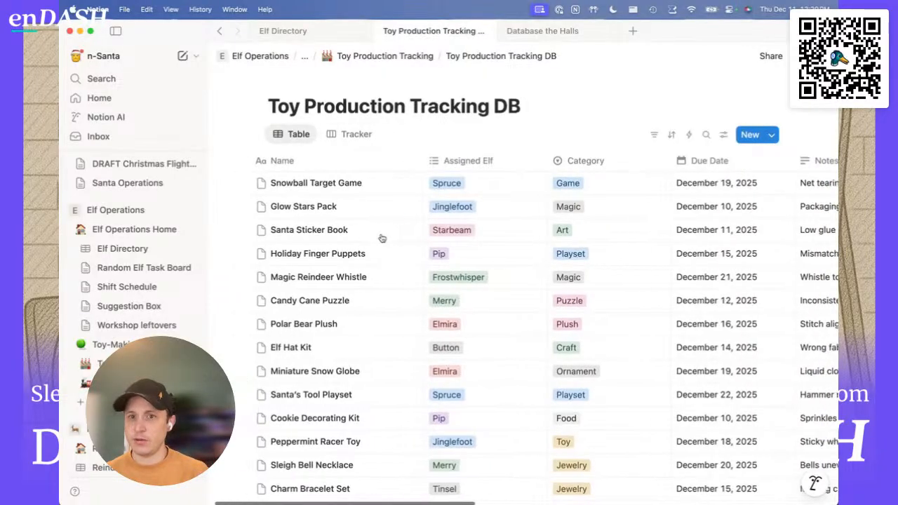
{"action": "left_click_drag", "start_coordinate": [609, 162], "coordinate": [496, 161]}
{"action": "left_click_drag", "start_coordinate": [698, 162], "coordinate": [582, 160]}
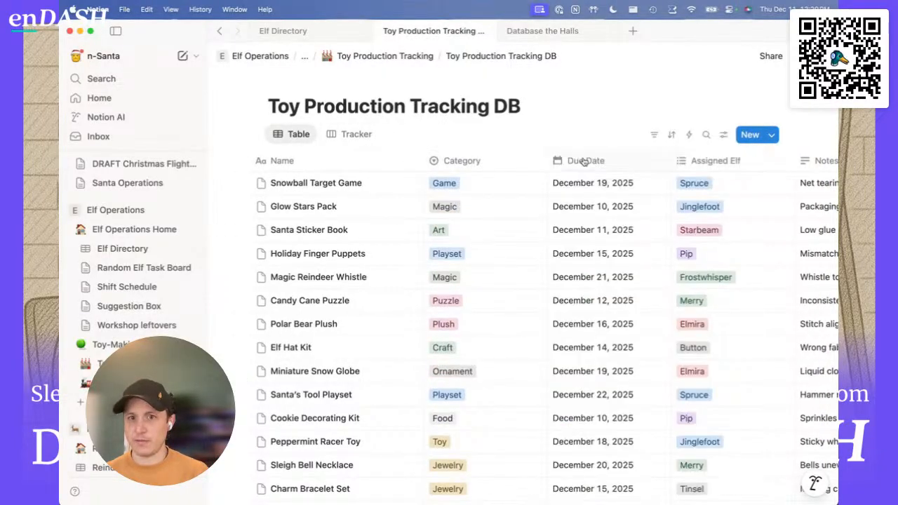
Step: Rename the Table view as "All items"
{"action": "left_click", "coordinate": [725, 138]}
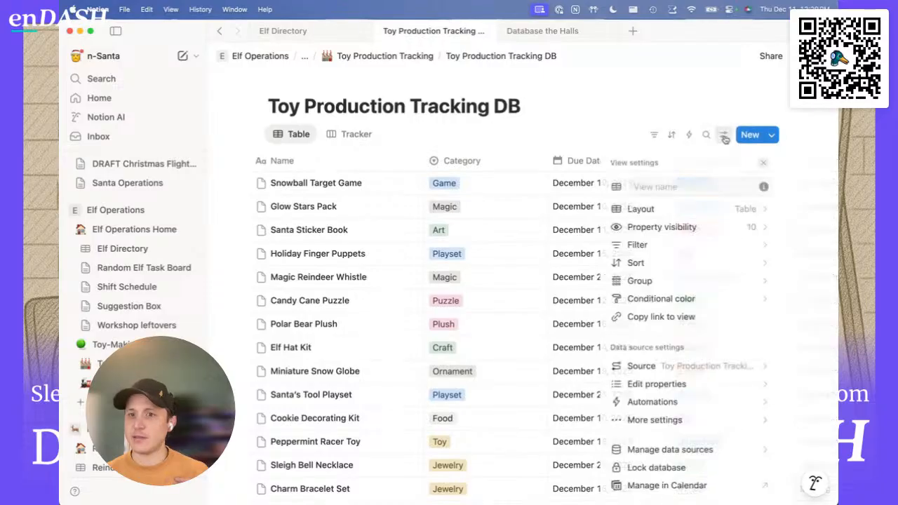
{"action": "left_click", "coordinate": [653, 187]}
{"action": "type", "text": "All"}
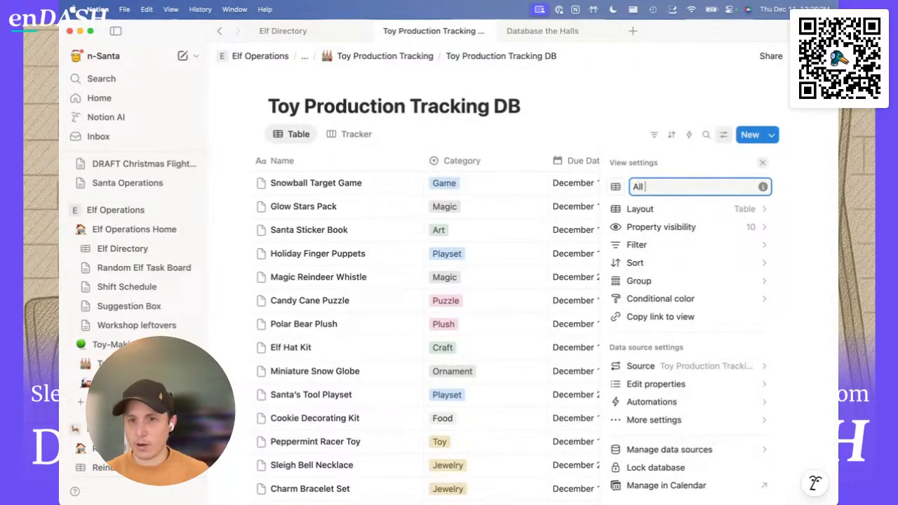
{"action": "type", "text": " items"}
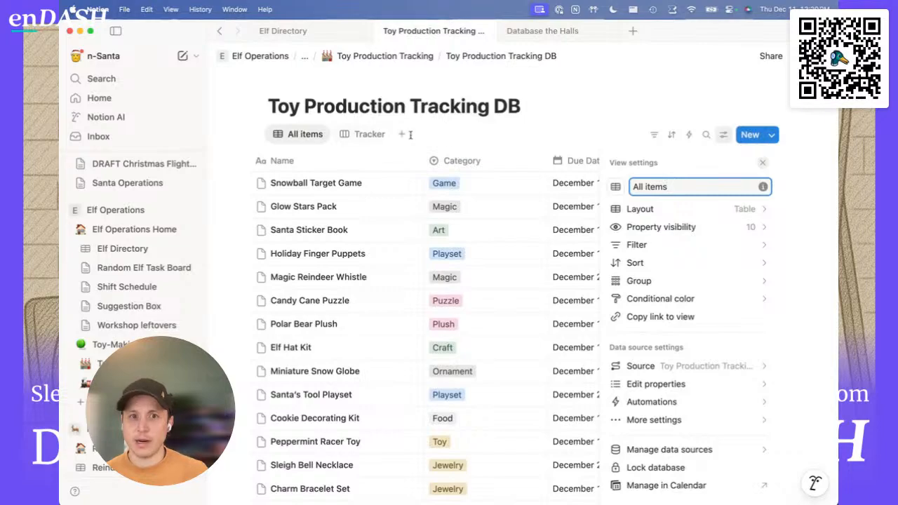
Step: Add a new table view named "In progress" to the toy production database
{"action": "left_click", "coordinate": [402, 134]}
{"action": "left_click", "coordinate": [426, 185]}
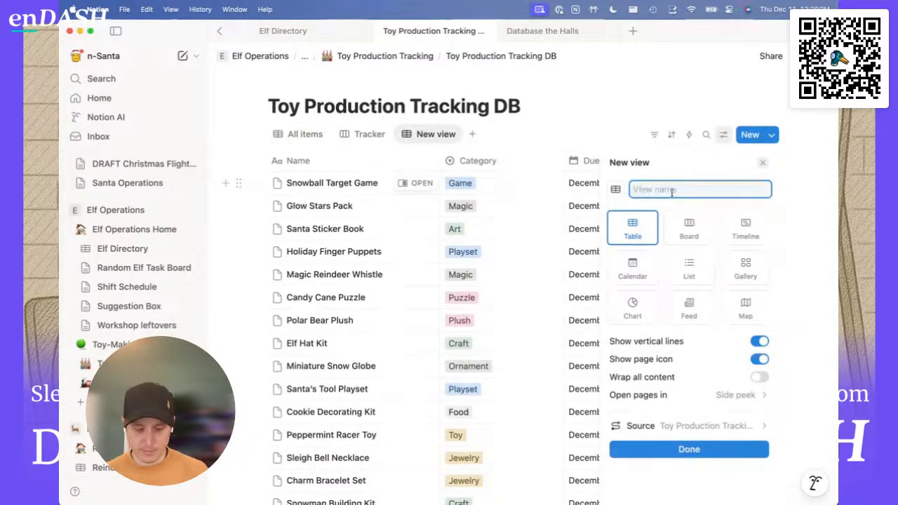
{"action": "type", "text": "I"}
{"action": "key", "text": "BackSpace"}
{"action": "key", "text": "BackSpace"}
{"action": "type", "text": "I"}
{"action": "key", "text": "BackSpace"}
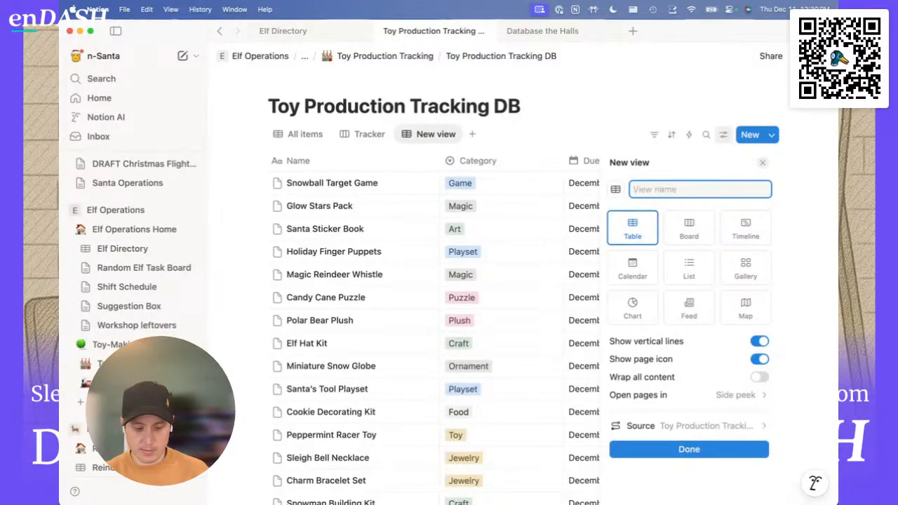
{"action": "type", "text": "In progress"}
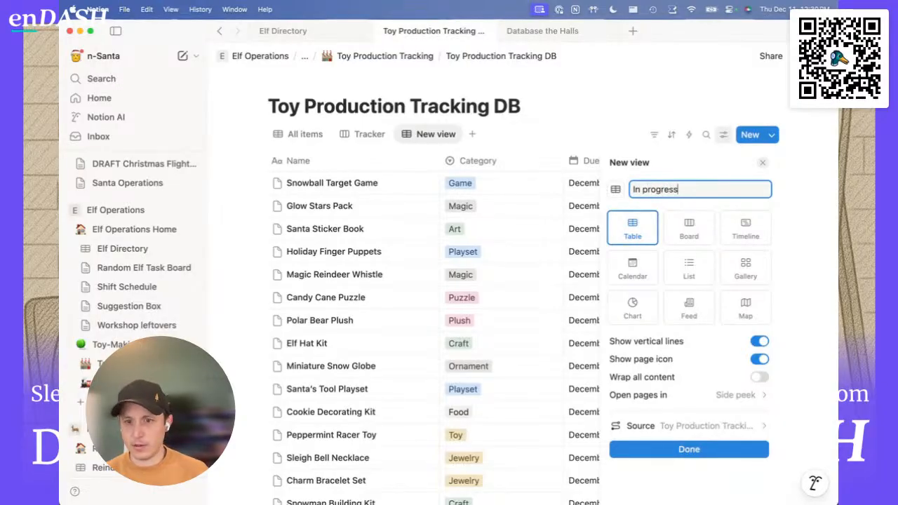
{"action": "left_click", "coordinate": [690, 449]}
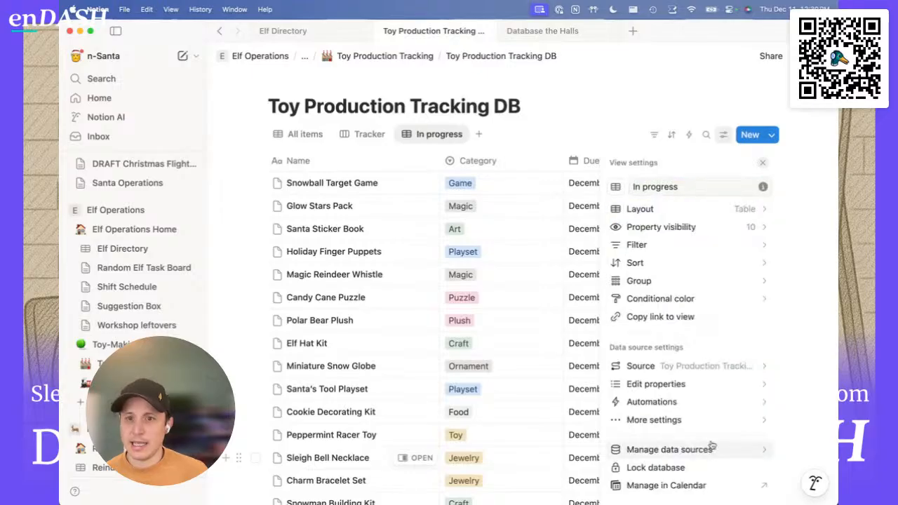
Step: Filter the In progress view by Status to the whole In progress group, covering In Progress and In QA
{"action": "left_click", "coordinate": [701, 244]}
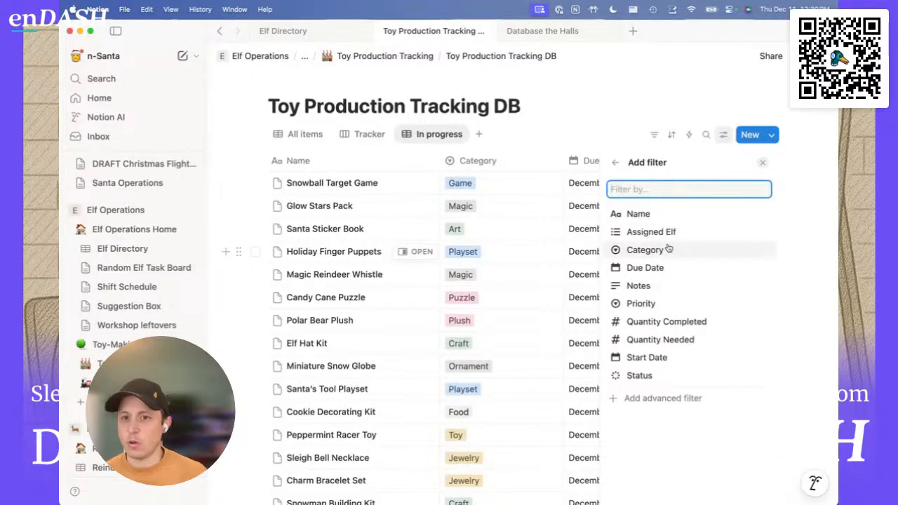
{"action": "left_click", "coordinate": [639, 375]}
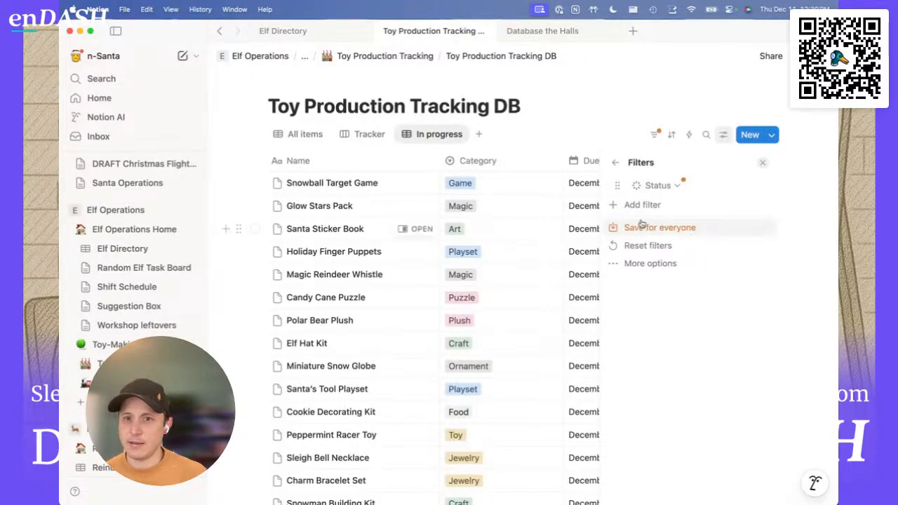
{"action": "left_click", "coordinate": [652, 187]}
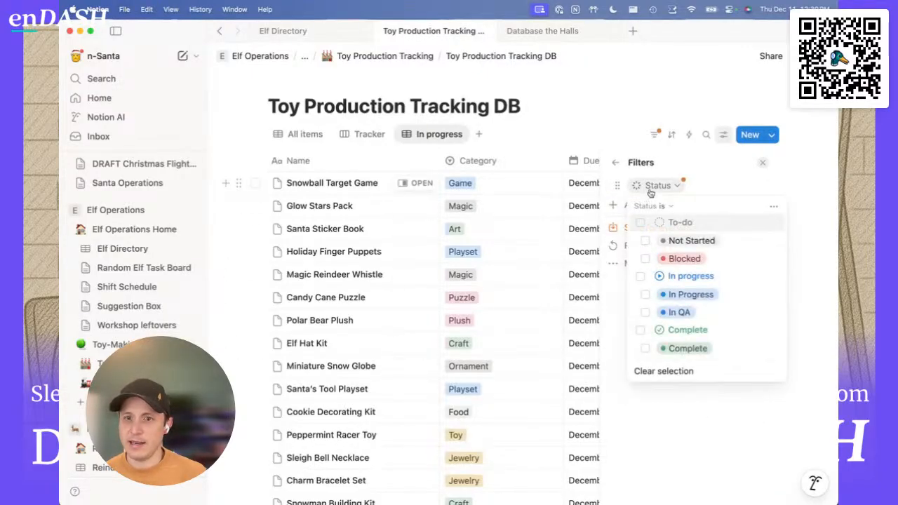
{"action": "left_click", "coordinate": [639, 276]}
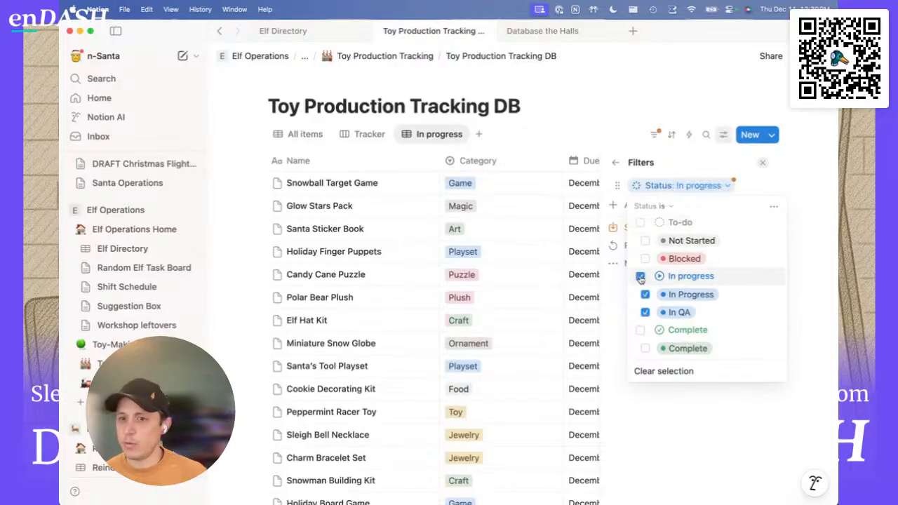
{"action": "left_click", "coordinate": [676, 404]}
{"action": "left_click", "coordinate": [615, 162]}
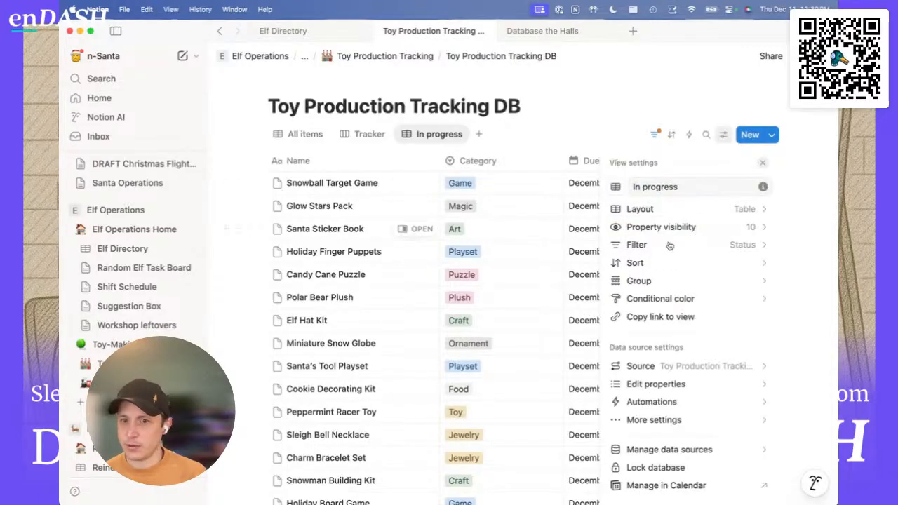
Step: Sort the In progress view by Priority in ascending order and close the view settings
{"action": "left_click", "coordinate": [668, 262]}
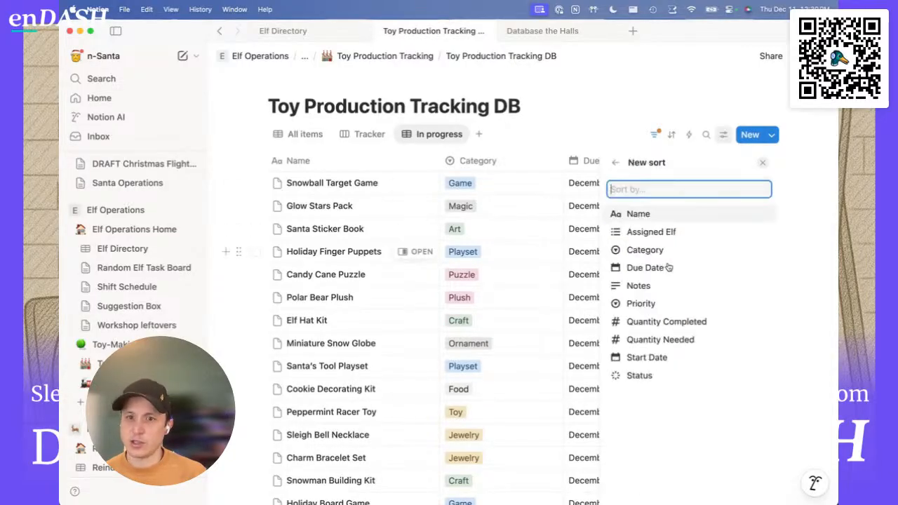
{"action": "left_click", "coordinate": [651, 303]}
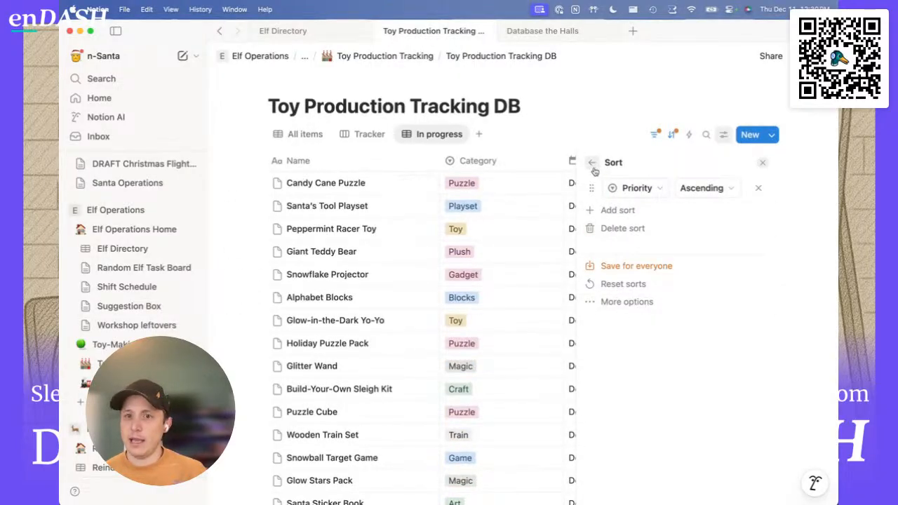
{"action": "scroll", "coordinate": [537, 257], "scroll_direction": "right", "scroll_amount": 3}
{"action": "scroll", "coordinate": [537, 257], "scroll_direction": "right", "scroll_amount": 5}
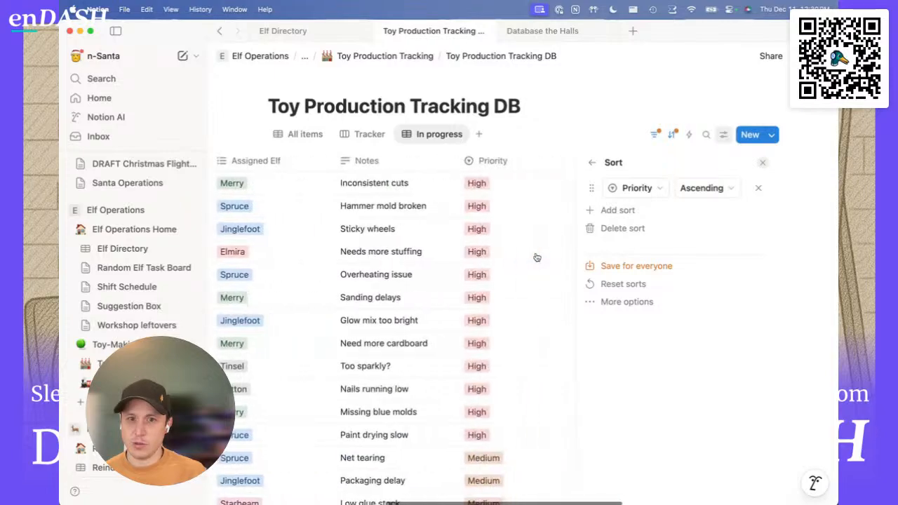
{"action": "left_click", "coordinate": [592, 162]}
{"action": "left_click", "coordinate": [763, 165]}
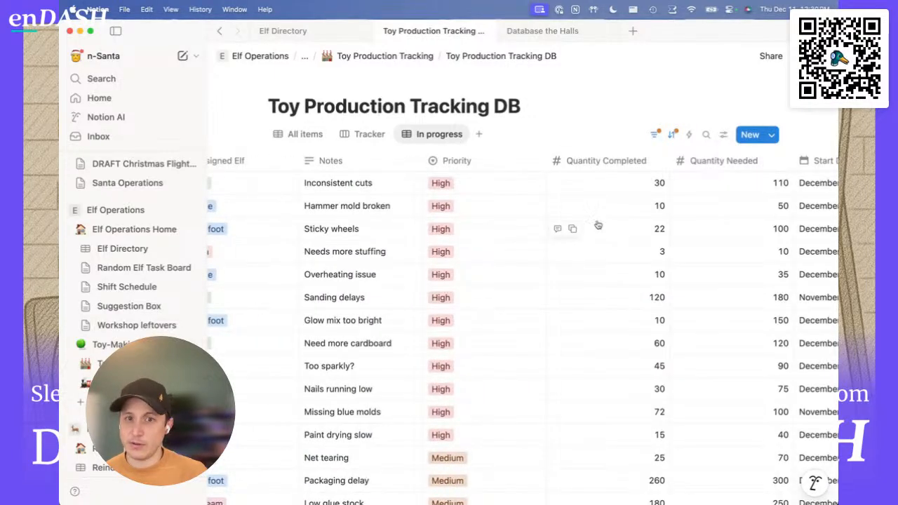
Step: Place the Priority and Due Date columns directly after Name in the In progress view and narrow both columns
{"action": "scroll", "coordinate": [487, 193], "scroll_direction": "left", "scroll_amount": 6}
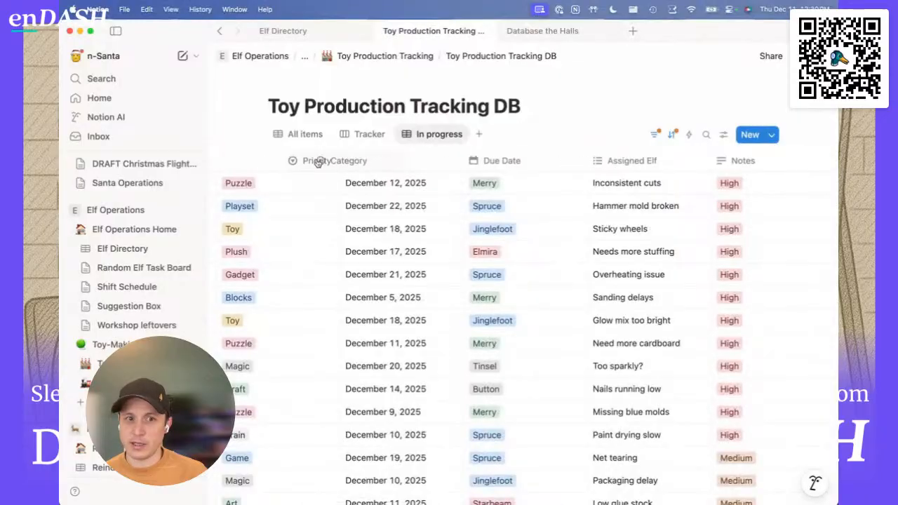
{"action": "scroll", "coordinate": [319, 161], "scroll_direction": "left", "scroll_amount": 5}
{"action": "left_click_drag", "start_coordinate": [562, 161], "coordinate": [500, 160]}
{"action": "left_click_drag", "start_coordinate": [714, 162], "coordinate": [612, 161]}
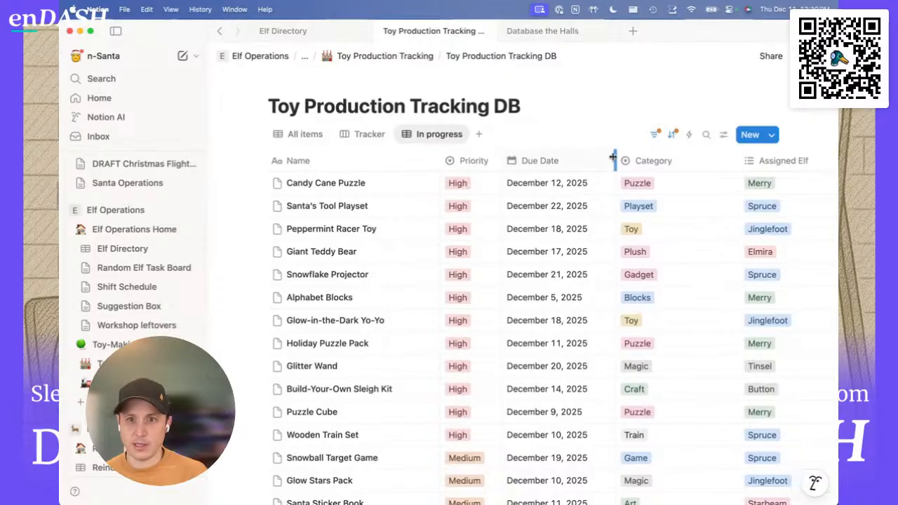
Step: Move the Assigned Elf column directly before Category in the In progress view and narrow it
{"action": "left_click_drag", "start_coordinate": [772, 160], "coordinate": [631, 163]}
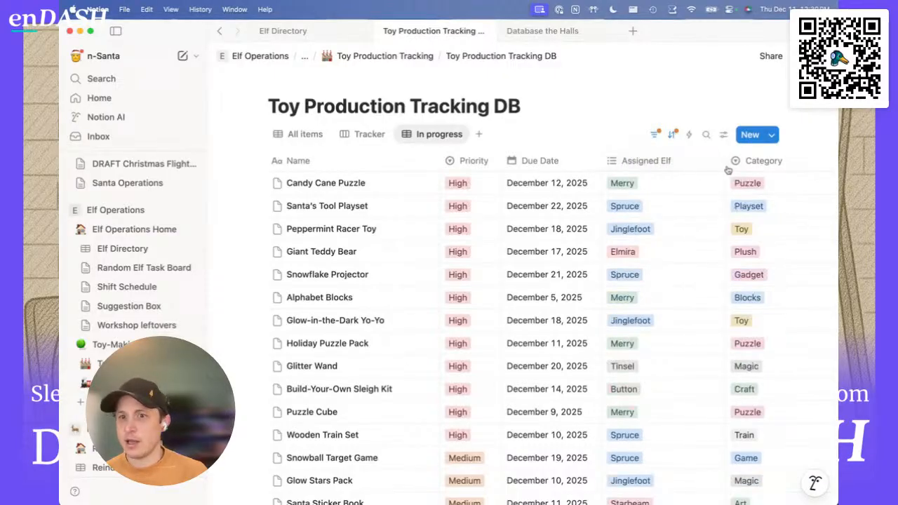
{"action": "left_click_drag", "start_coordinate": [726, 160], "coordinate": [683, 161]}
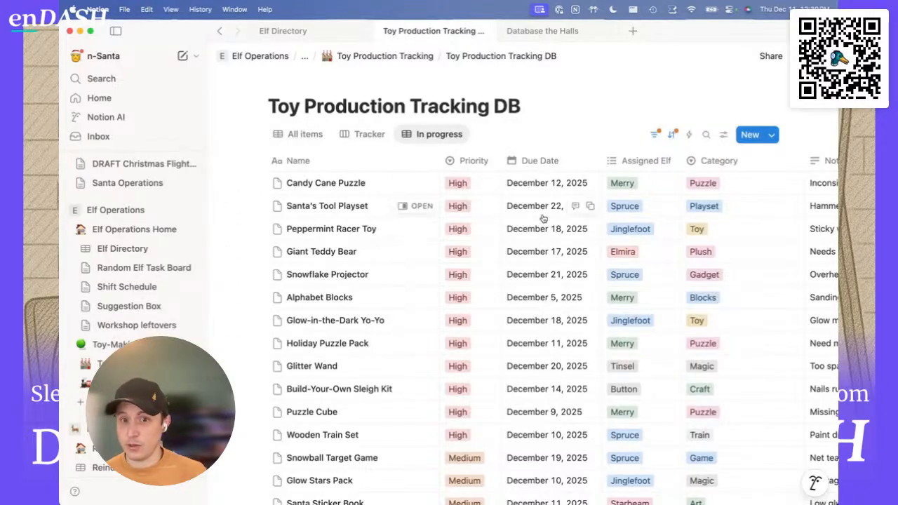
Step: Sort the In progress view by Due Date in ascending order
{"action": "left_click", "coordinate": [545, 161]}
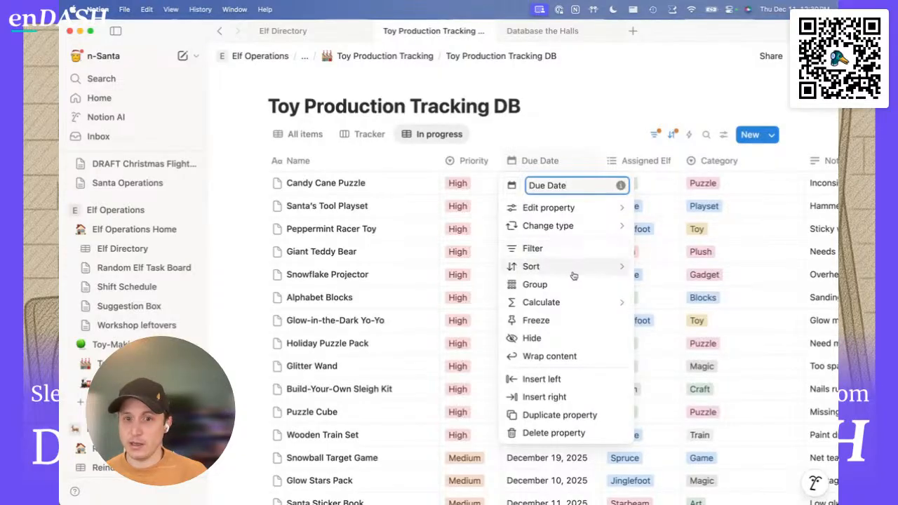
{"action": "mouse_move", "coordinate": [623, 267]}
{"action": "left_click", "coordinate": [663, 257]}
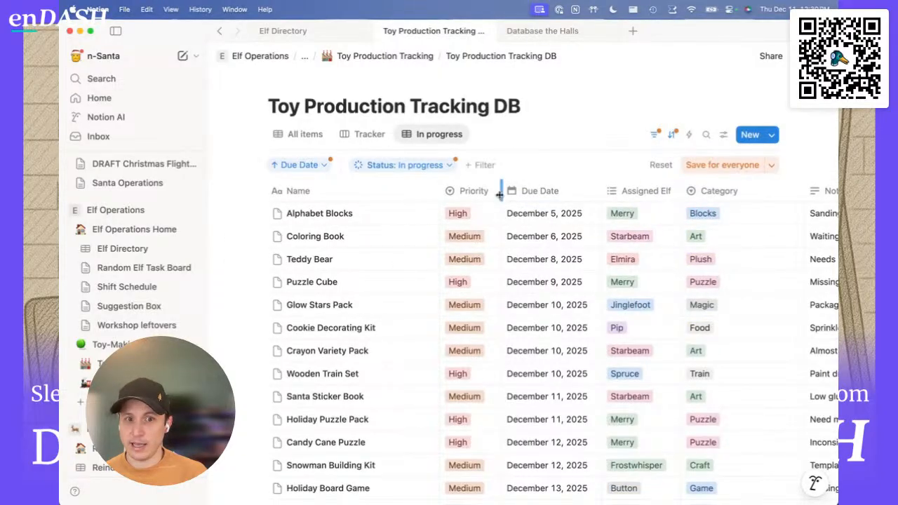
Step: Add an ascending Priority sort ahead of the Due Date sort and save the view changes for everyone
{"action": "left_click", "coordinate": [321, 166]}
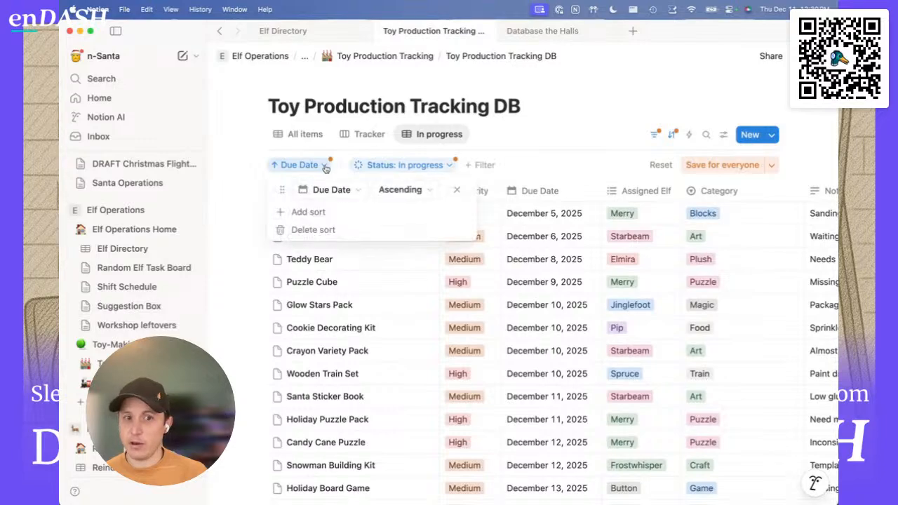
{"action": "left_click", "coordinate": [298, 213]}
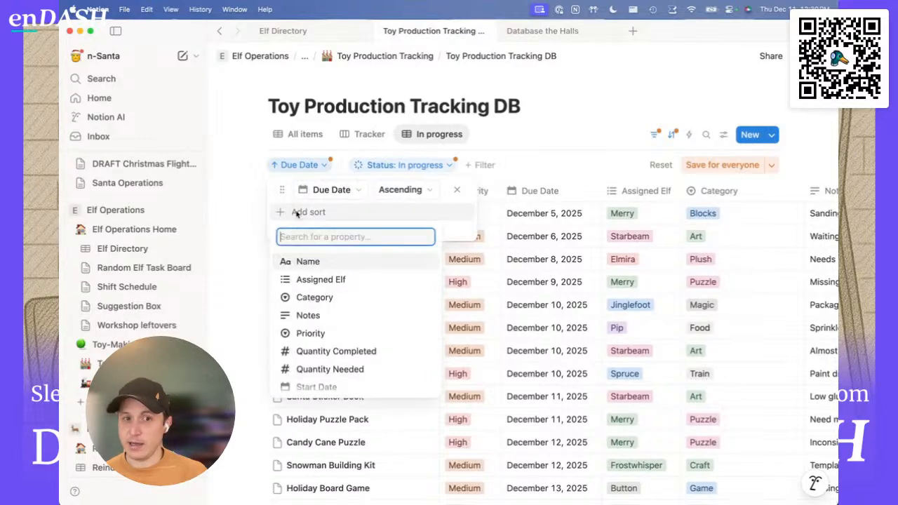
{"action": "left_click", "coordinate": [319, 334]}
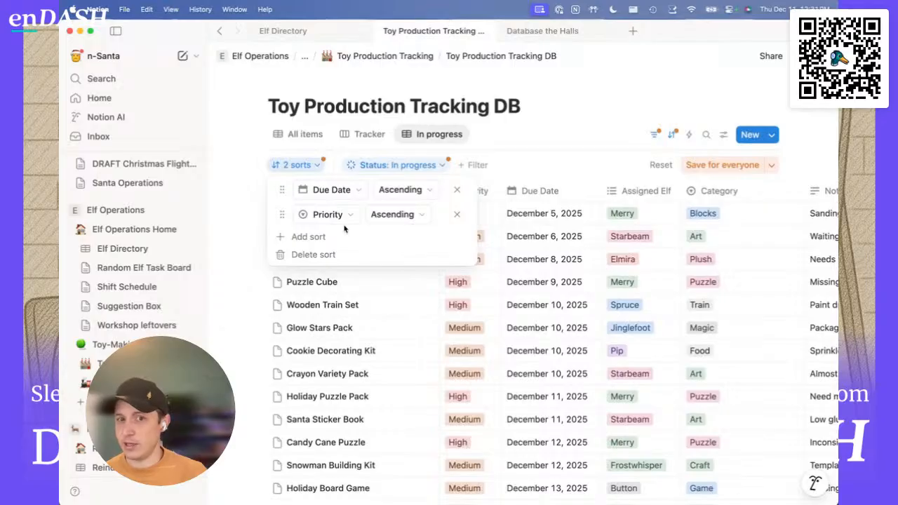
{"action": "left_click_drag", "start_coordinate": [281, 214], "coordinate": [282, 188]}
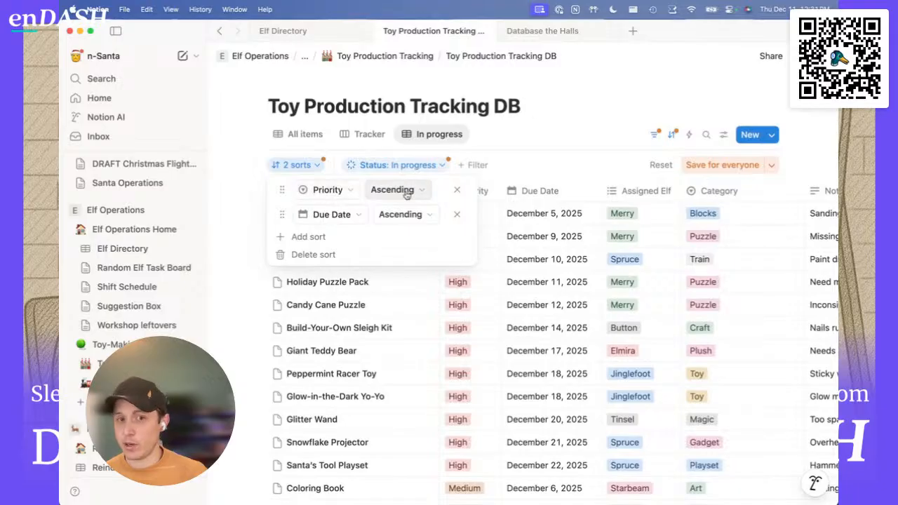
{"action": "left_click", "coordinate": [618, 148]}
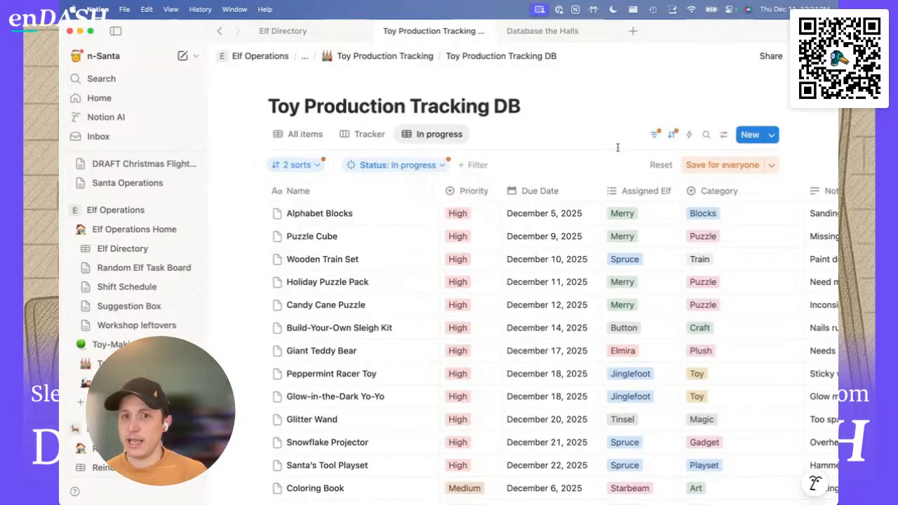
{"action": "left_click", "coordinate": [709, 166]}
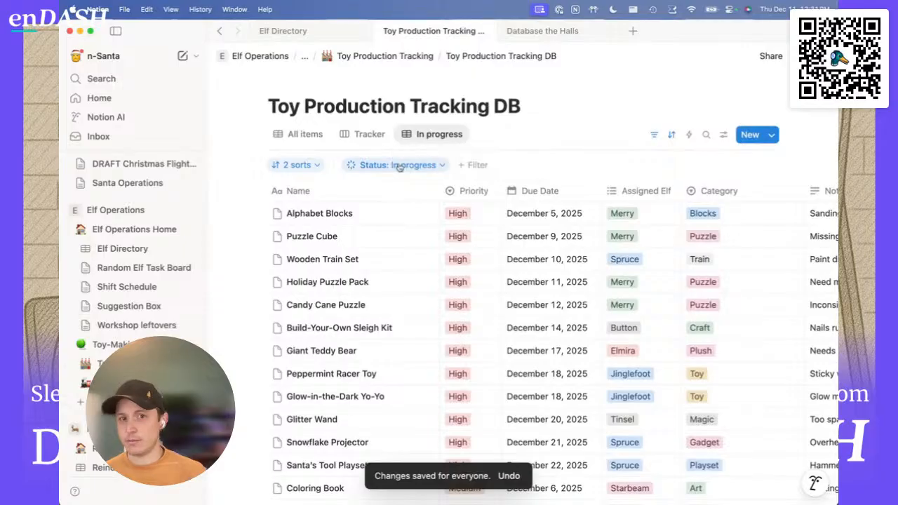
Step: Set the Puzzle Cube's due date to December 17, 2025
{"action": "scroll", "coordinate": [402, 212], "scroll_direction": "down", "scroll_amount": 1}
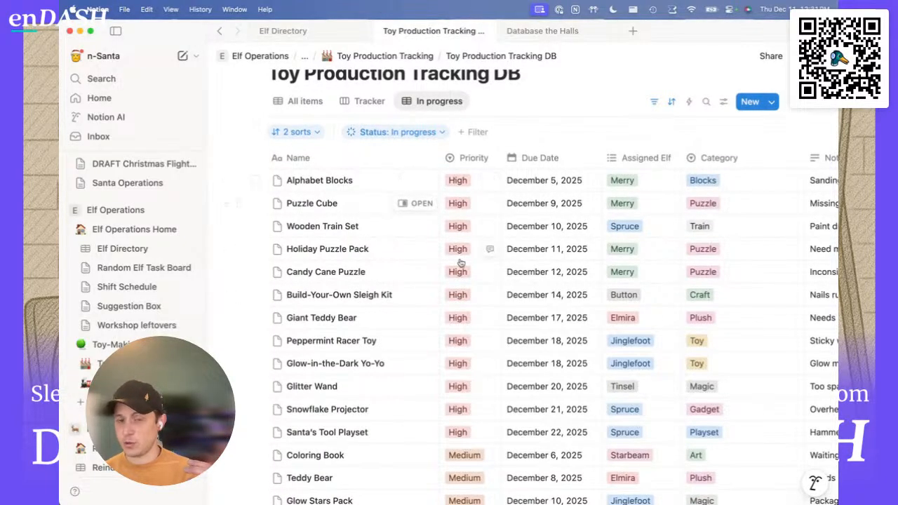
{"action": "scroll", "coordinate": [456, 382], "scroll_direction": "right", "scroll_amount": 3}
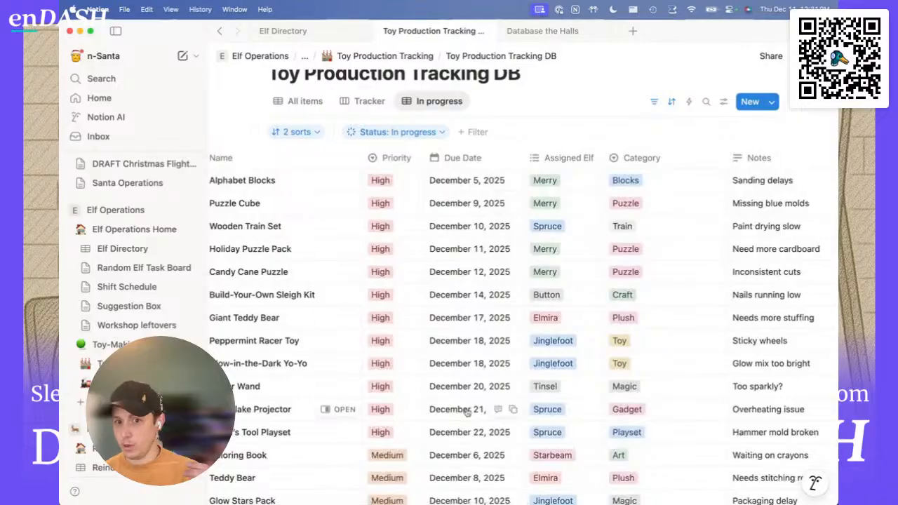
{"action": "left_click", "coordinate": [458, 203]}
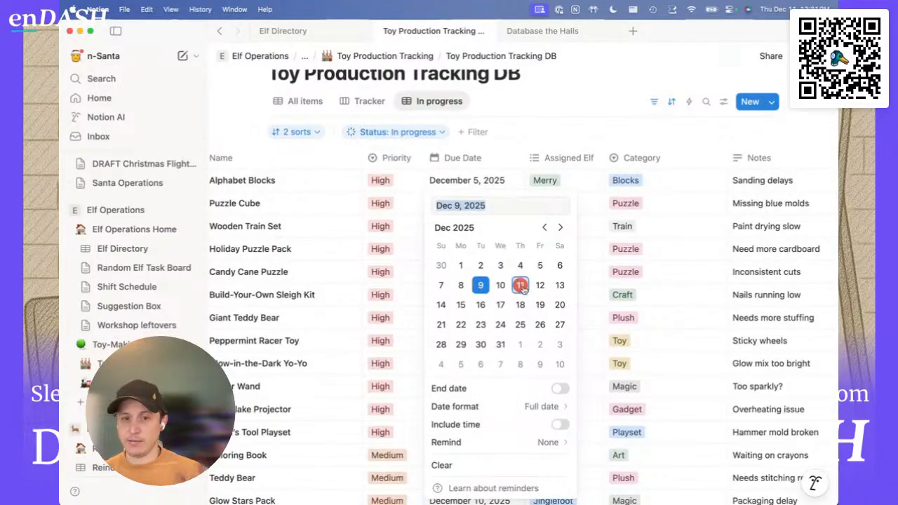
{"action": "left_click", "coordinate": [500, 305]}
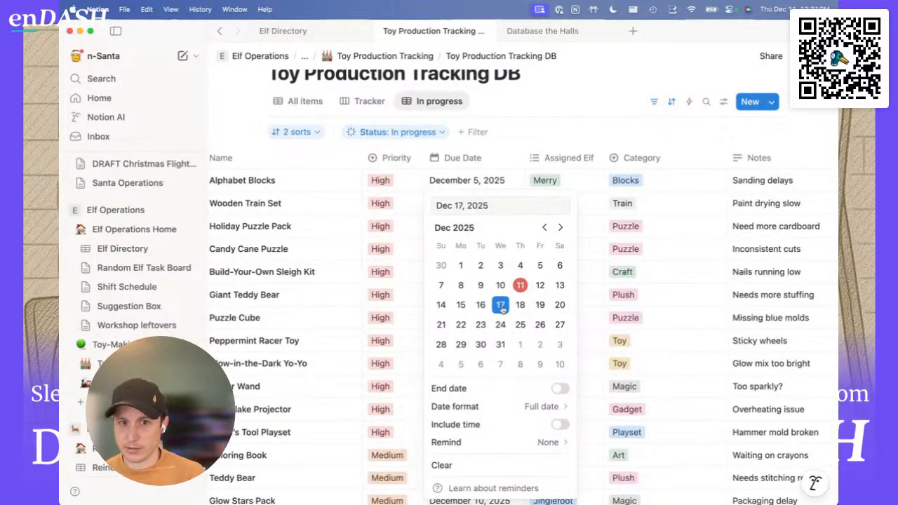
{"action": "key", "text": "Escape"}
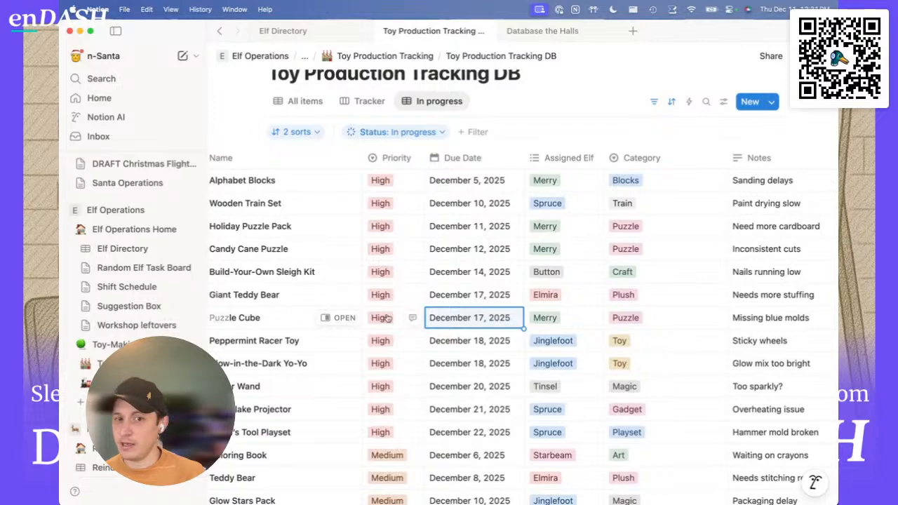
Step: Set the Build-Your-Own Sleigh Kit's priority to Low and check its new place in the sorted list
{"action": "left_click", "coordinate": [382, 274]}
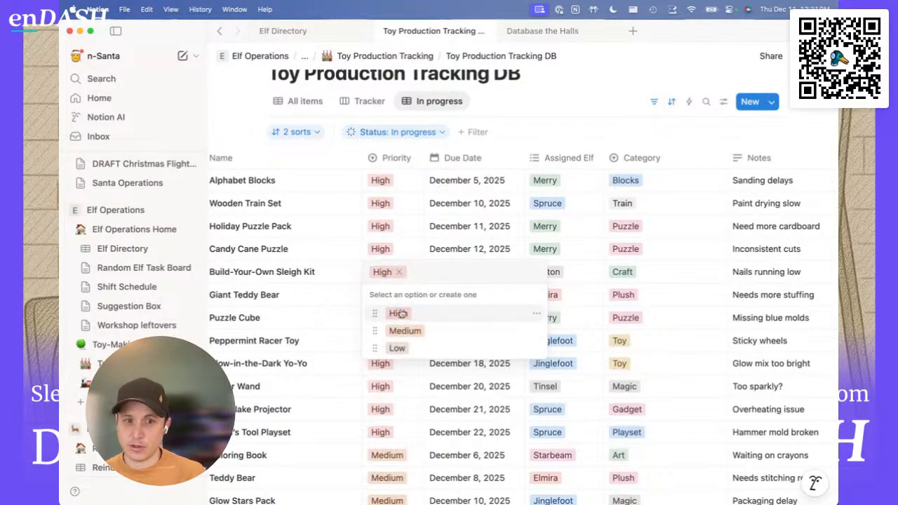
{"action": "left_click", "coordinate": [397, 347]}
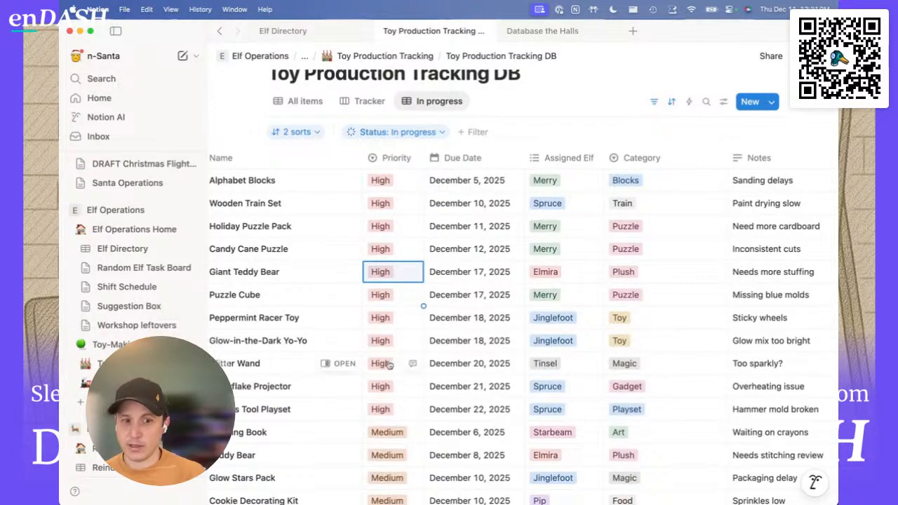
{"action": "scroll", "coordinate": [400, 354], "scroll_direction": "down", "scroll_amount": 10}
{"action": "scroll", "coordinate": [387, 356], "scroll_direction": "left", "scroll_amount": 3}
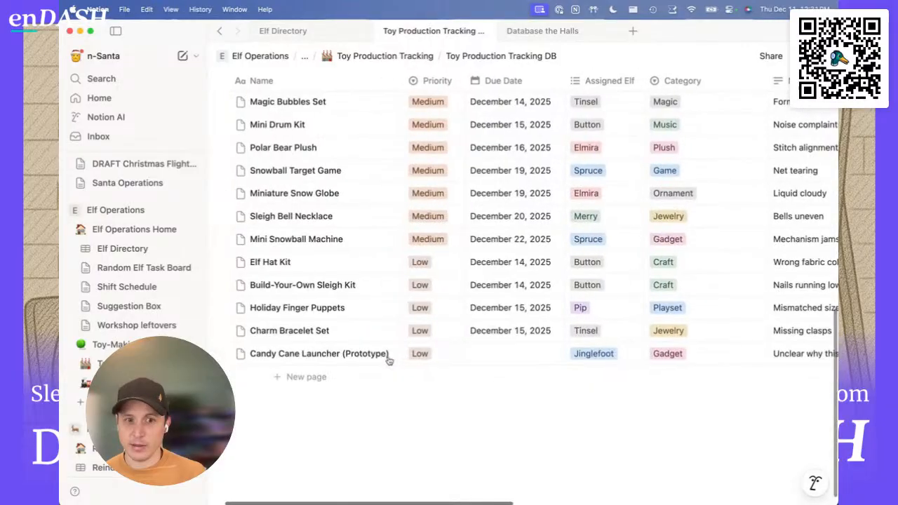
{"action": "scroll", "coordinate": [440, 291], "scroll_direction": "up", "scroll_amount": 10}
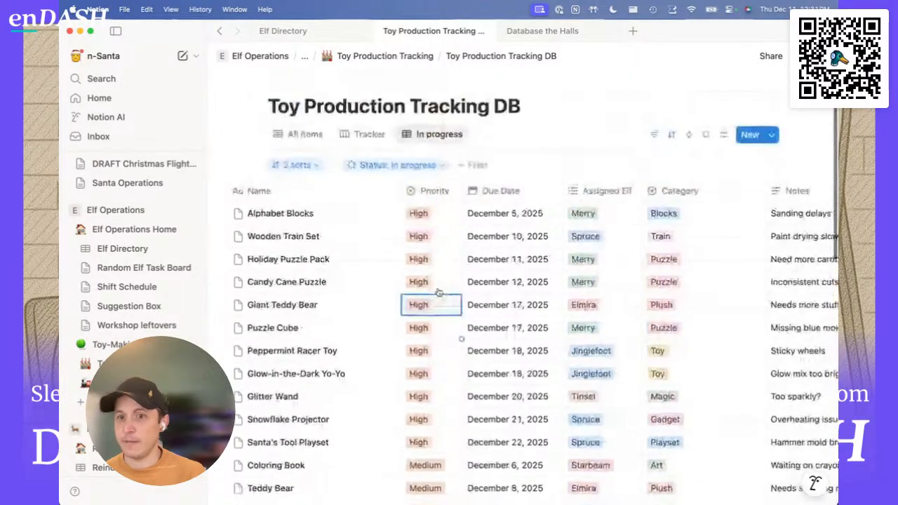
Step: In the All items view, move the Assigned Elf column directly before Due Date
{"action": "scroll", "coordinate": [440, 291], "scroll_direction": "right", "scroll_amount": 3}
{"action": "left_click", "coordinate": [313, 135]}
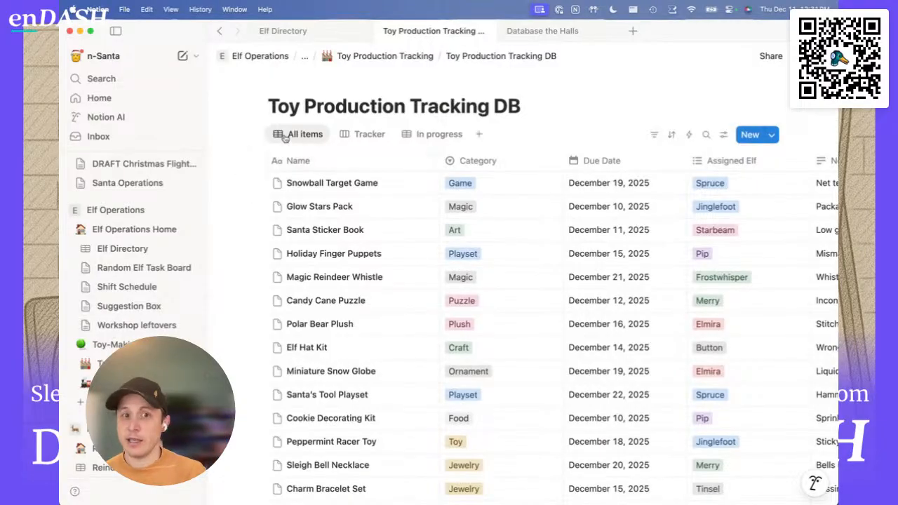
{"action": "scroll", "coordinate": [465, 174], "scroll_direction": "right", "scroll_amount": 2}
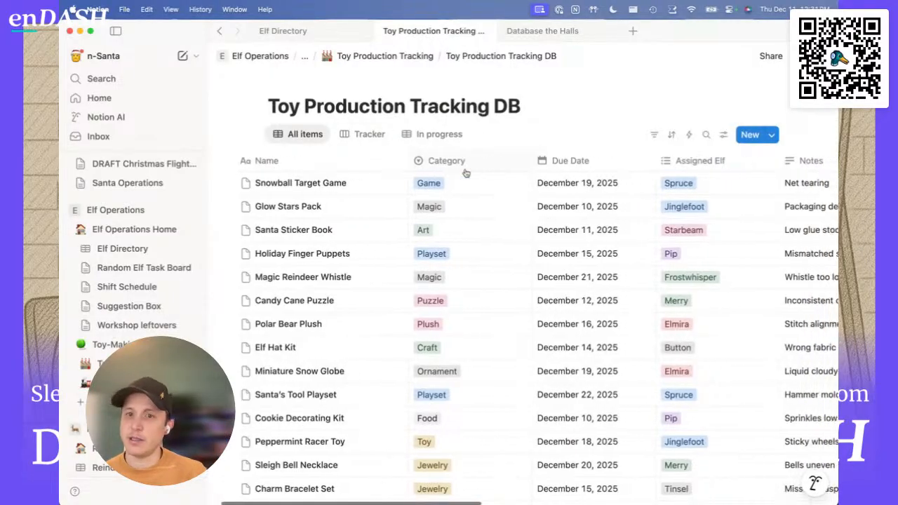
{"action": "left_click_drag", "start_coordinate": [681, 160], "coordinate": [582, 162]}
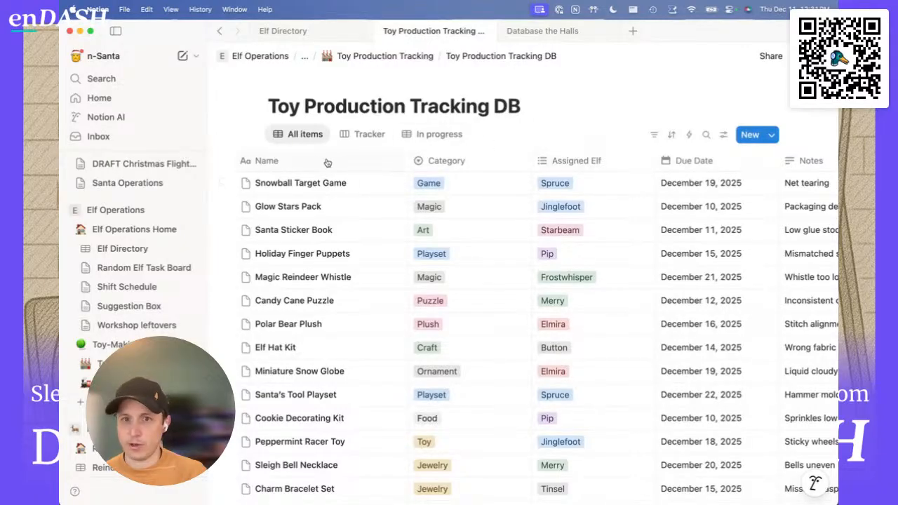
Step: Compare the In progress and Tracker views of the database, then return to All items
{"action": "left_click", "coordinate": [431, 134]}
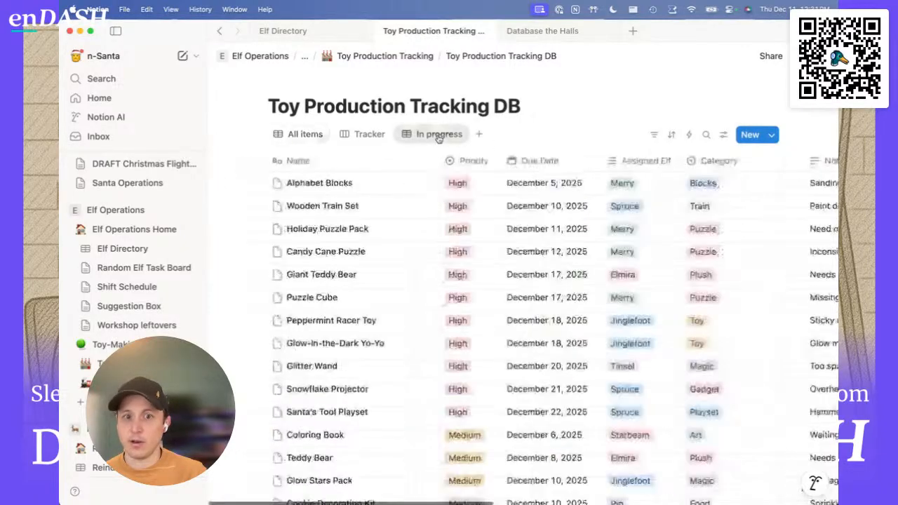
{"action": "left_click", "coordinate": [345, 135]}
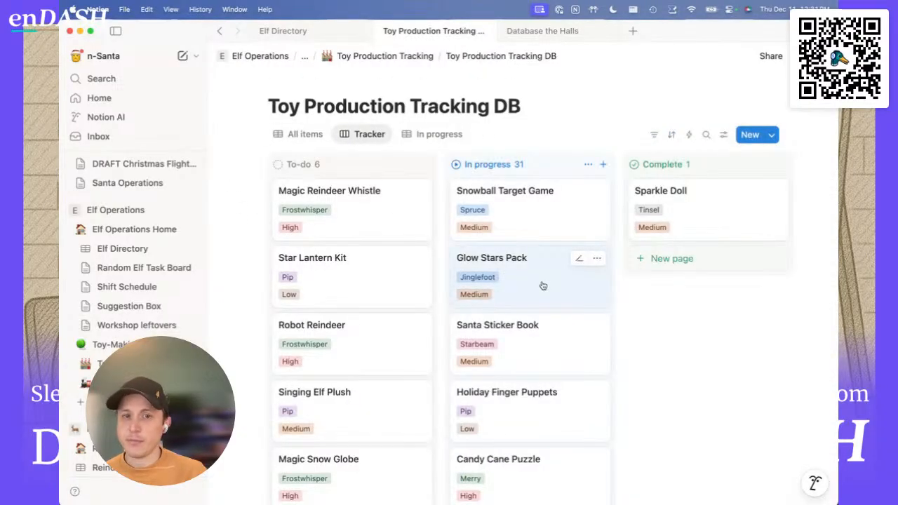
{"action": "left_click", "coordinate": [302, 134]}
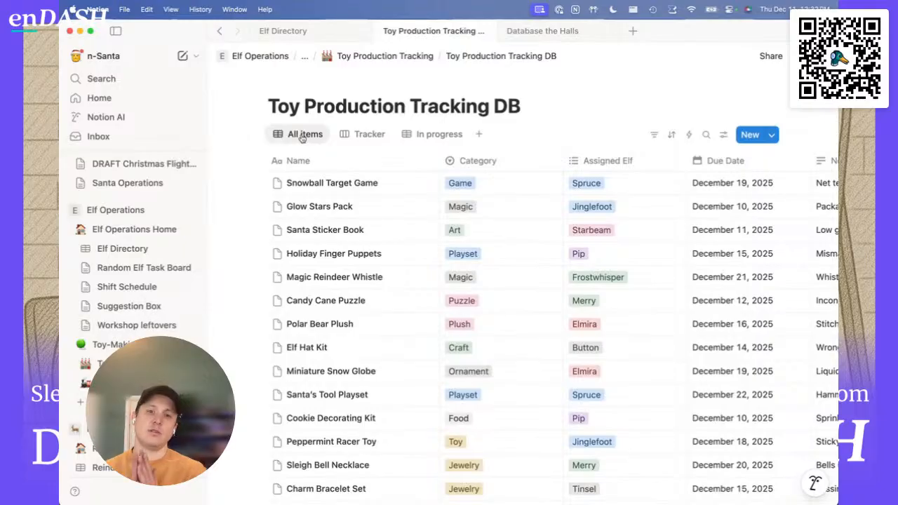
Step: Check the database's template options, add a new blank page to All items and close its side peek
{"action": "left_click", "coordinate": [774, 139]}
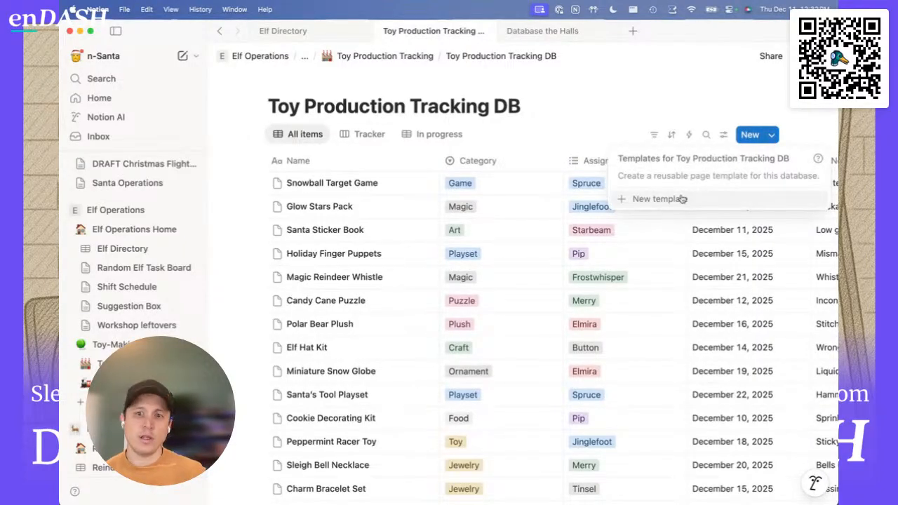
{"action": "left_click", "coordinate": [747, 138]}
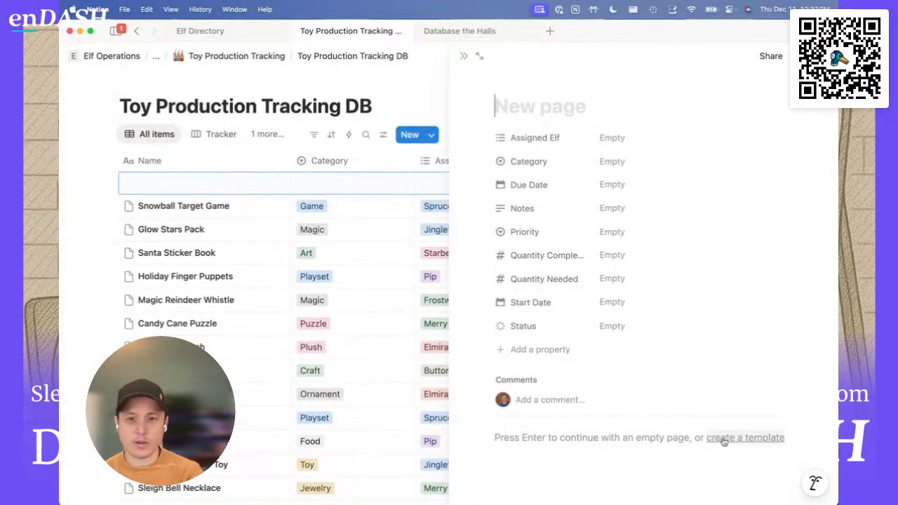
{"action": "left_click", "coordinate": [464, 57]}
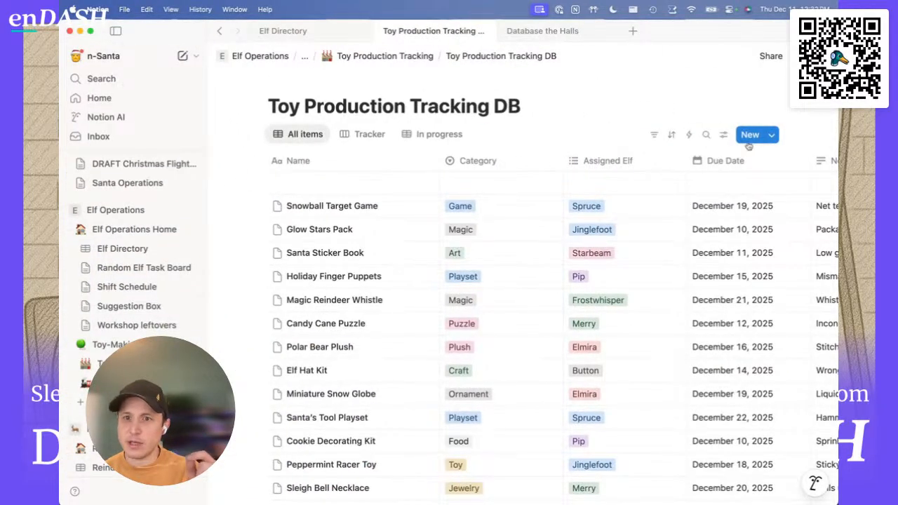
Step: Create a new page template for the Toy Production Tracking DB and go to its empty body
{"action": "left_click", "coordinate": [770, 135]}
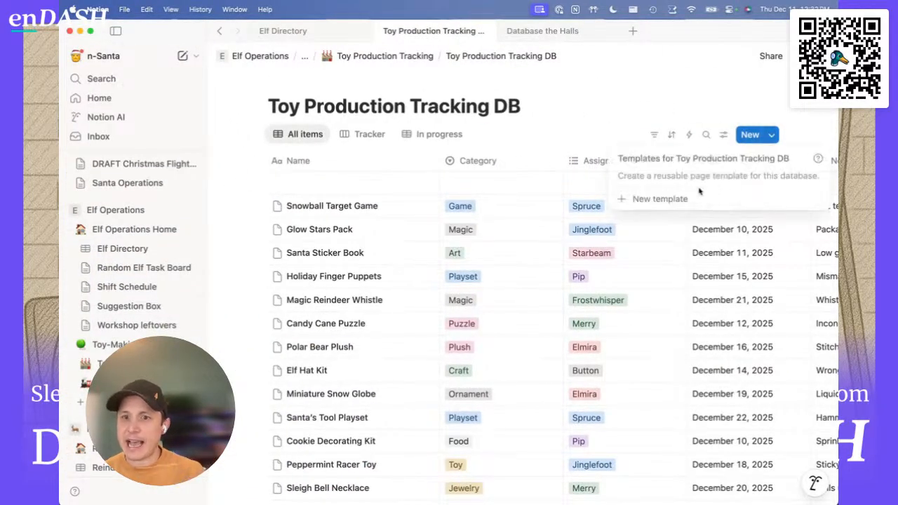
{"action": "left_click", "coordinate": [660, 199]}
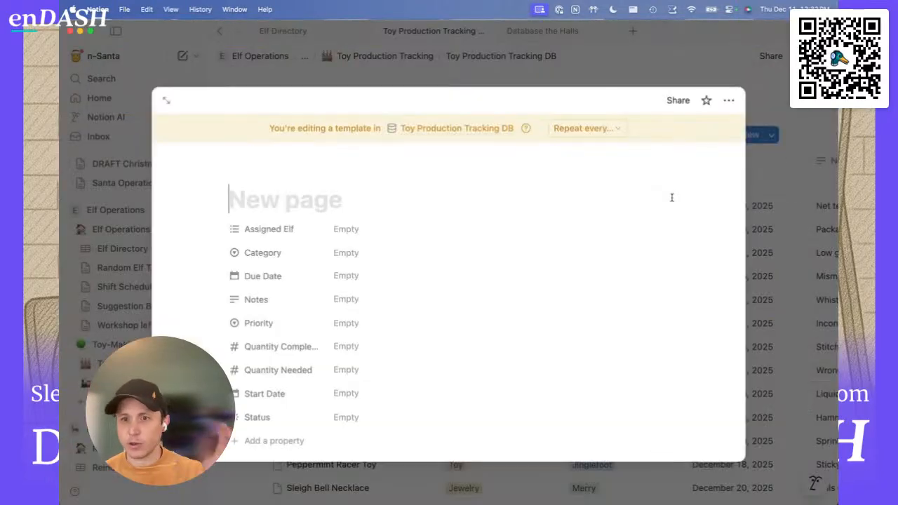
{"action": "scroll", "coordinate": [509, 273], "scroll_direction": "down", "scroll_amount": 4}
{"action": "scroll", "coordinate": [509, 273], "scroll_direction": "down", "scroll_amount": 2}
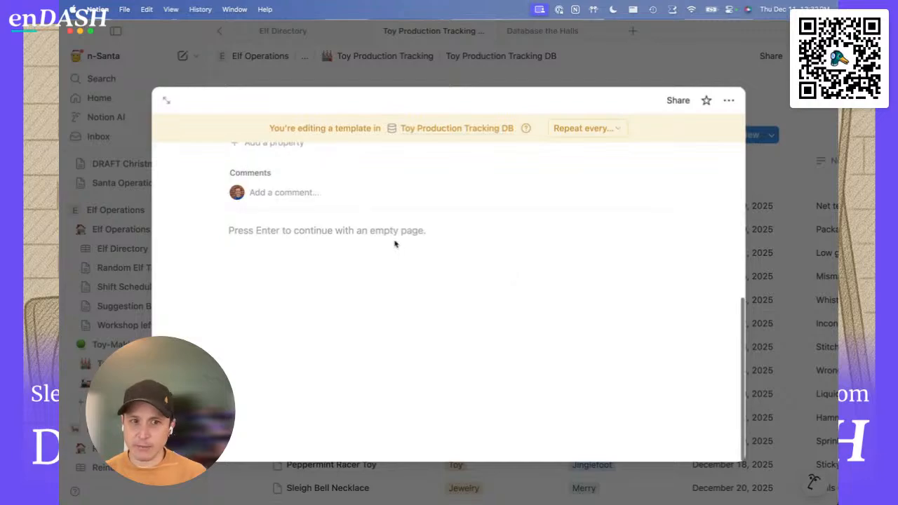
Step: Add a Heading 2 reading "QA Process" to the template body with an empty to-do checkbox beneath it, and review the template
{"action": "left_click", "coordinate": [415, 269]}
{"action": "type", "text": "/head"}
{"action": "key", "text": "Down"}
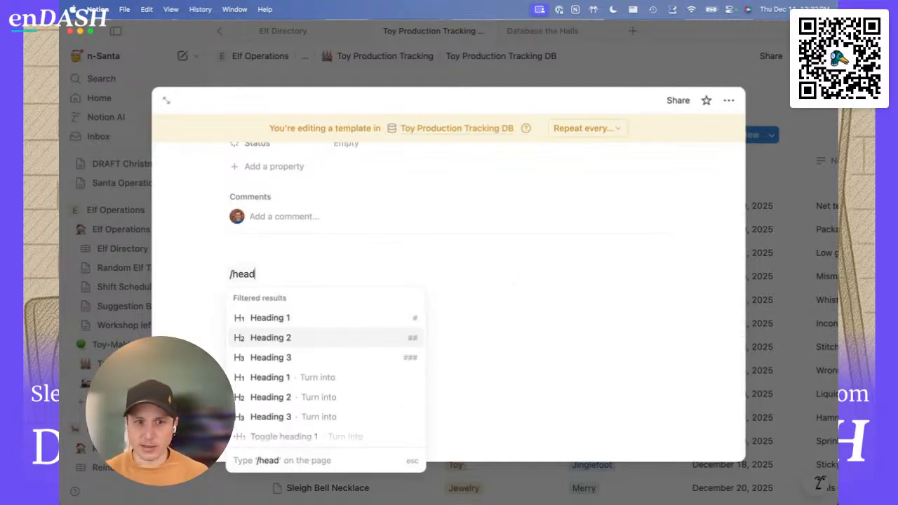
{"action": "key", "text": "Return"}
{"action": "type", "text": "QA Process"}
{"action": "key", "text": "Return"}
{"action": "type", "text": "/chec"}
{"action": "key", "text": "Return"}
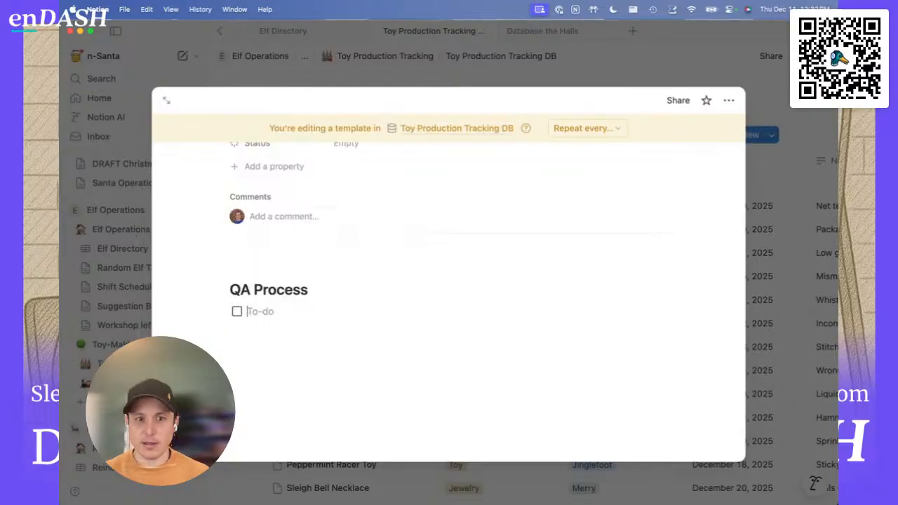
{"action": "left_click", "coordinate": [604, 357]}
{"action": "scroll", "coordinate": [561, 194], "scroll_direction": "up", "scroll_amount": 5}
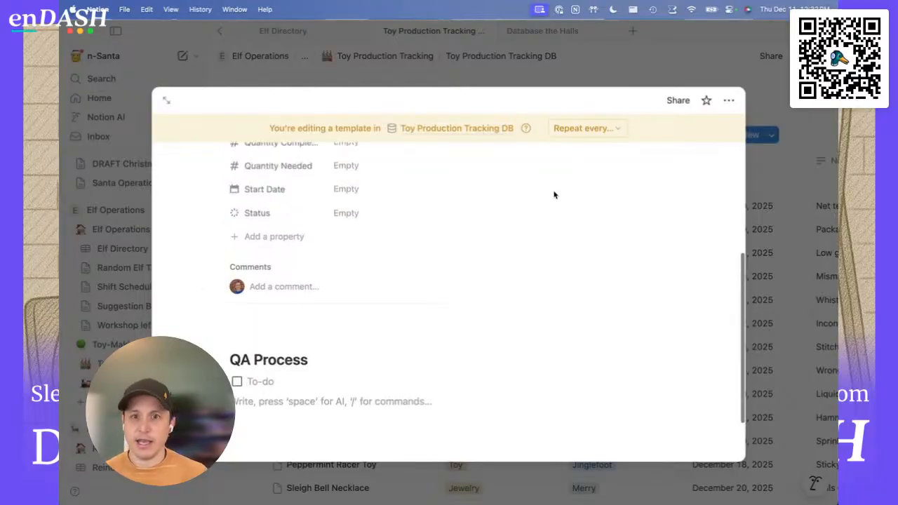
{"action": "scroll", "coordinate": [554, 197], "scroll_direction": "down", "scroll_amount": 4}
{"action": "scroll", "coordinate": [555, 200], "scroll_direction": "up", "scroll_amount": 4}
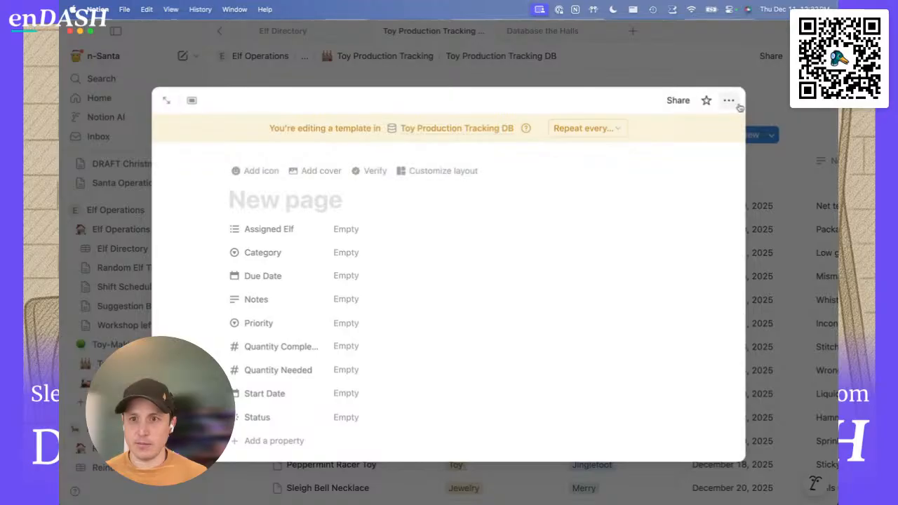
Step: Leave the template editor, add a page to All items from the "New page" template, and check its QA Process checklist before closing it
{"action": "left_click", "coordinate": [784, 154]}
{"action": "left_click", "coordinate": [772, 135]}
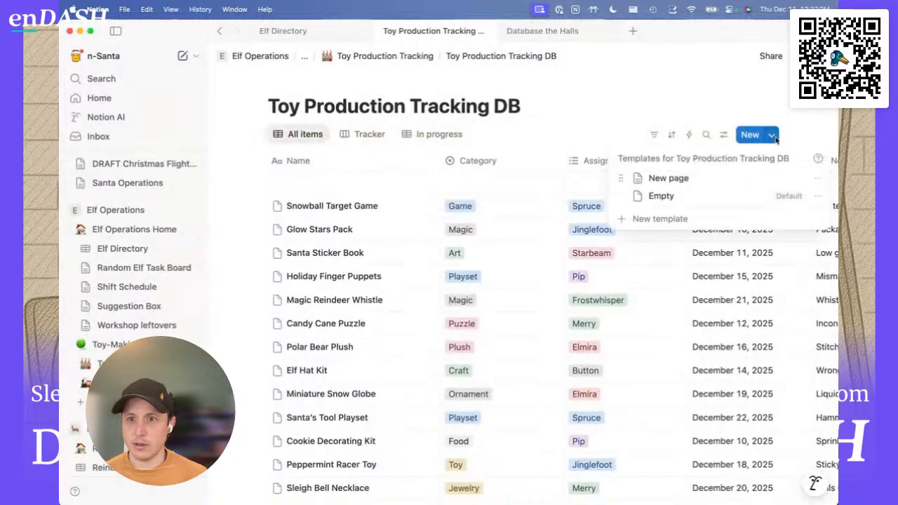
{"action": "left_click", "coordinate": [662, 178]}
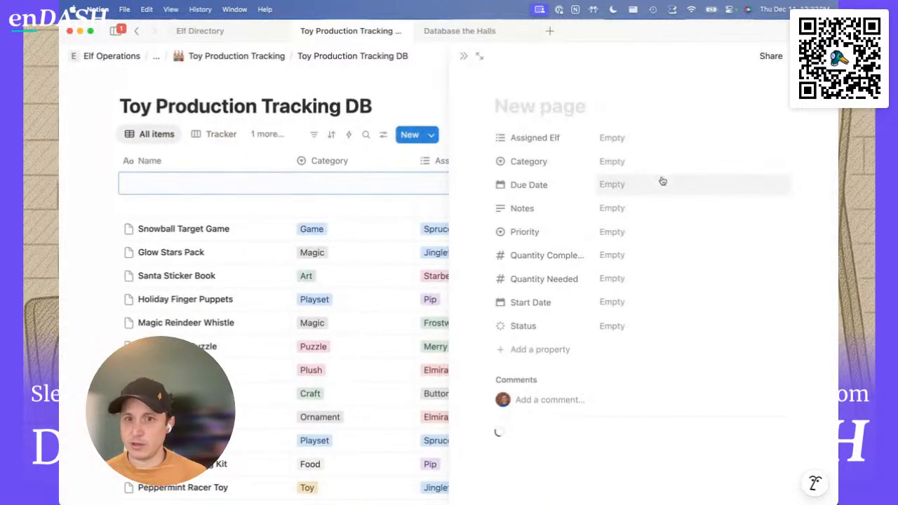
{"action": "scroll", "coordinate": [541, 242], "scroll_direction": "down", "scroll_amount": 2}
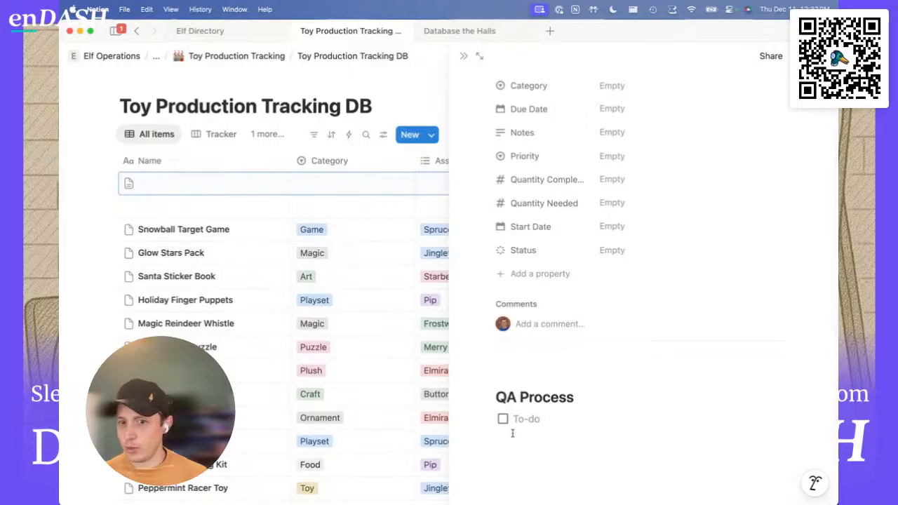
{"action": "scroll", "coordinate": [526, 418], "scroll_direction": "up", "scroll_amount": 2}
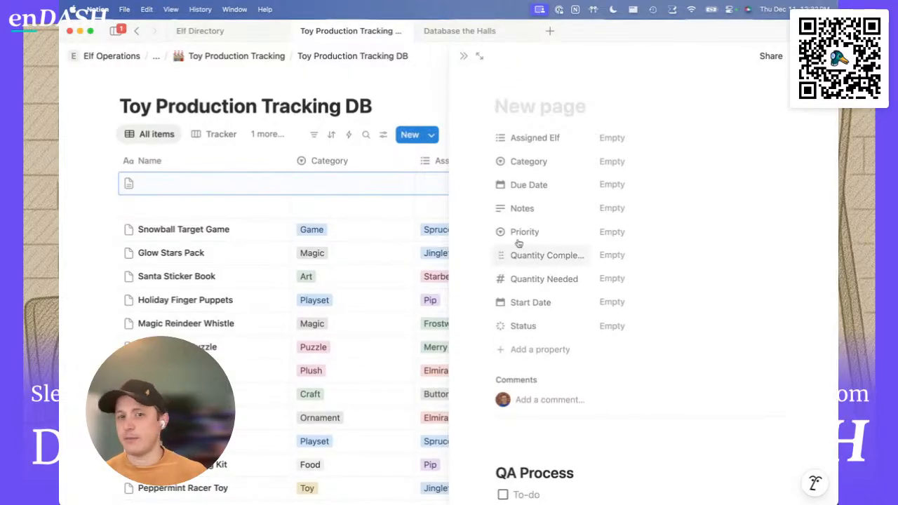
{"action": "scroll", "coordinate": [542, 414], "scroll_direction": "down", "scroll_amount": 2}
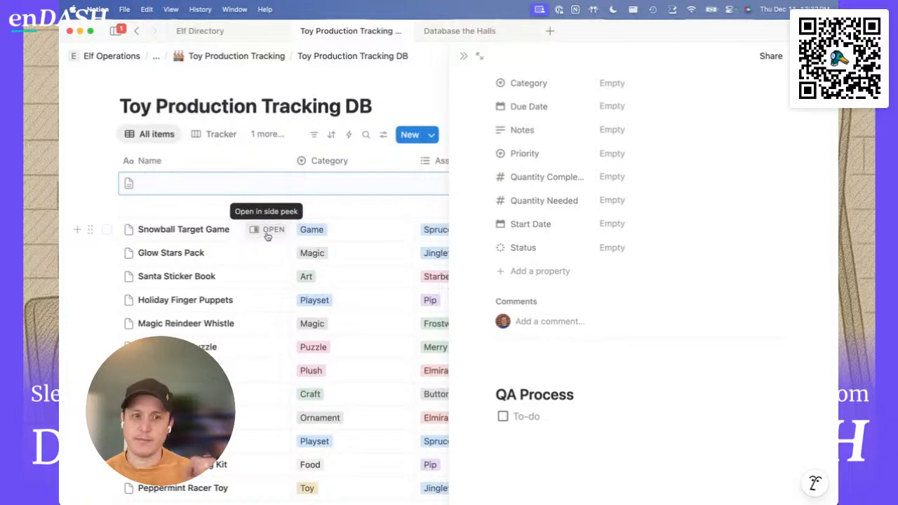
{"action": "left_click", "coordinate": [463, 55]}
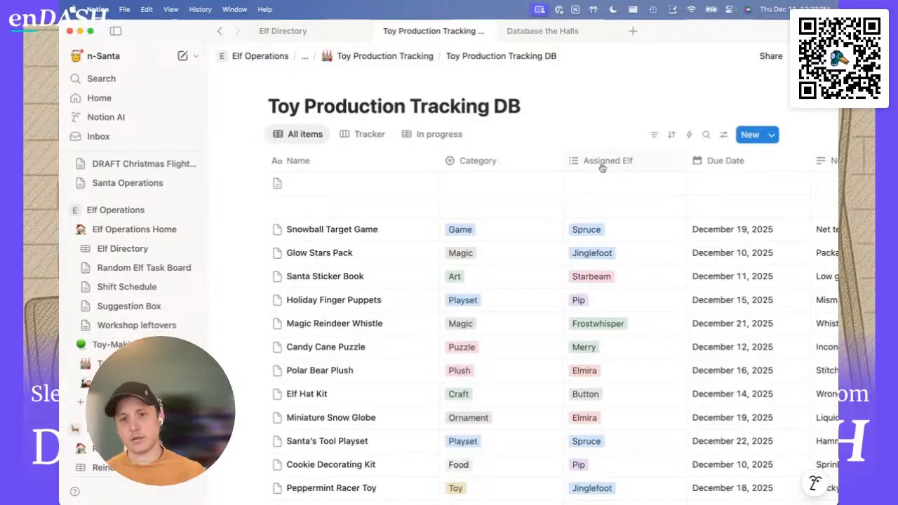
Step: Look across the All items columns from Name to Start Date, then switch to the Database the Halls page
{"action": "scroll", "coordinate": [596, 252], "scroll_direction": "right", "scroll_amount": 10}
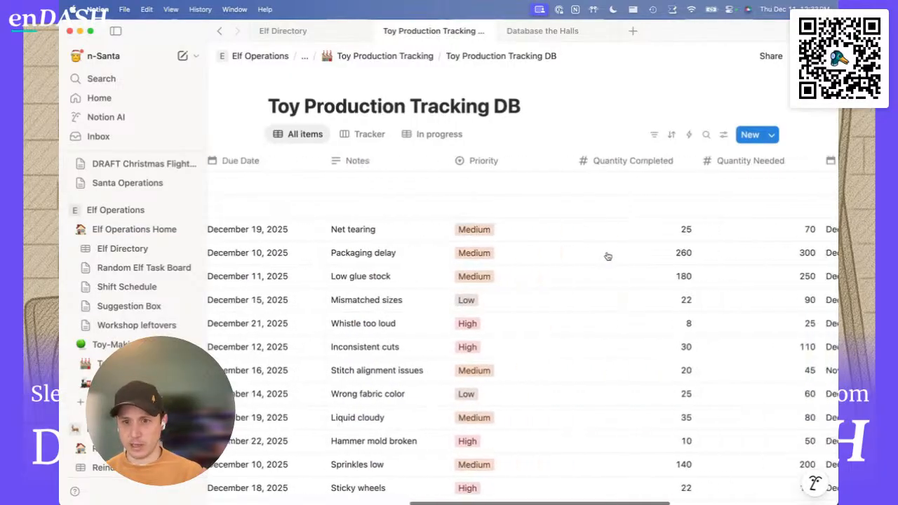
{"action": "scroll", "coordinate": [608, 256], "scroll_direction": "right", "scroll_amount": 2}
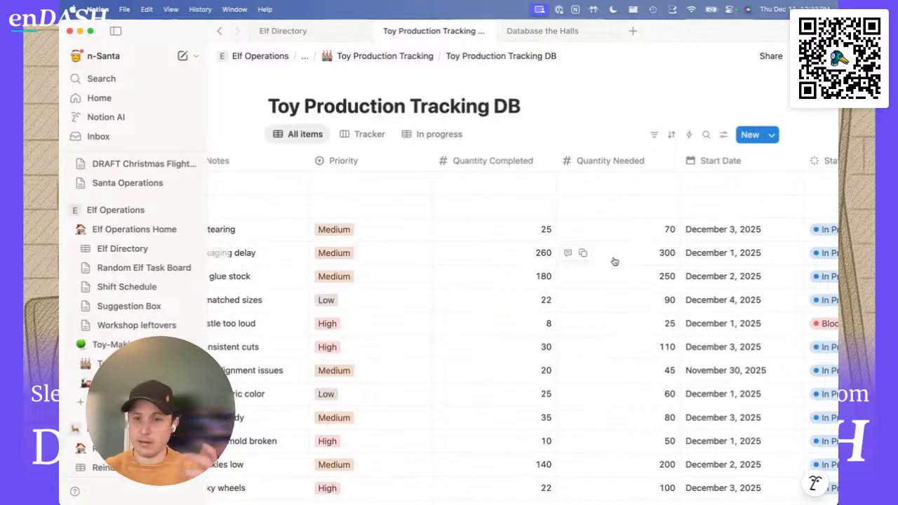
{"action": "scroll", "coordinate": [615, 261], "scroll_direction": "left", "scroll_amount": 12}
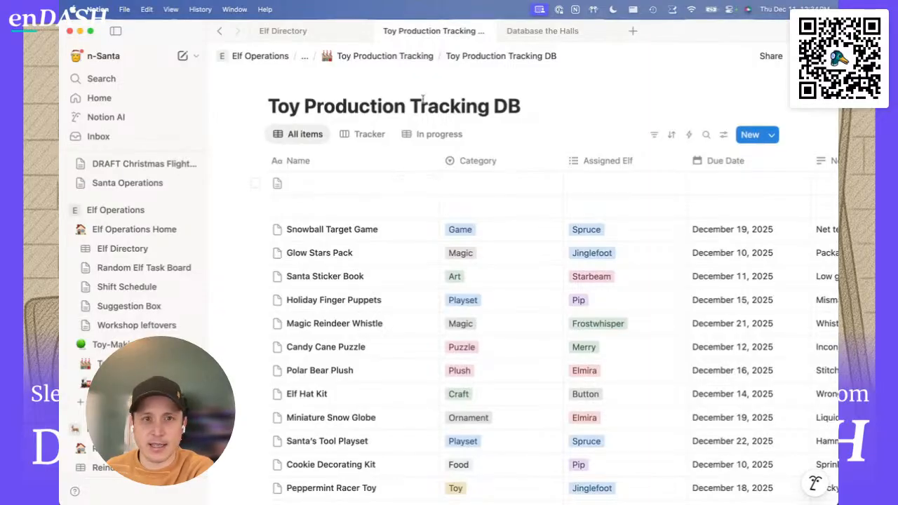
{"action": "left_click", "coordinate": [543, 31]}
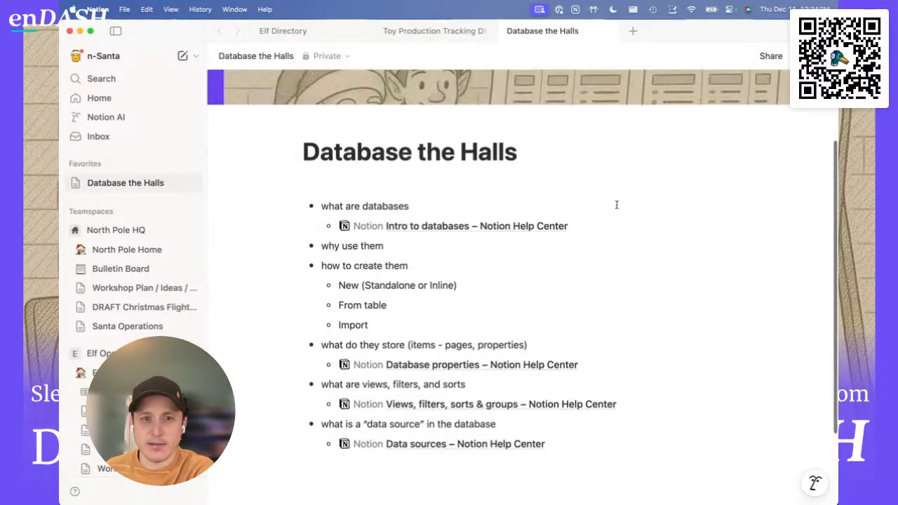